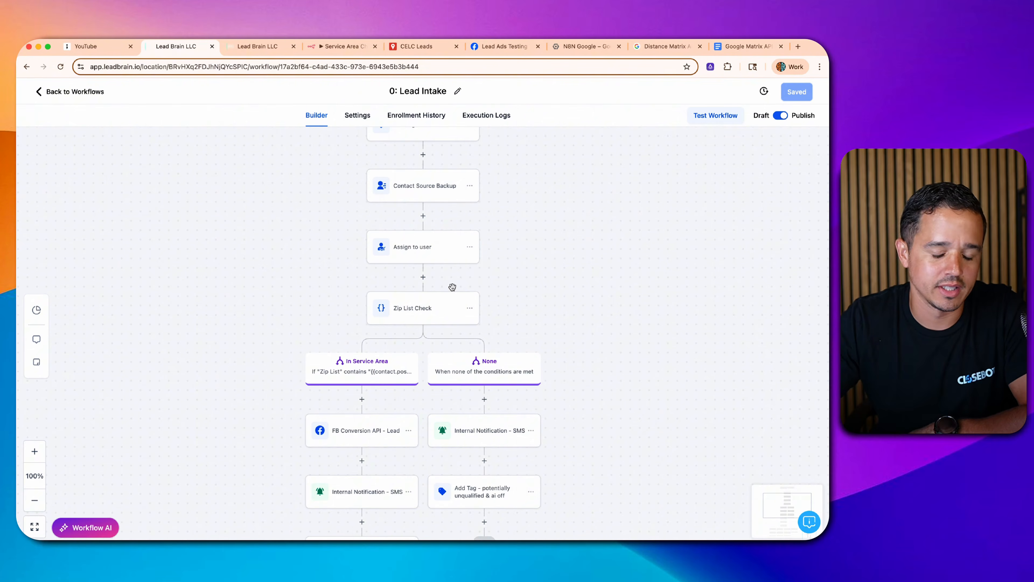
- Inspect the postal code variable in the Zip List Check condition, then close its settings
scroll(453, 288, "down", 2)
scroll(453, 290, "down", 1)
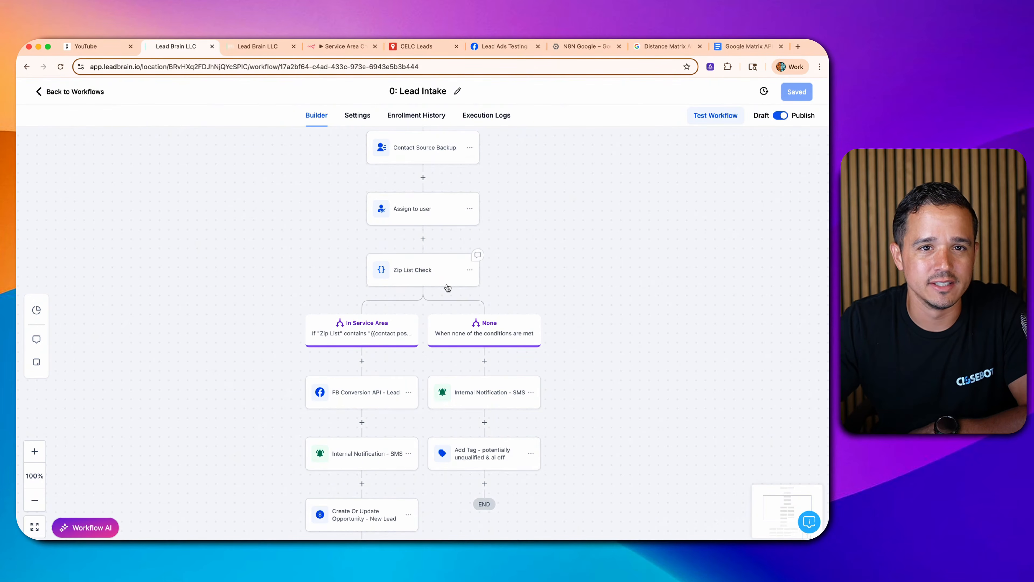
left_click(423, 273)
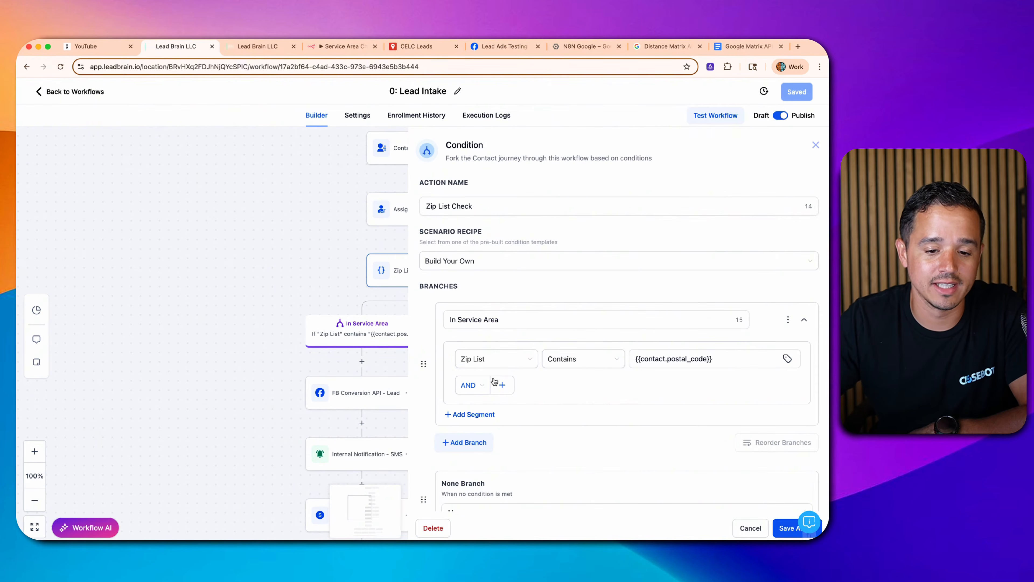
double_click(696, 359)
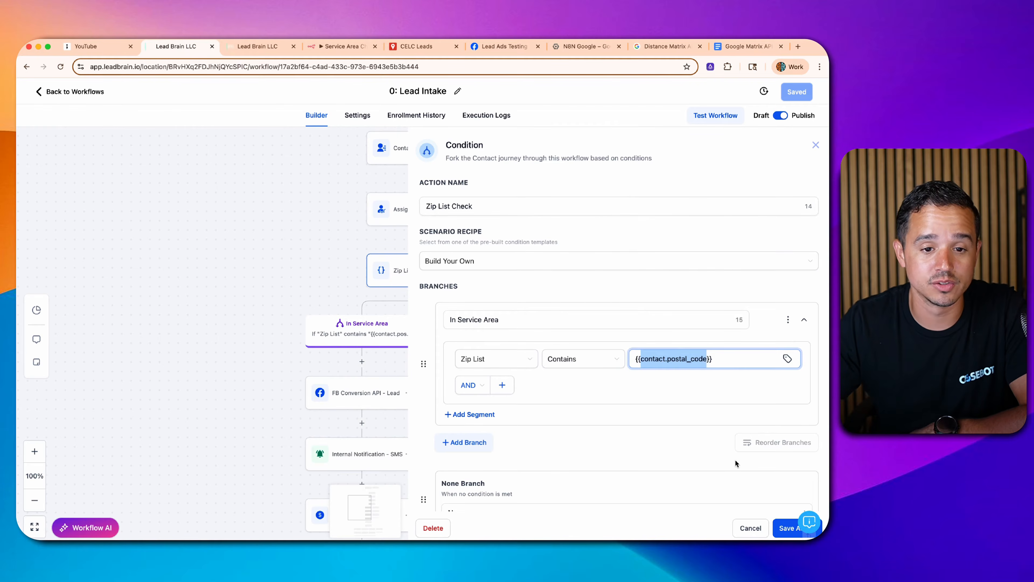
scroll(735, 460, "down", 2)
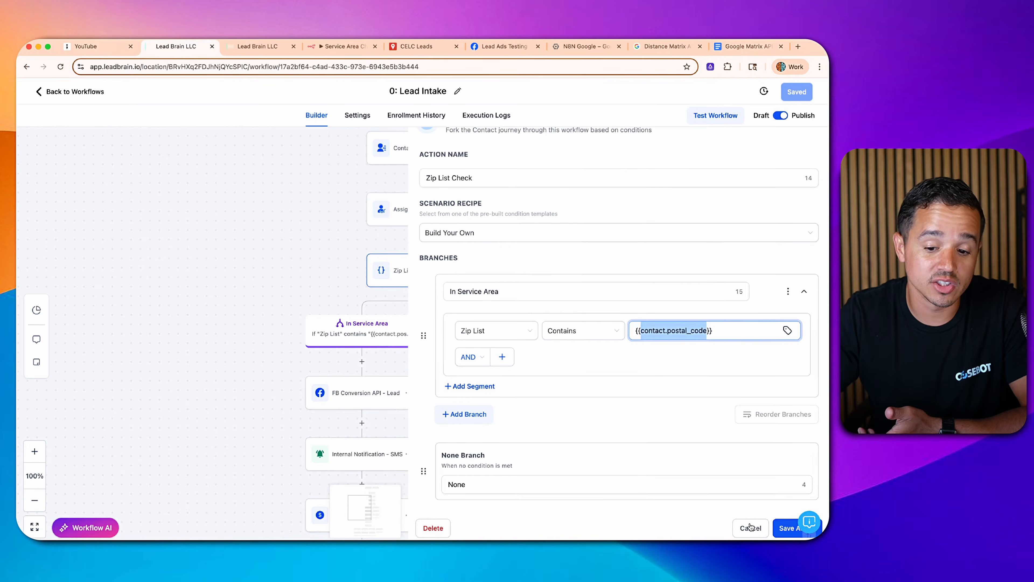
left_click(750, 527)
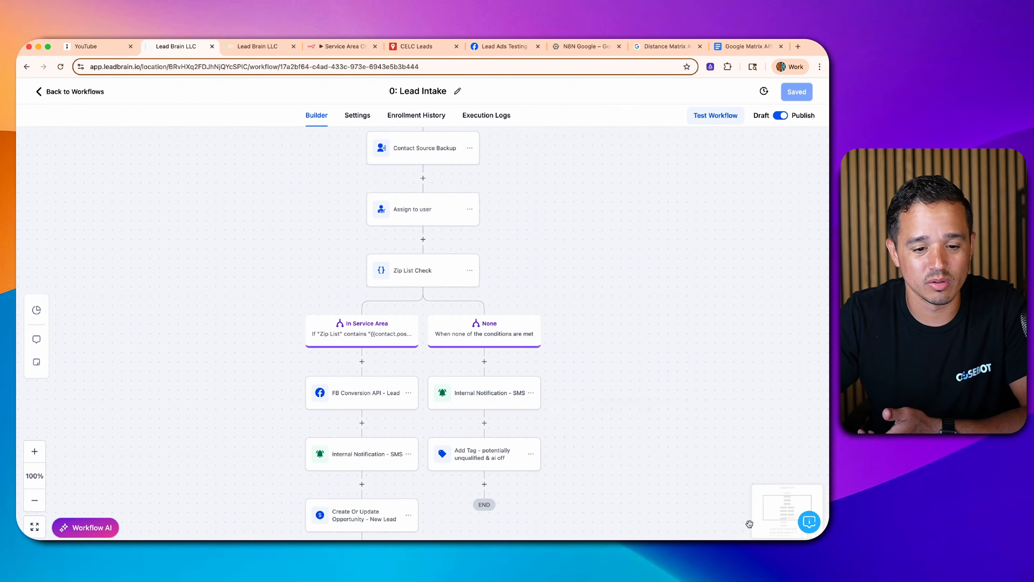
- Look up the Zip List custom value by searching 'zip' in Custom Values, then return to workflows
left_click(56, 92)
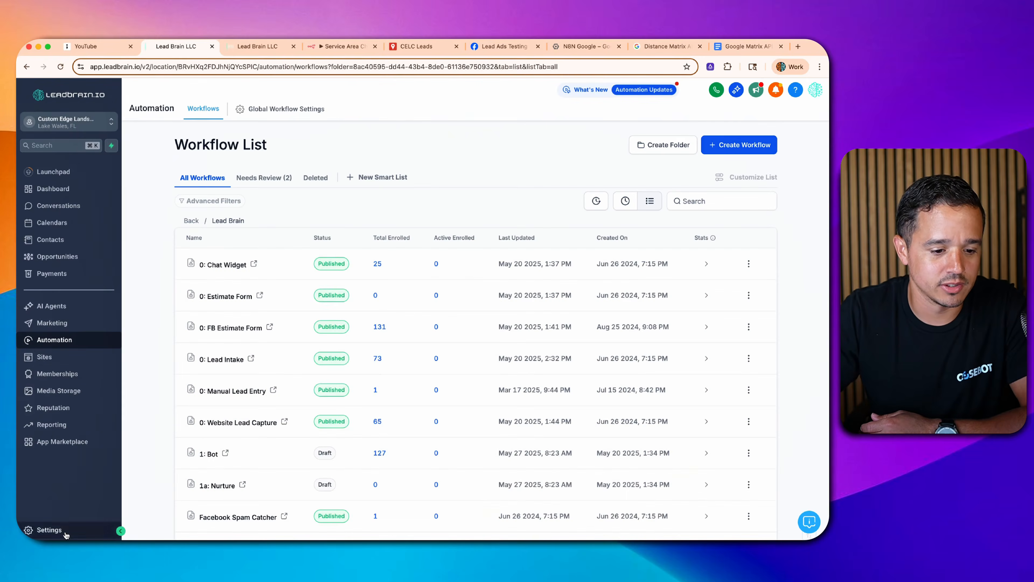
left_click(45, 530)
scroll(58, 426, "down", 4)
left_click(45, 346)
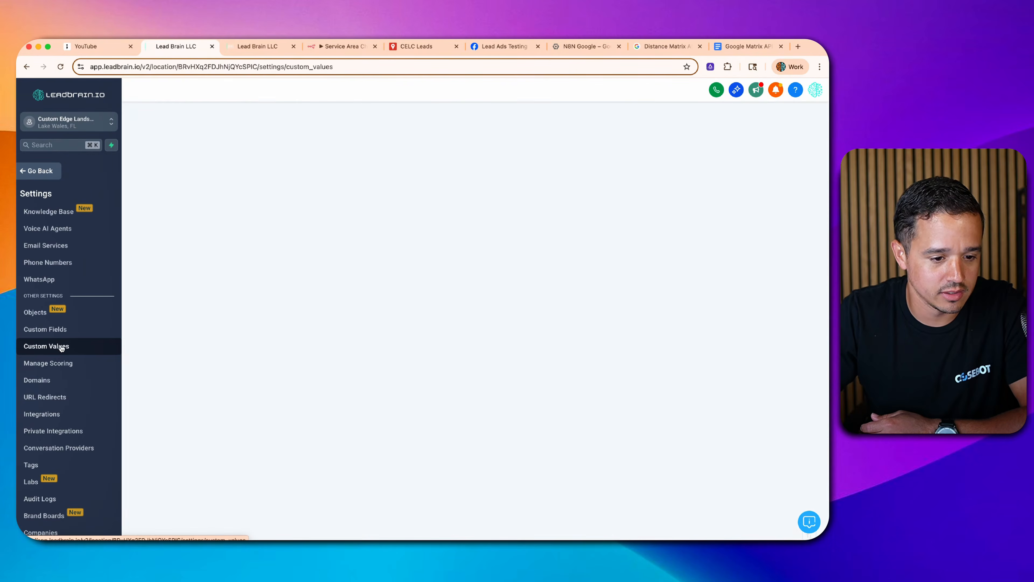
scroll(381, 279, "down", 2)
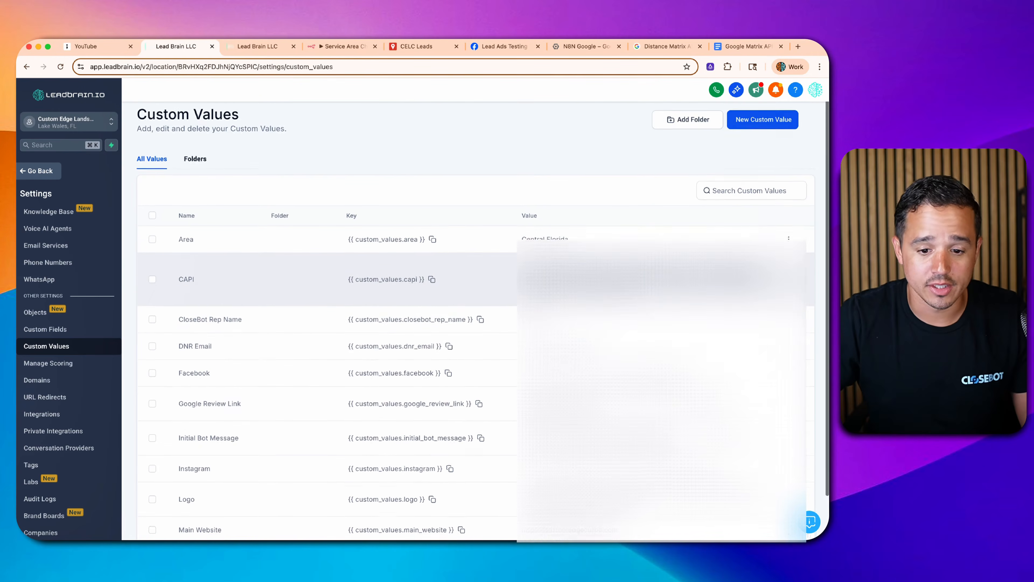
scroll(397, 268, "up", 2)
left_click(717, 197)
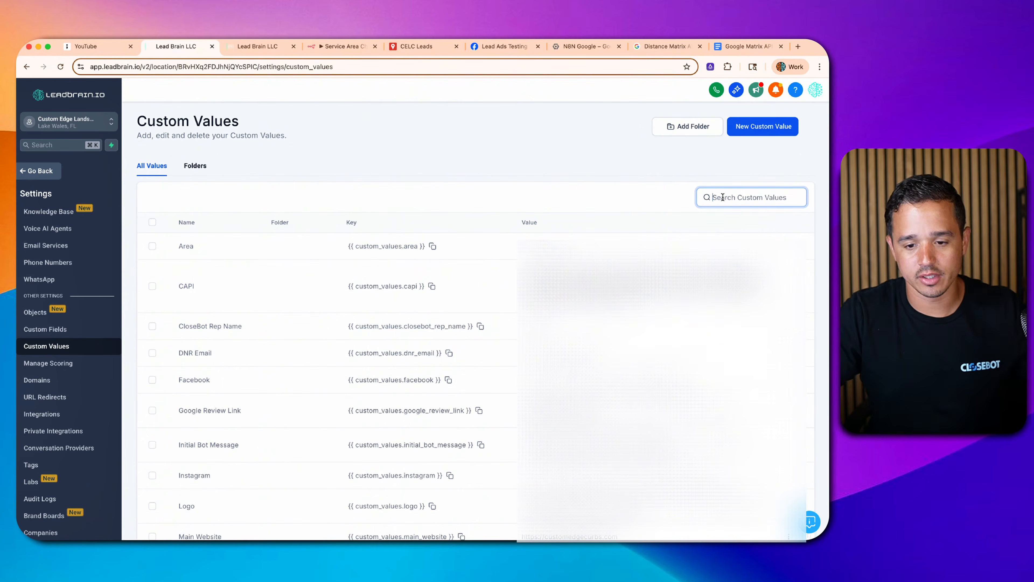
type("zip")
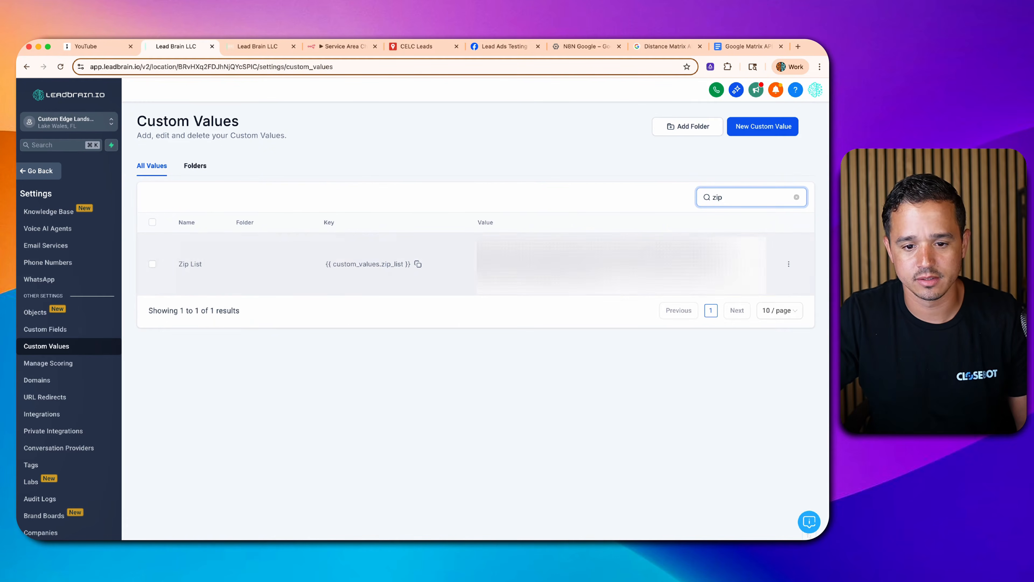
triple_click(599, 263)
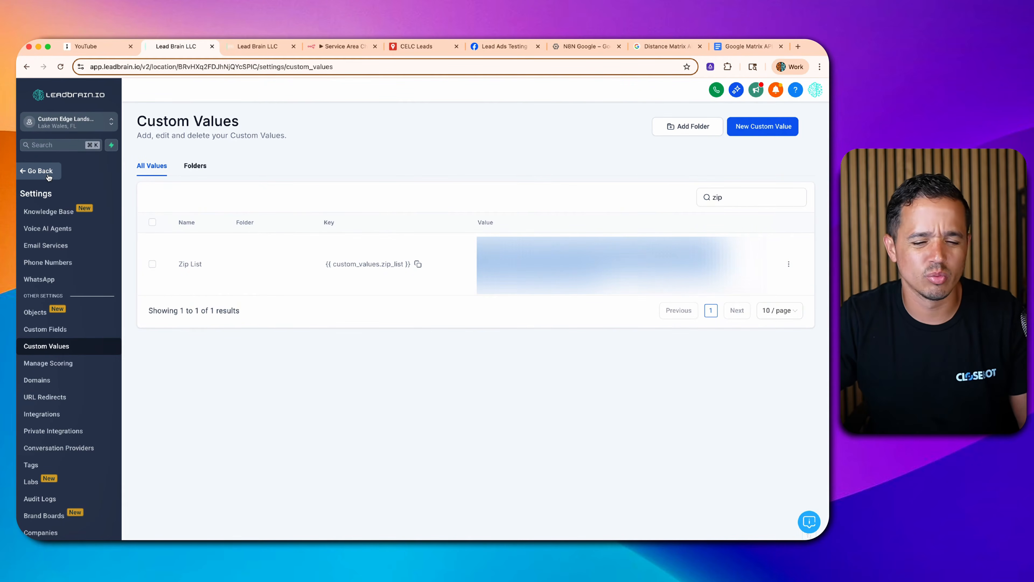
left_click(39, 171)
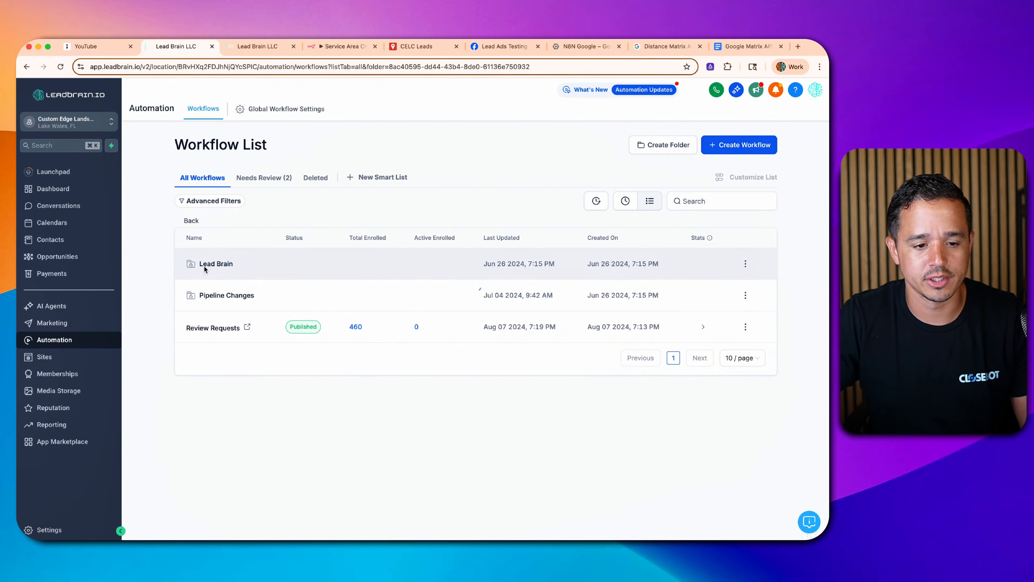
- Duplicate the Lead Intake workflow in the Lead Brain folder as '0: Lead Intake v2'
left_click(205, 267)
left_click(752, 356)
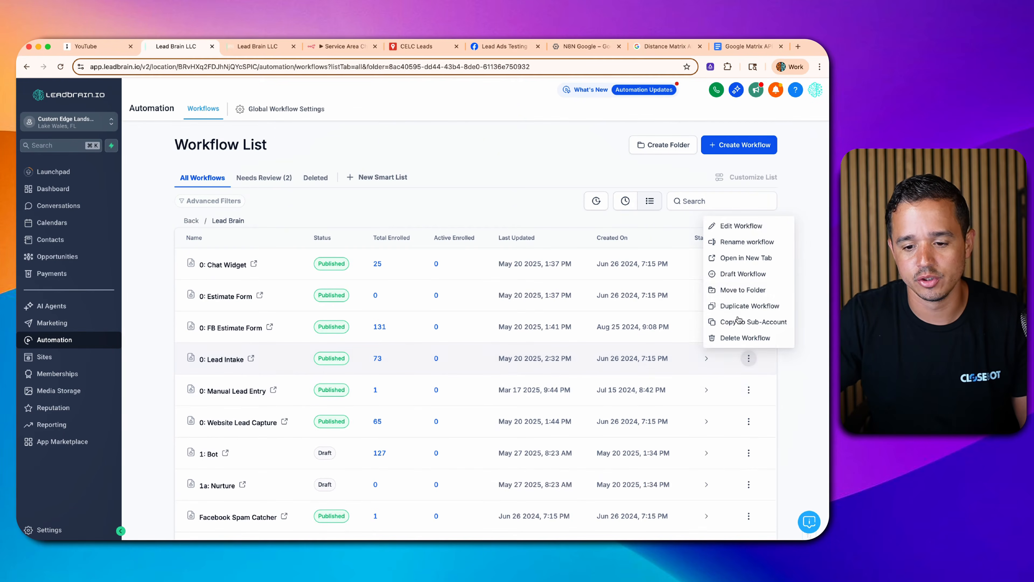
left_click(738, 306)
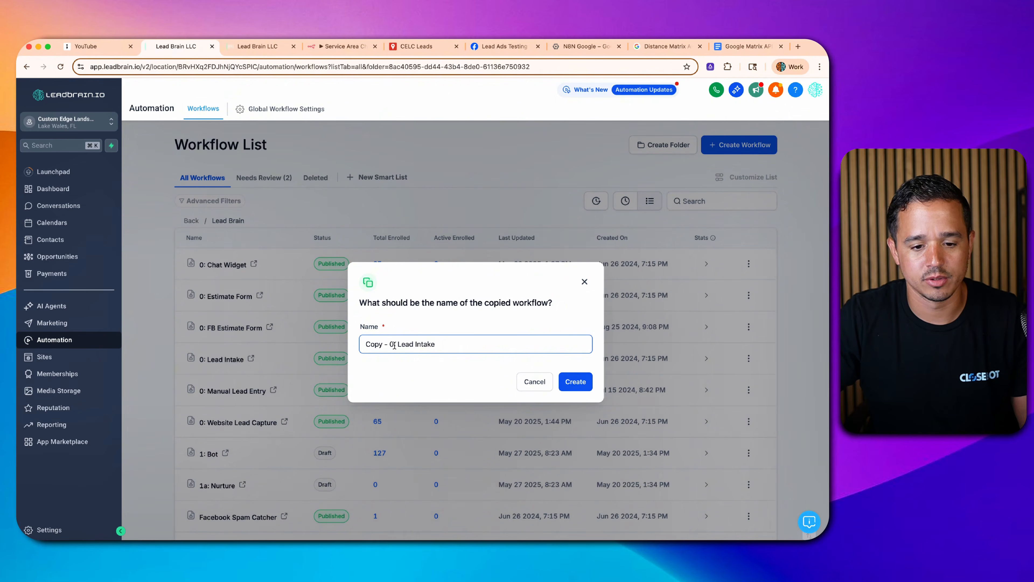
left_click_drag(390, 345, 366, 344)
key("BackSpace")
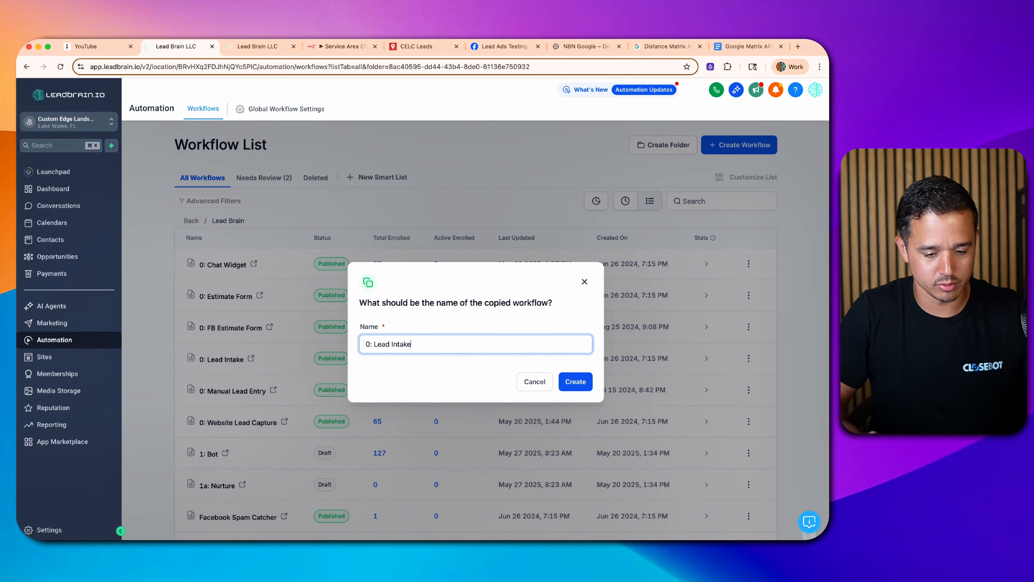
type("v3w")
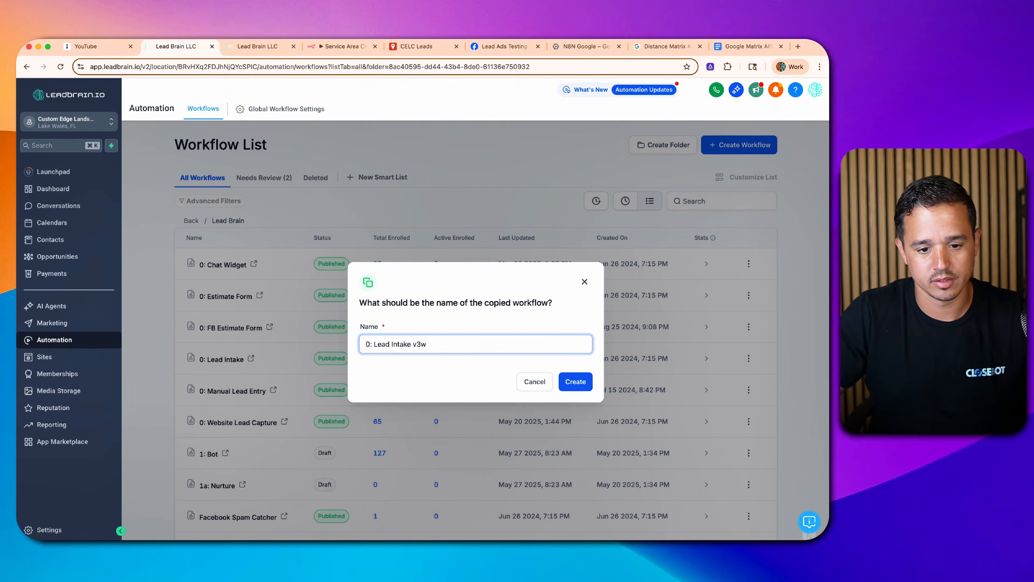
key("BackSpace")
key("BackSpace")
type("2")
left_click(567, 376)
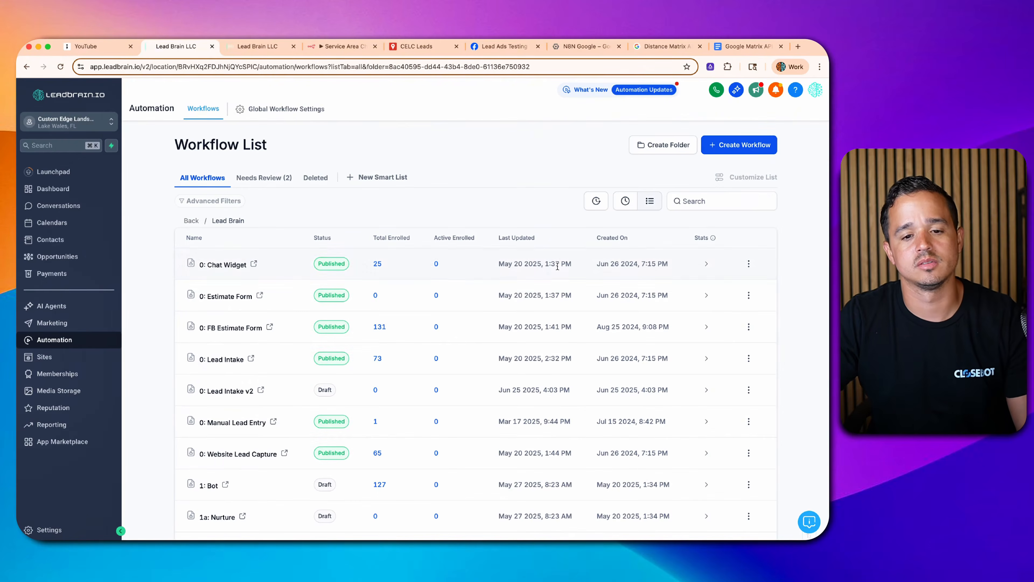
- Open 0: Lead Intake v2 and insert a new step before Zip List Check
left_click(235, 393)
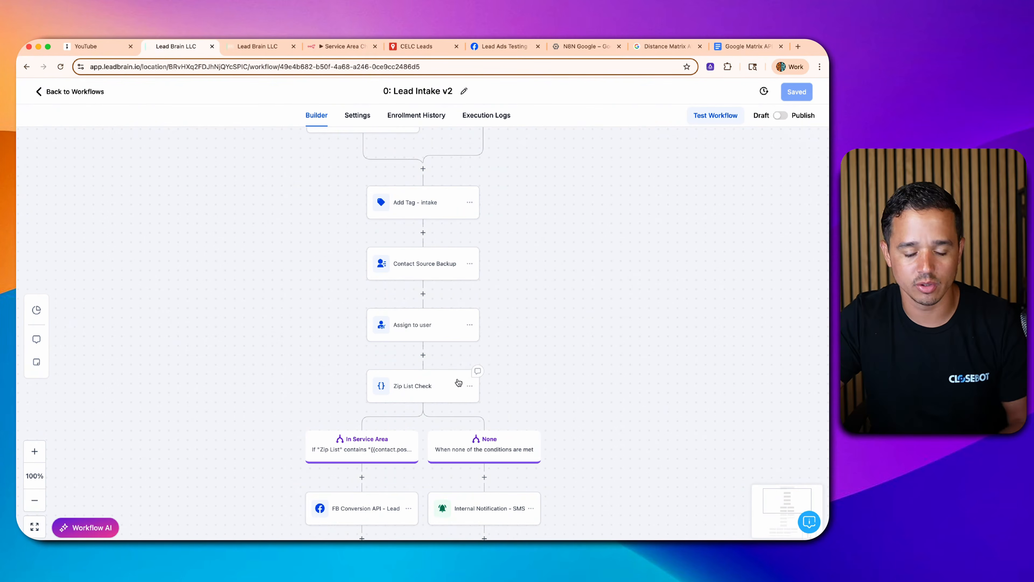
scroll(460, 383, "down", 3)
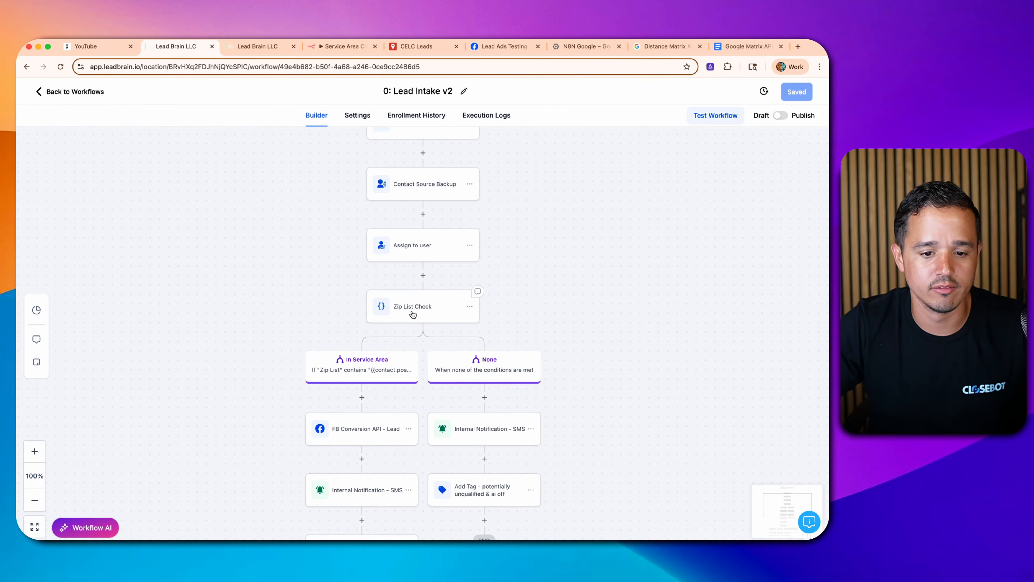
scroll(426, 301, "up", 3)
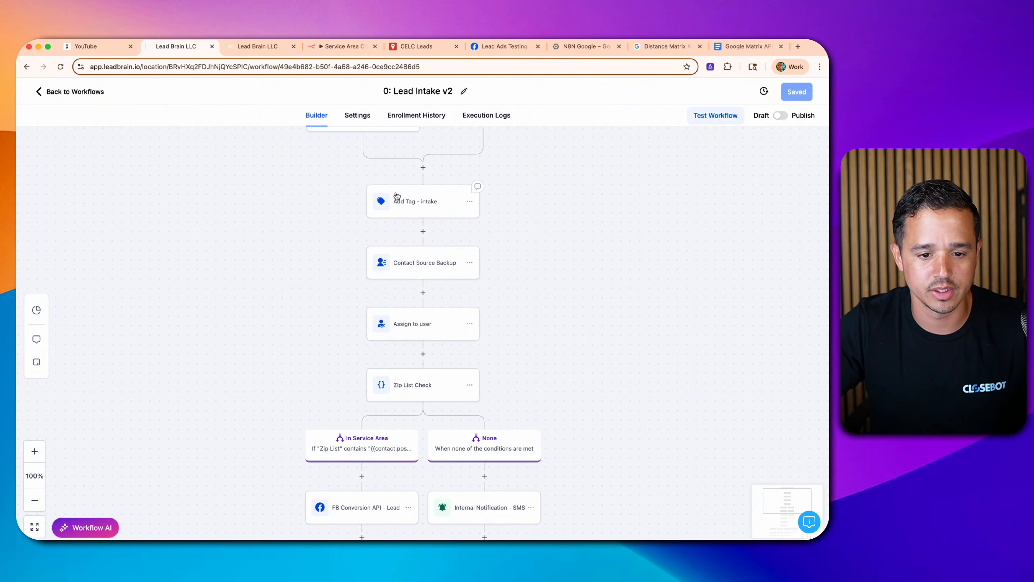
left_click(423, 354)
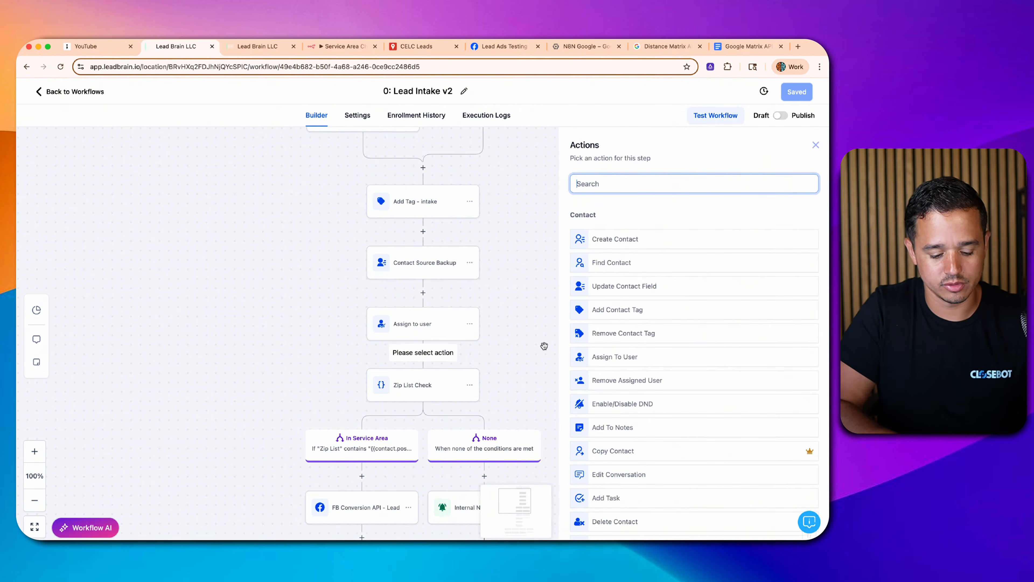
- Make the new step a Webhook action and add one blank Custom Data key/value item
type("web")
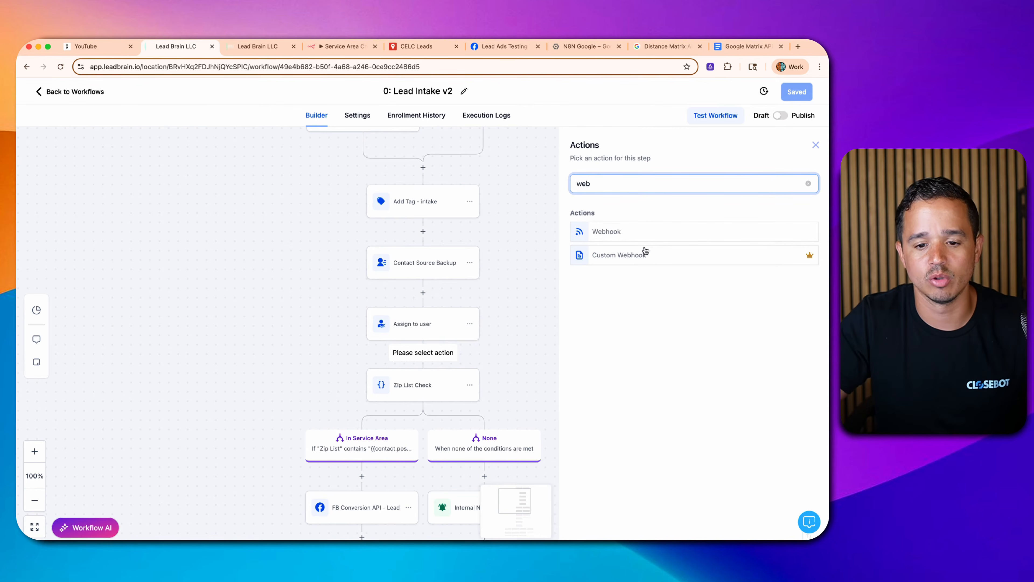
left_click(649, 241)
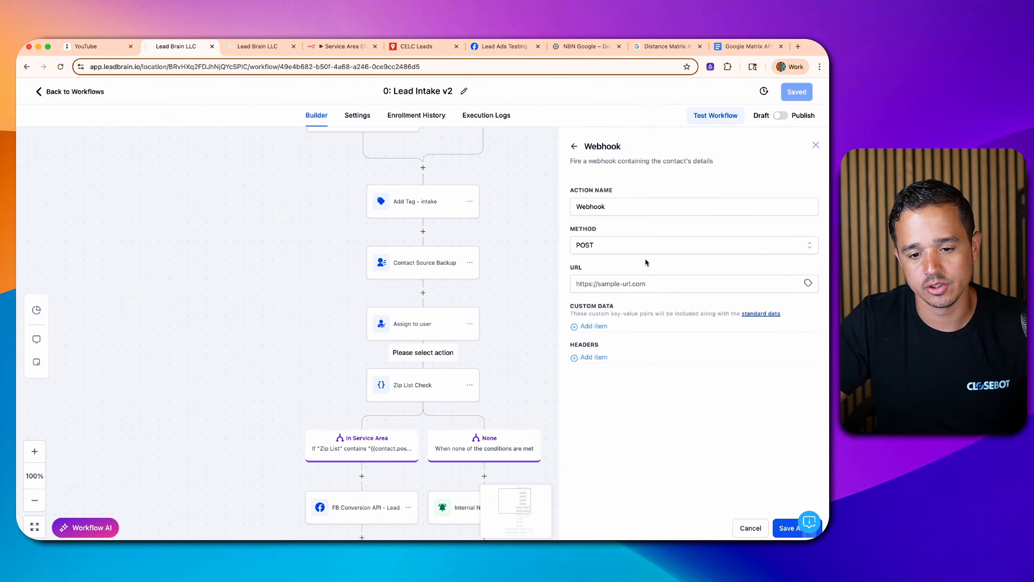
left_click(611, 326)
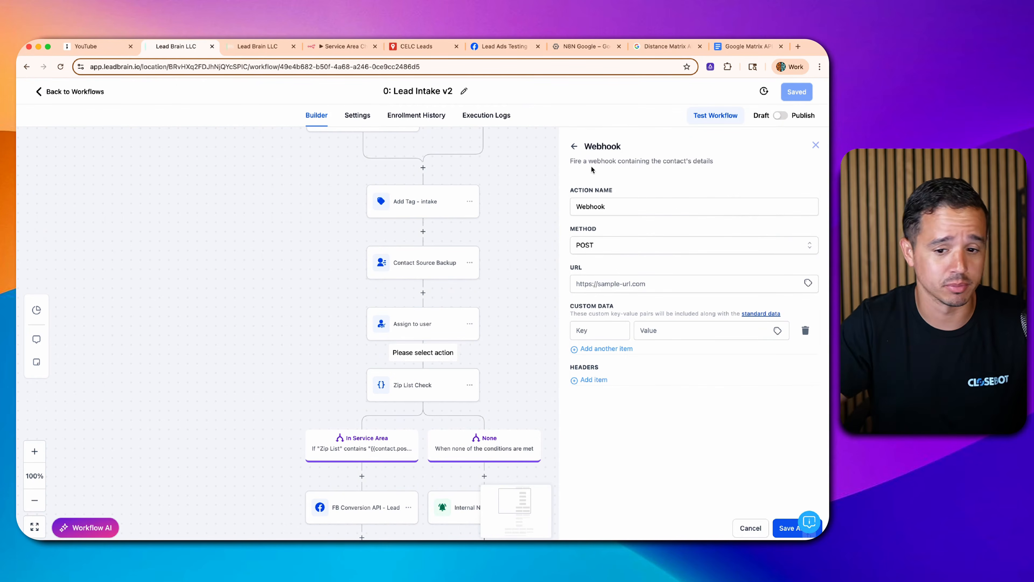
- Copy the test URL from the Webhook trigger in n8n's Service Area Checker workflow
left_click(324, 51)
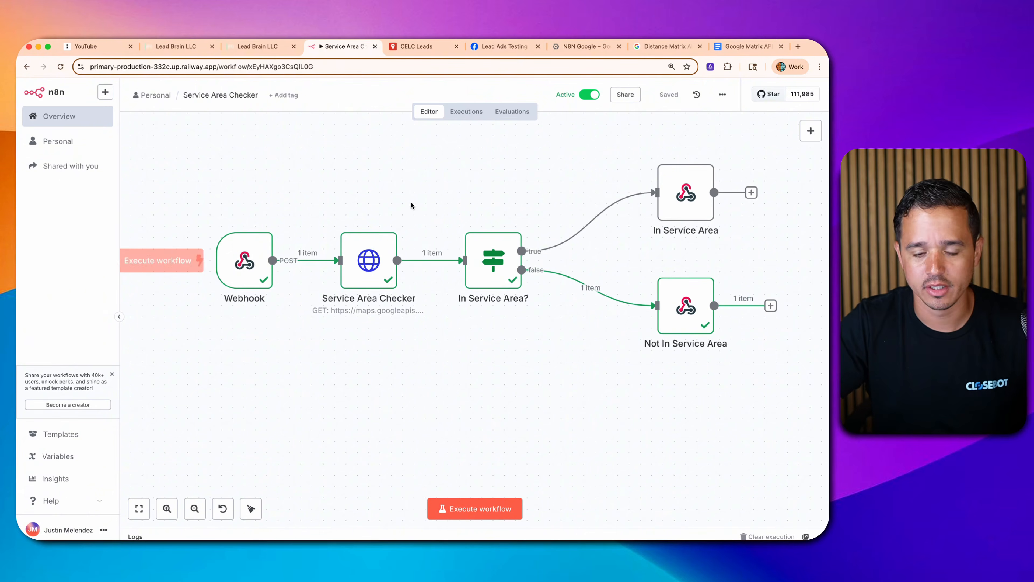
mouse_move(638, 187)
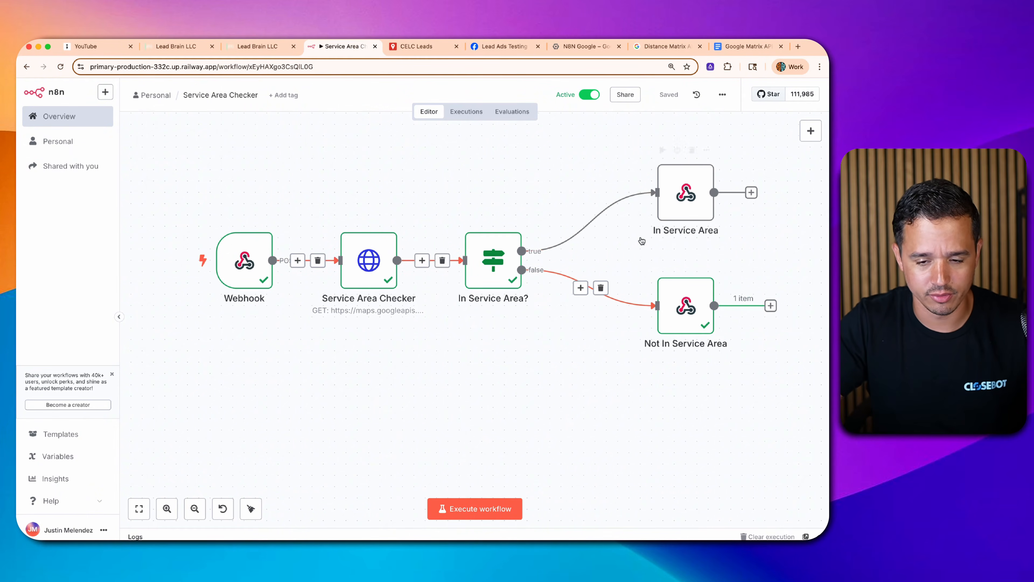
double_click(238, 261)
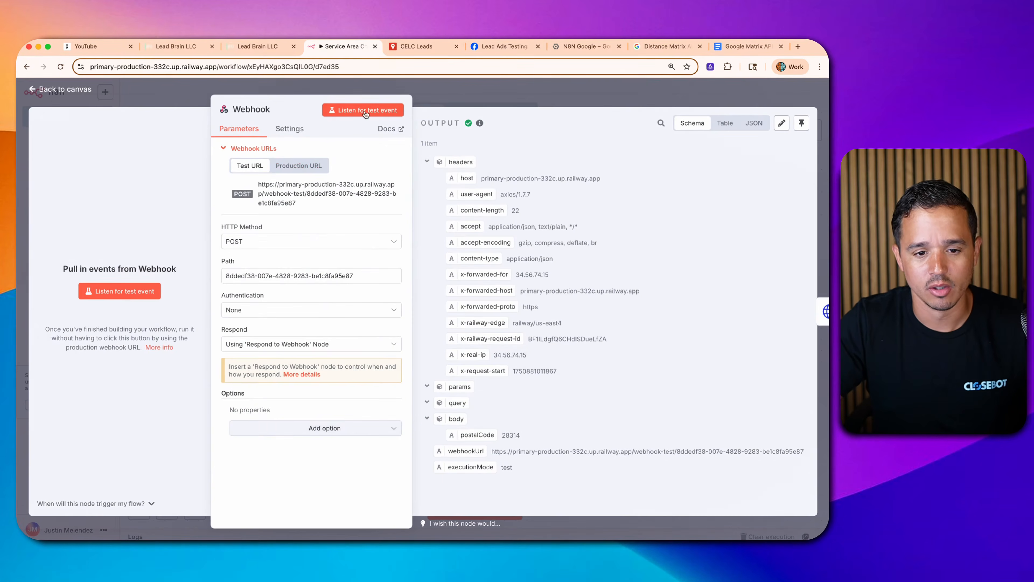
key("Escape")
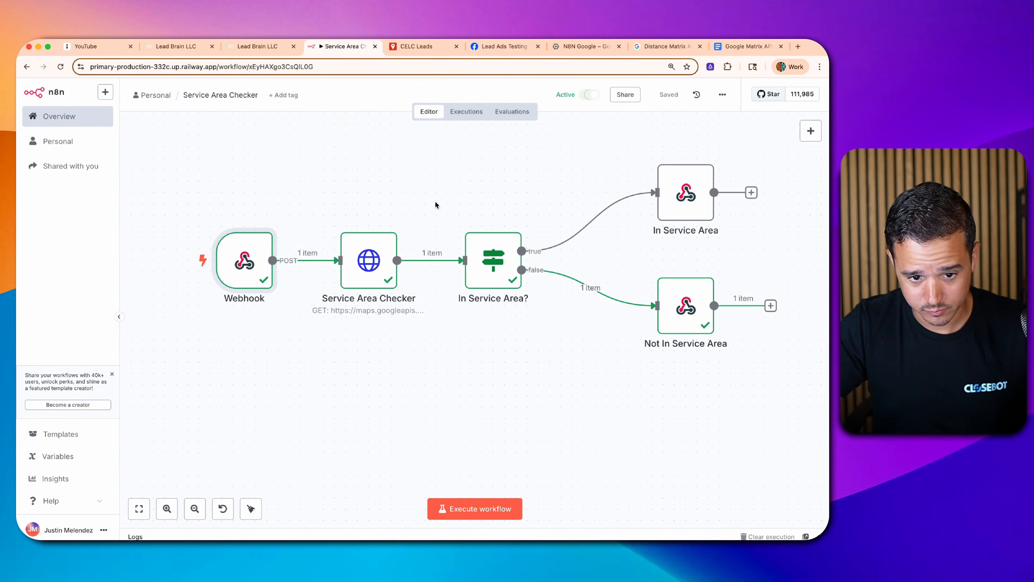
double_click(243, 255)
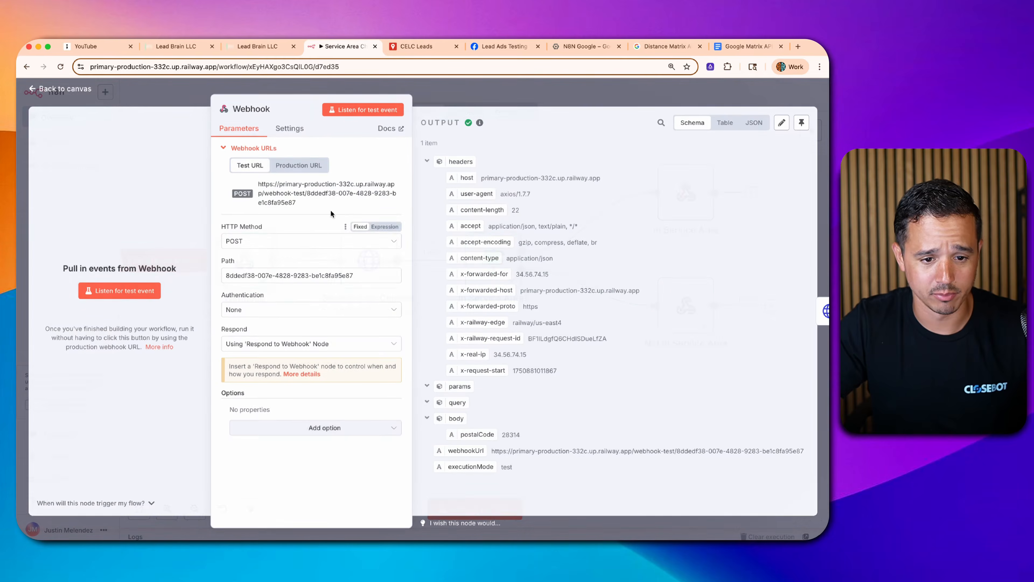
left_click(291, 195)
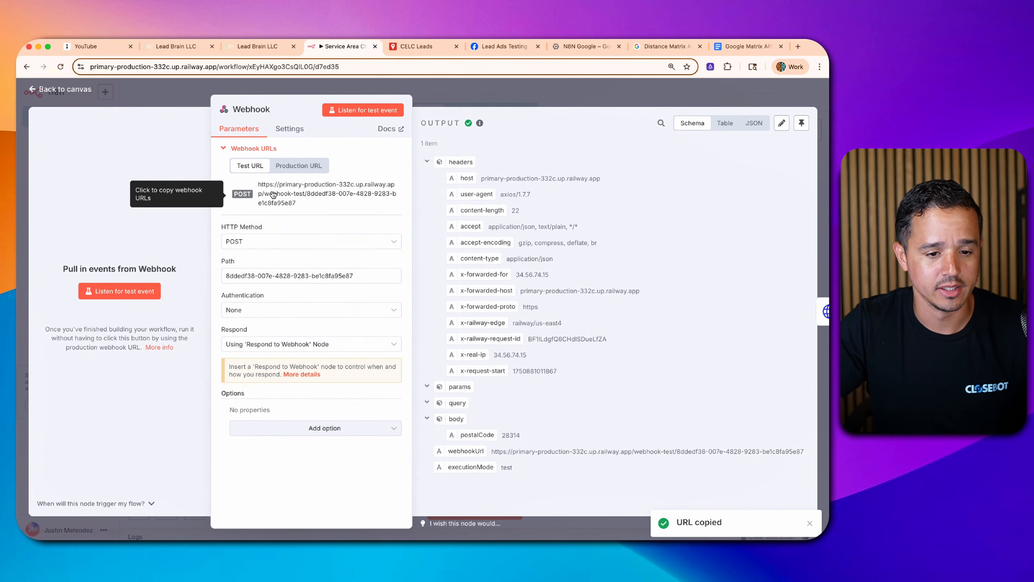
- Paste the n8n webhook-test URL into the Lead Brain Webhook action's URL field
left_click(188, 47)
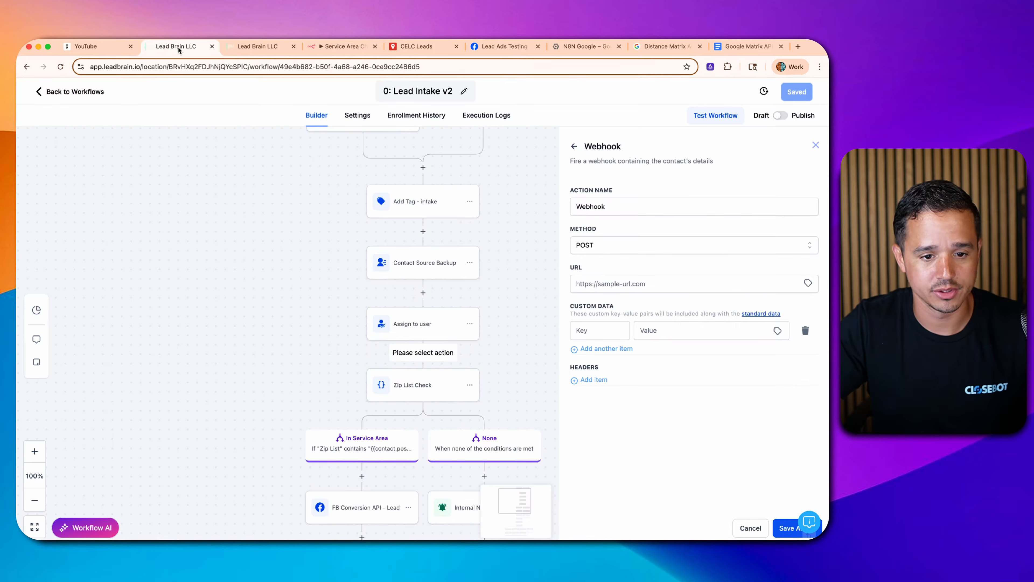
left_click(601, 282)
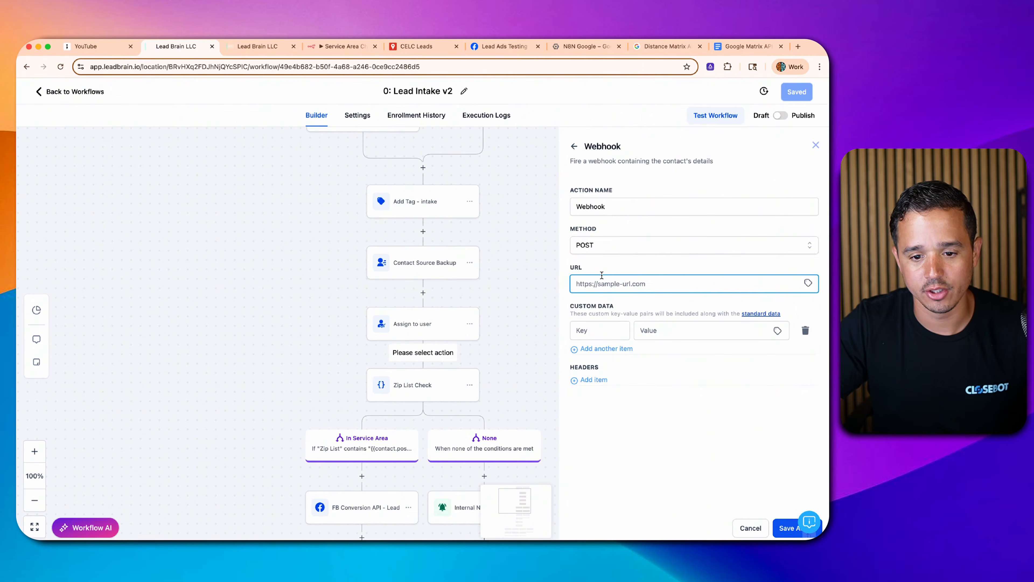
key("super+v")
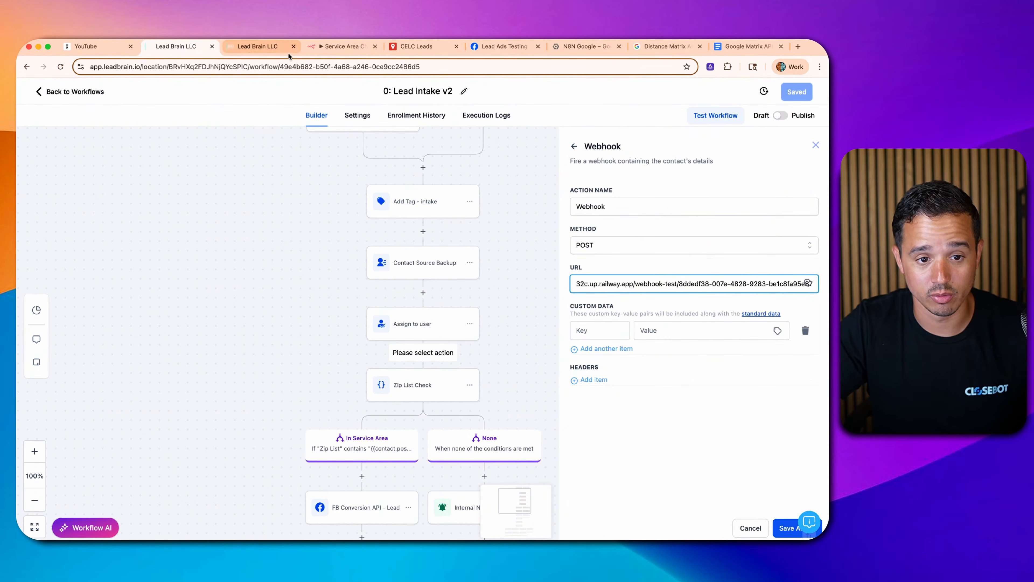
left_click(339, 54)
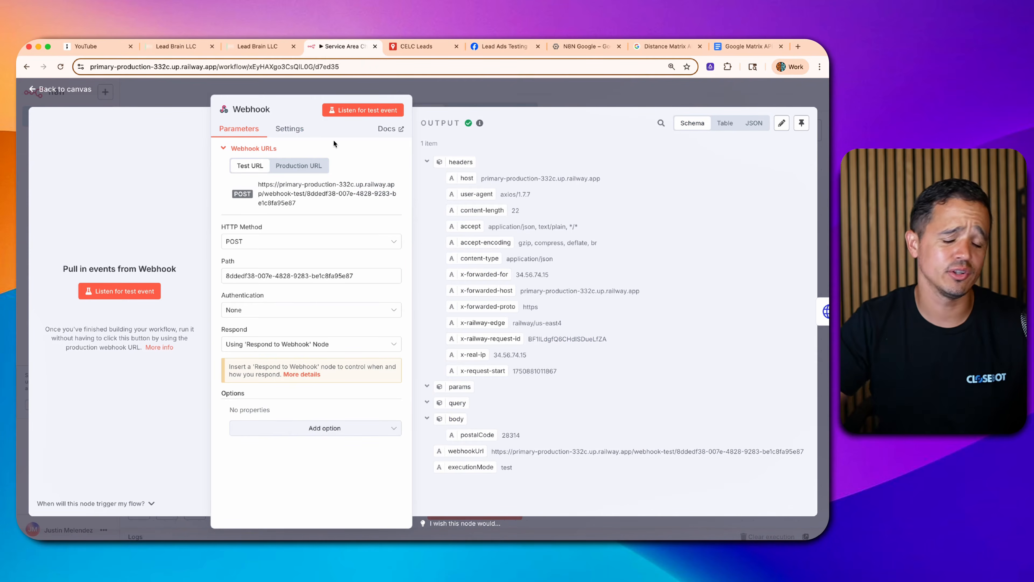
- Close the n8n Webhook node panel to view the Service Area Checker canvas
left_click(465, 95)
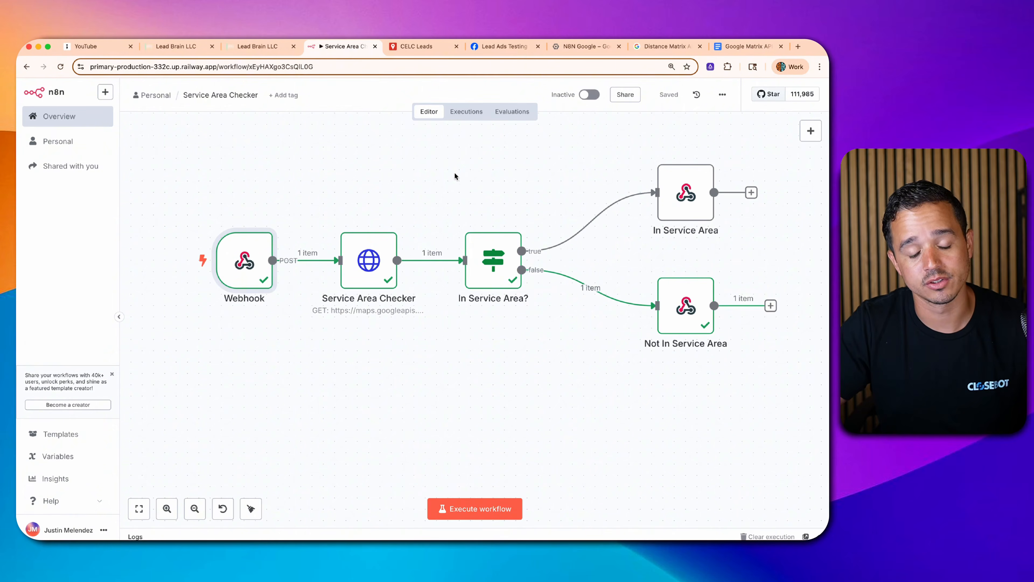
mouse_move(249, 273)
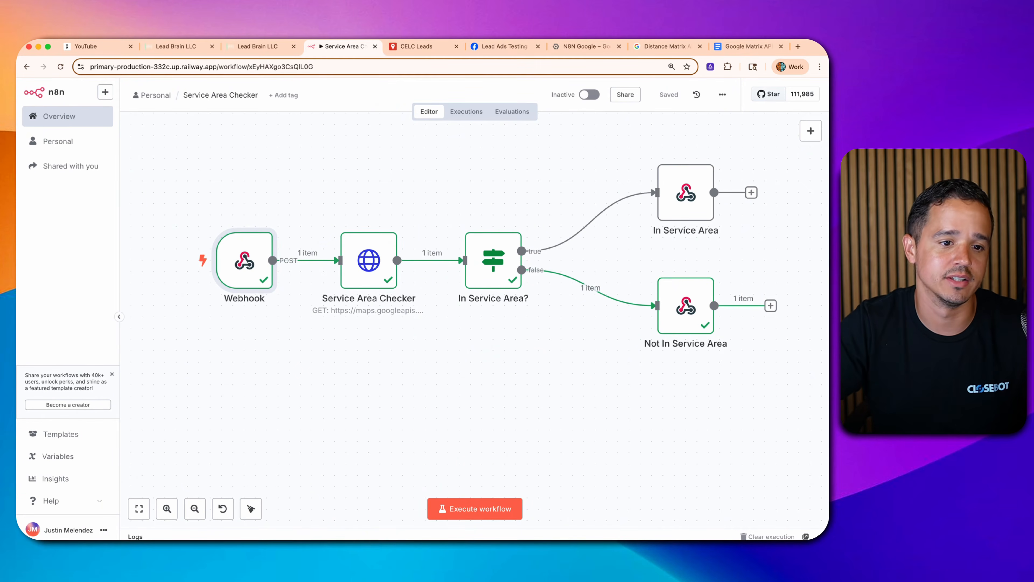
- Add custom data postal_code set to Contact > Postal Code and save the Webhook action
left_click(162, 48)
left_click(603, 331)
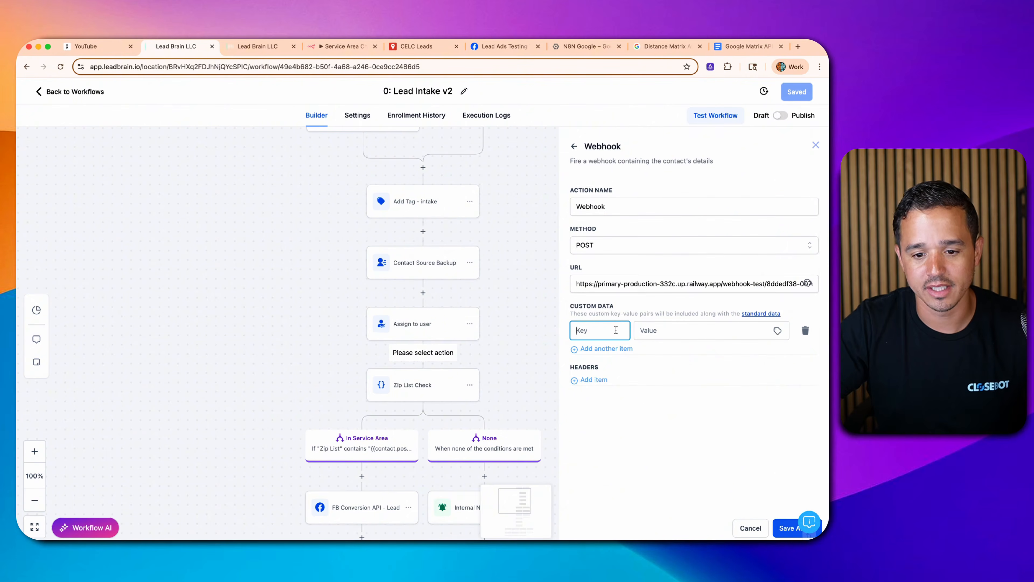
type("postal")
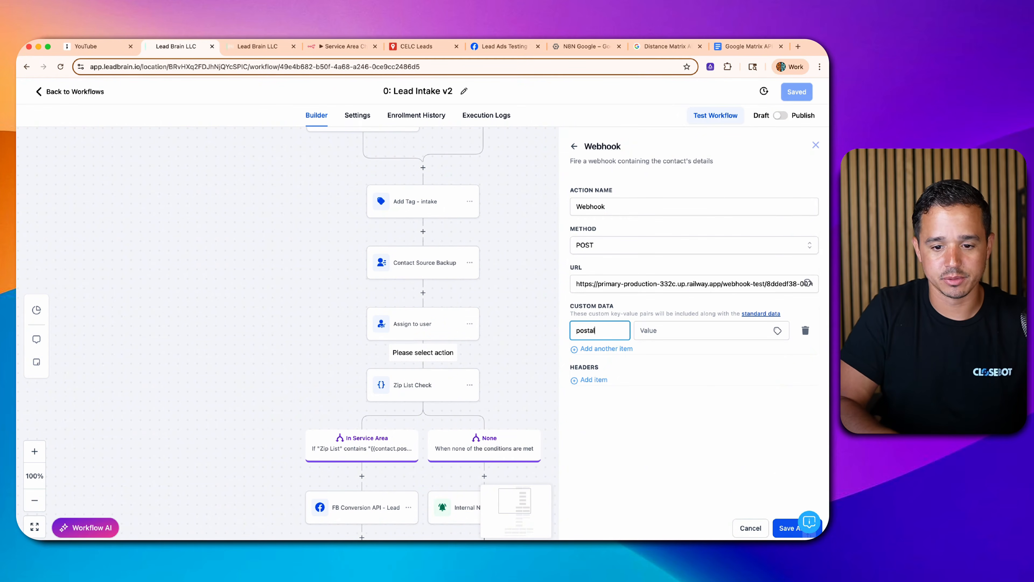
type("_code")
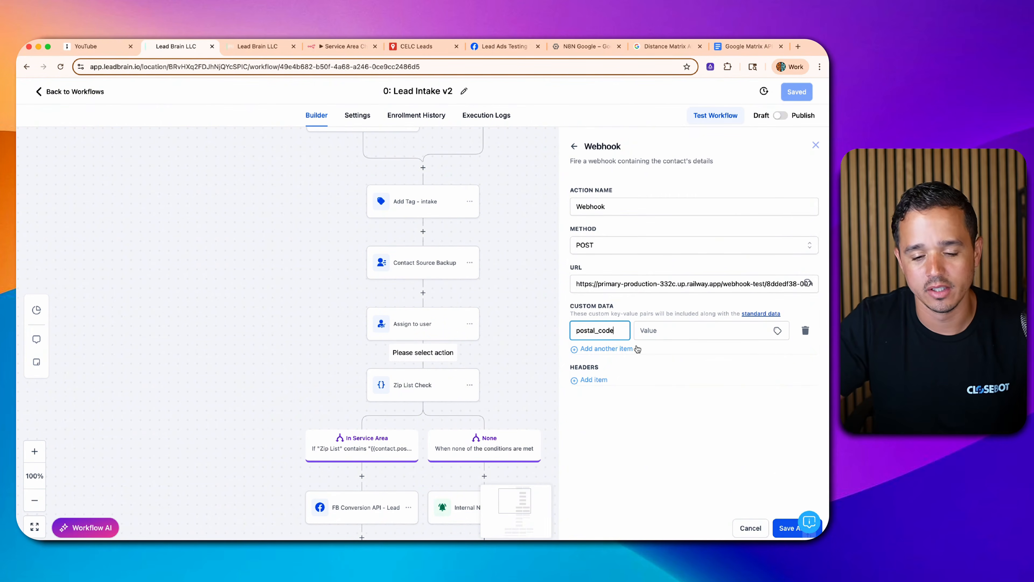
left_click(762, 329)
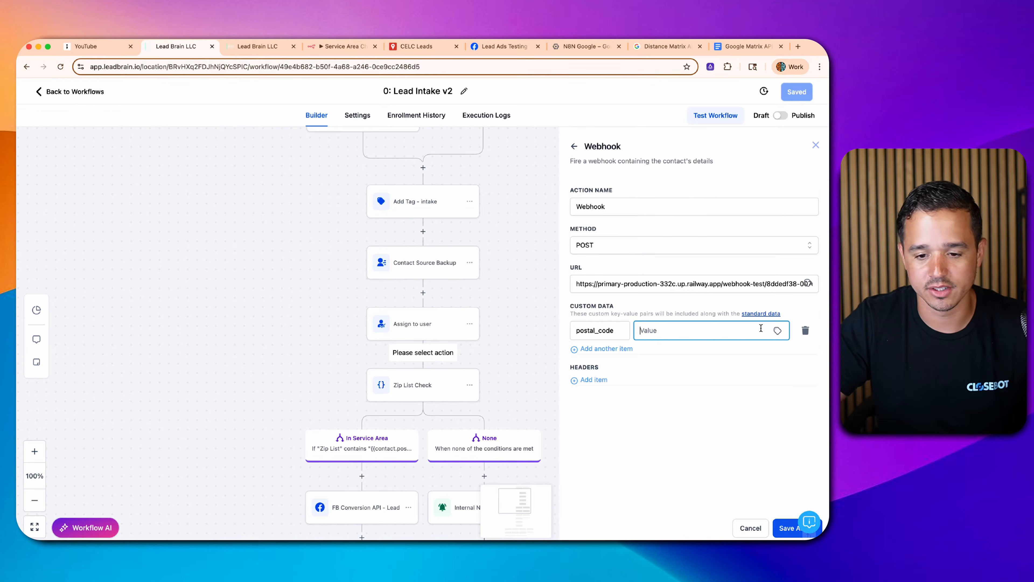
left_click(778, 331)
left_click(744, 351)
scroll(773, 424, "down", 2)
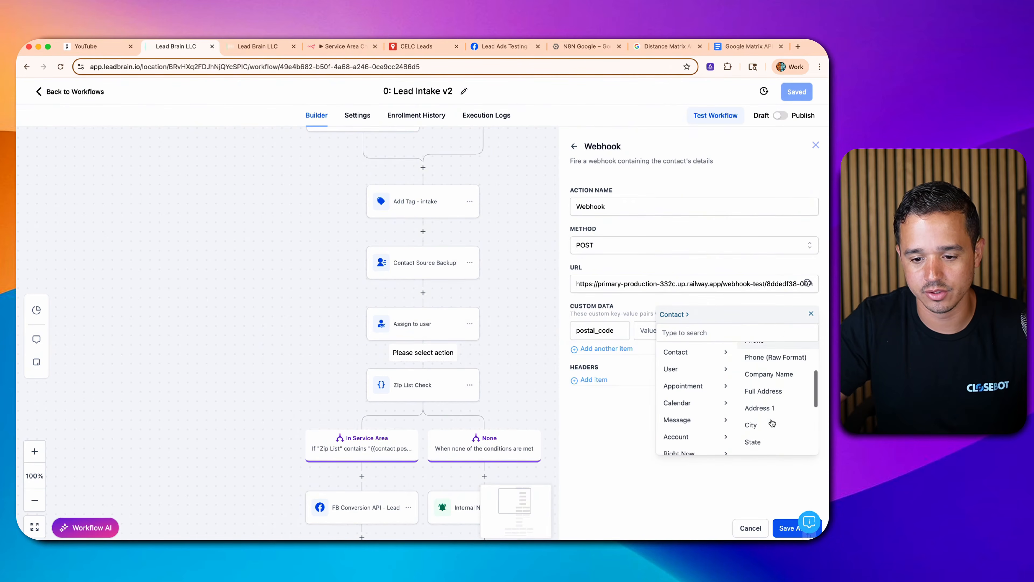
scroll(768, 388, "down", 1)
scroll(768, 381, "down", 3)
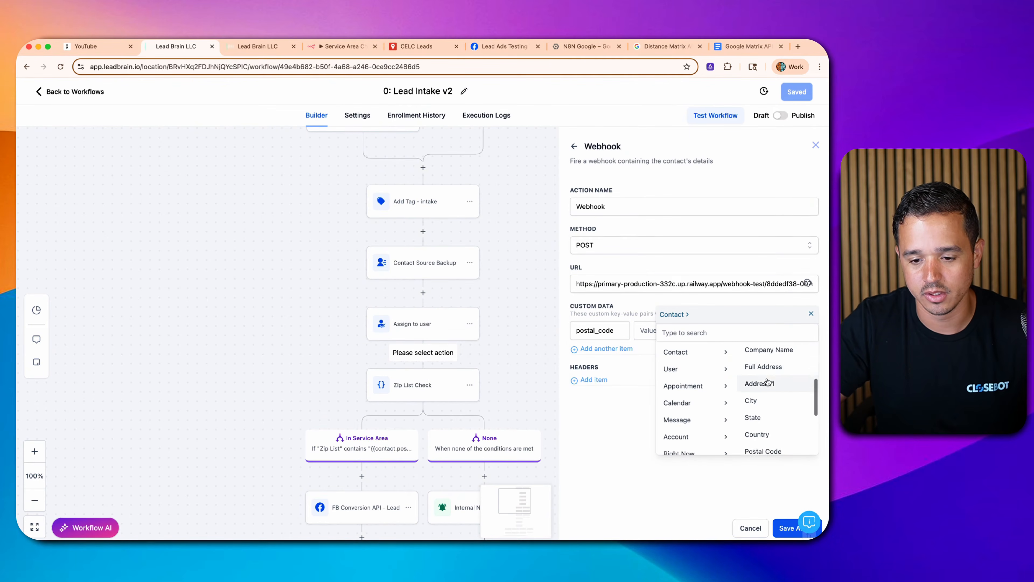
left_click(765, 399)
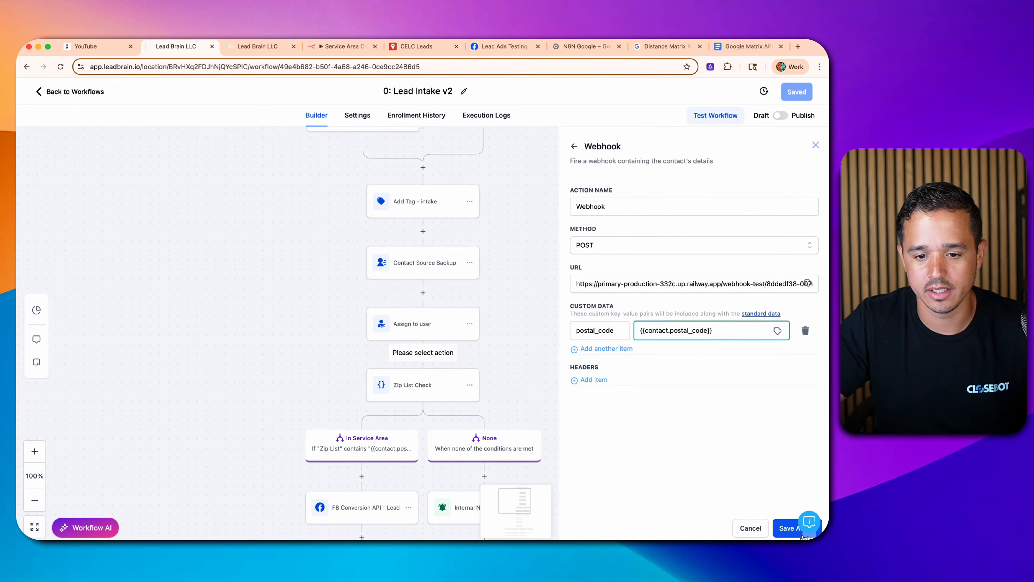
left_click(786, 529)
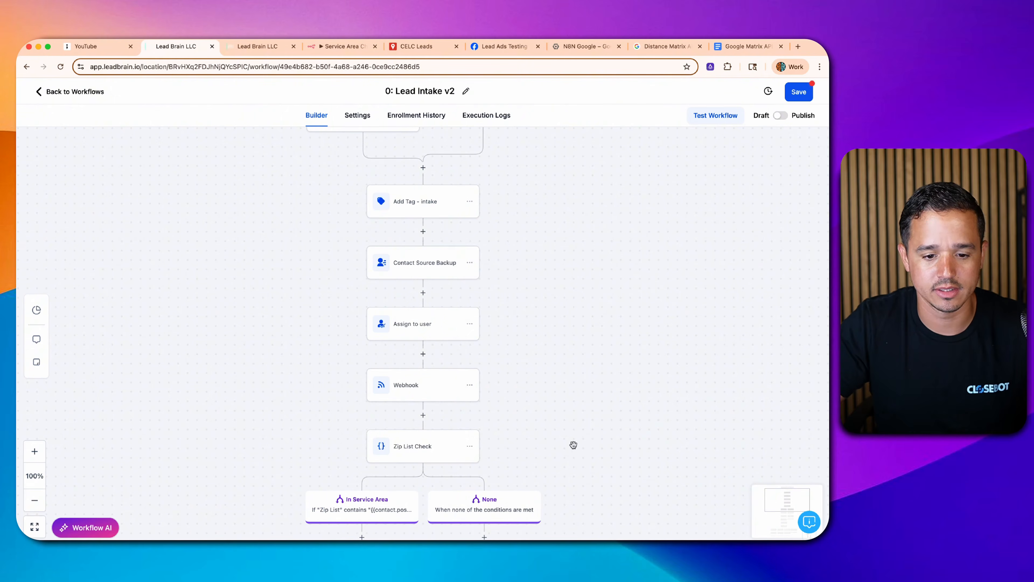
- Delete the Zip List Check step with its branches and save the workflow
left_click(470, 449)
mouse_move(506, 520)
left_click(558, 464)
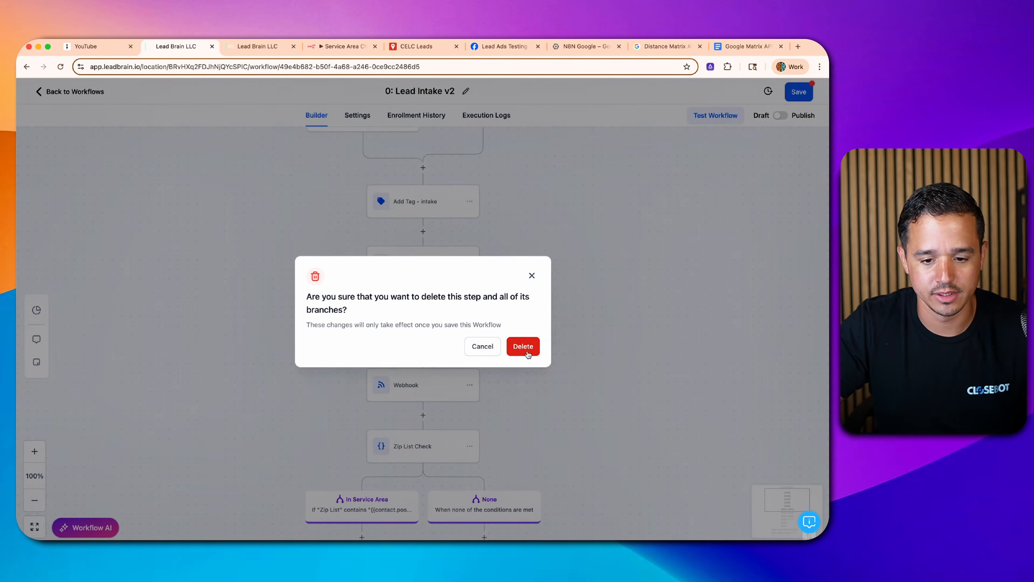
left_click(525, 346)
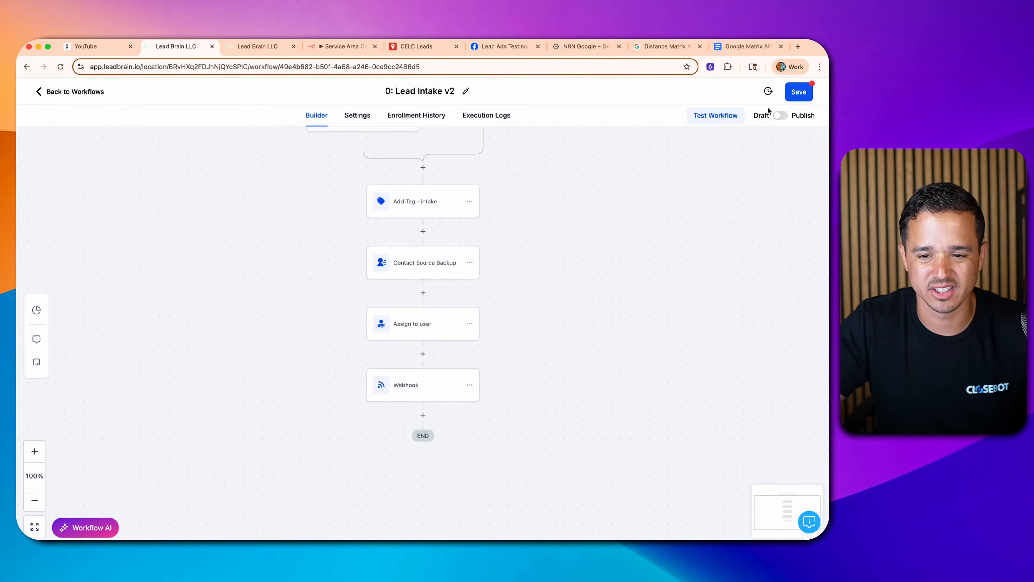
left_click(798, 93)
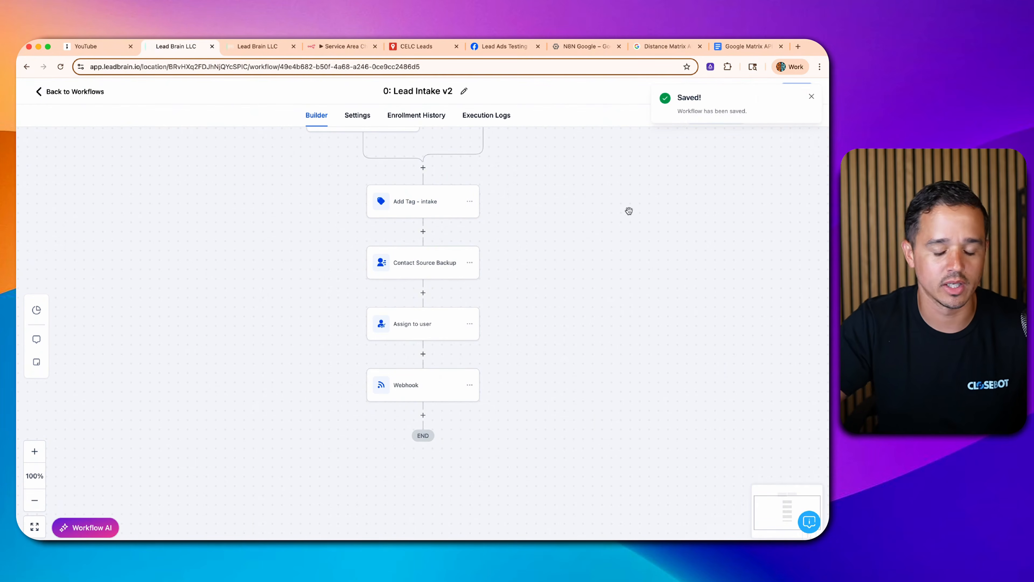
- Delete the Assign to user step and save the workflow
left_click(437, 322)
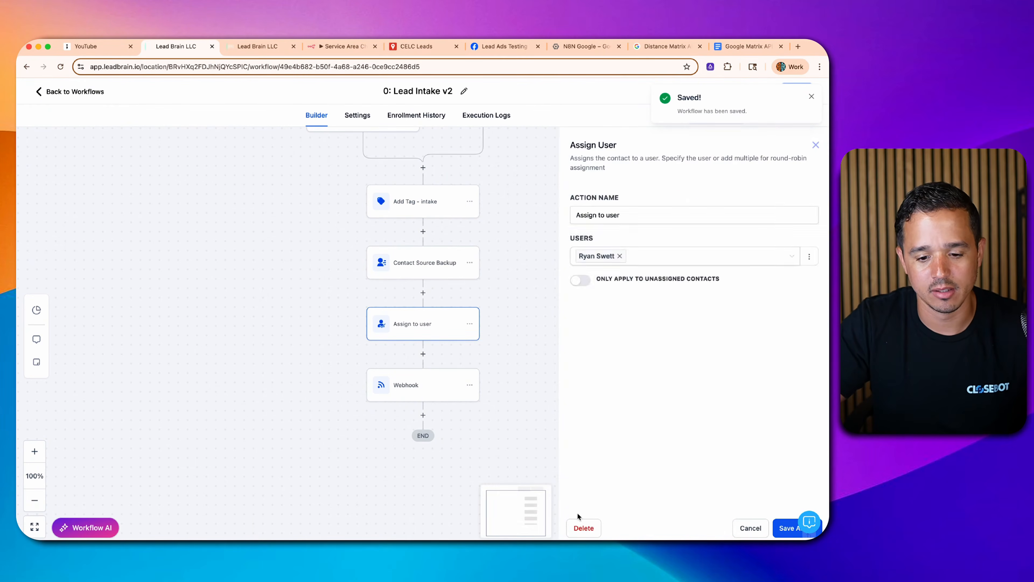
left_click(581, 528)
left_click(526, 344)
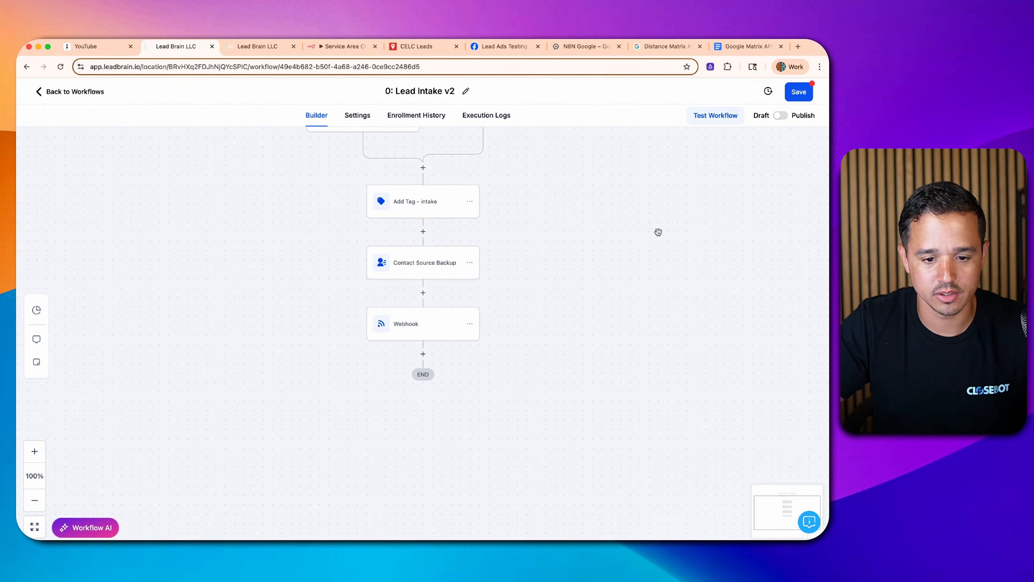
left_click(804, 97)
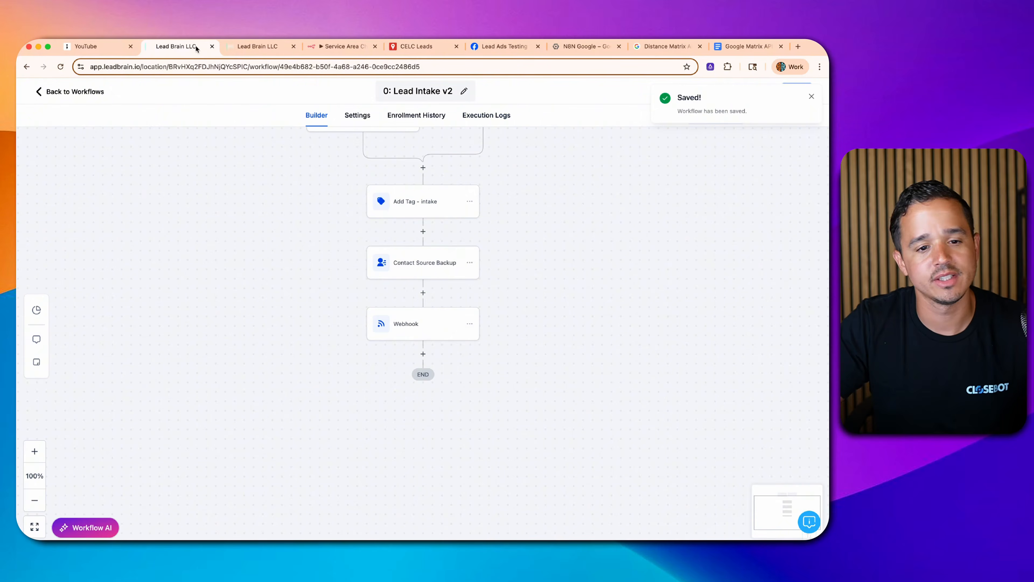
left_click(229, 47)
scroll(197, 220, "up", 8)
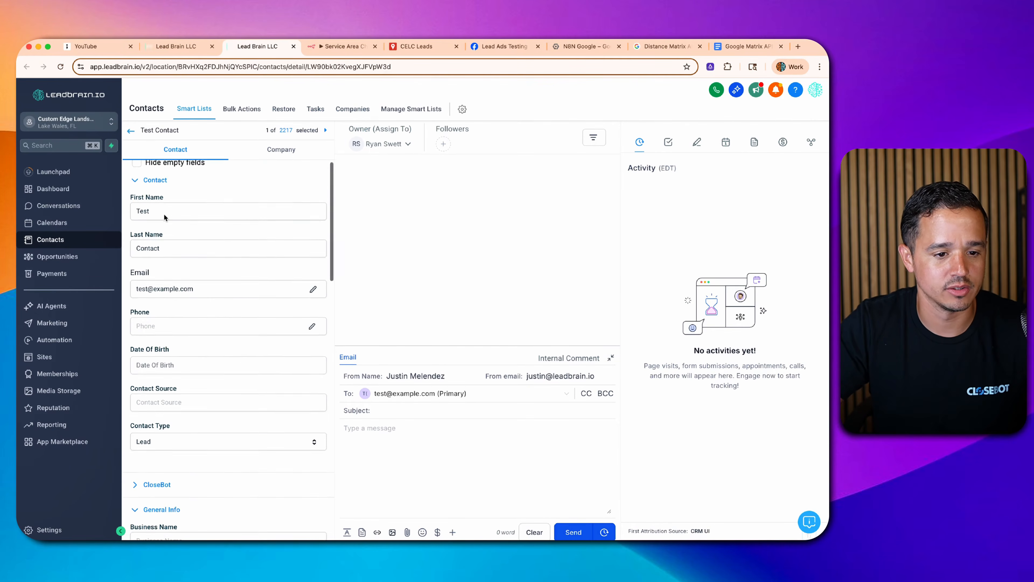
scroll(165, 236, "down", 5)
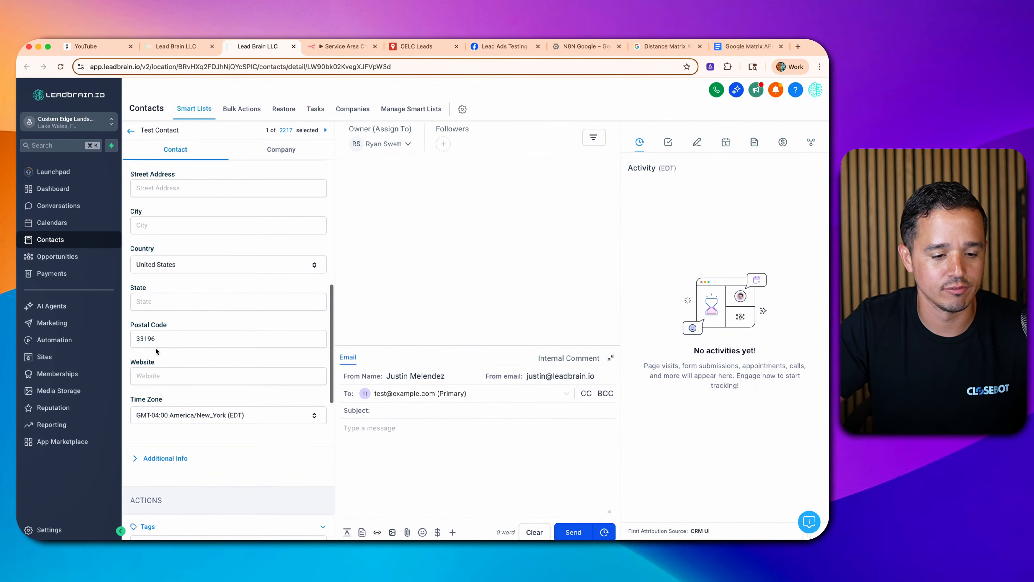
double_click(167, 340)
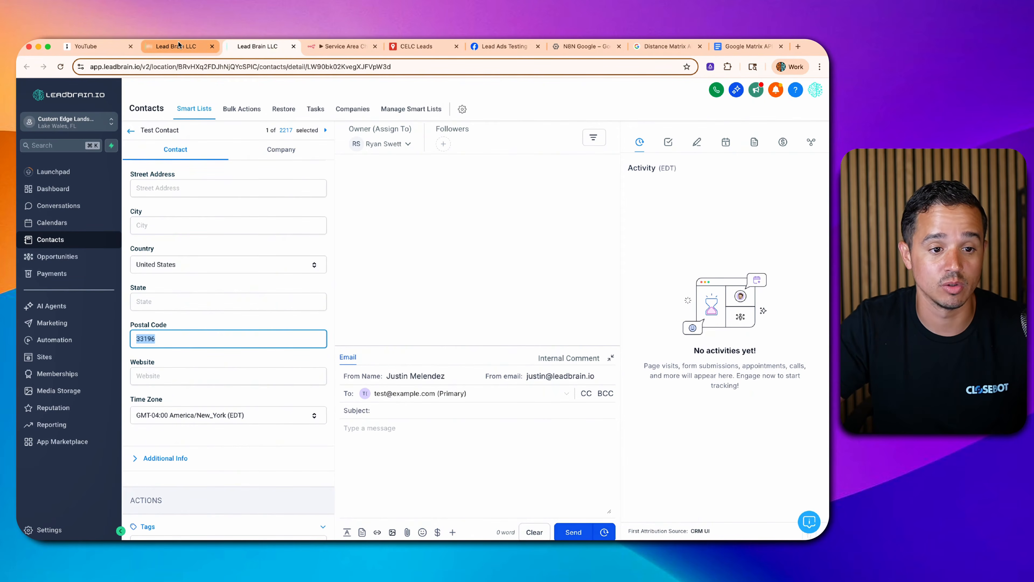
left_click(180, 47)
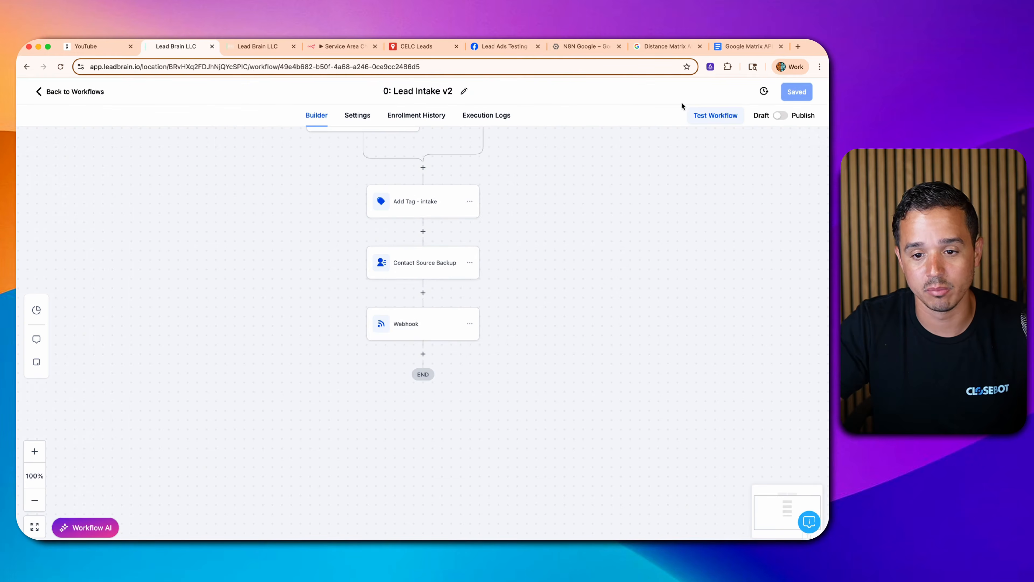
- Run a workflow test on the test contact and set n8n's Webhook listening for a test call
left_click(709, 116)
left_click(658, 202)
type("test")
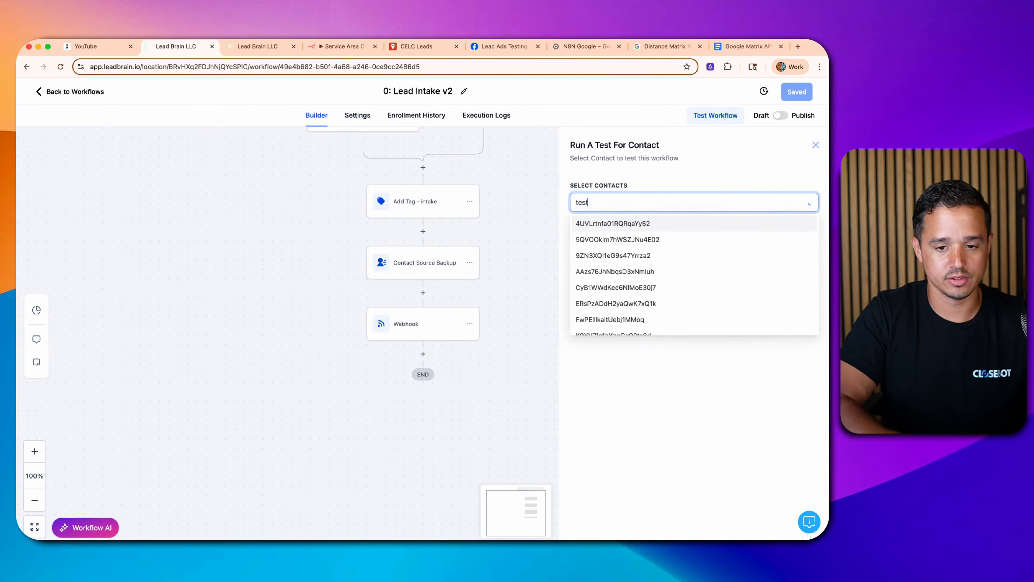
left_click(656, 220)
left_click(595, 231)
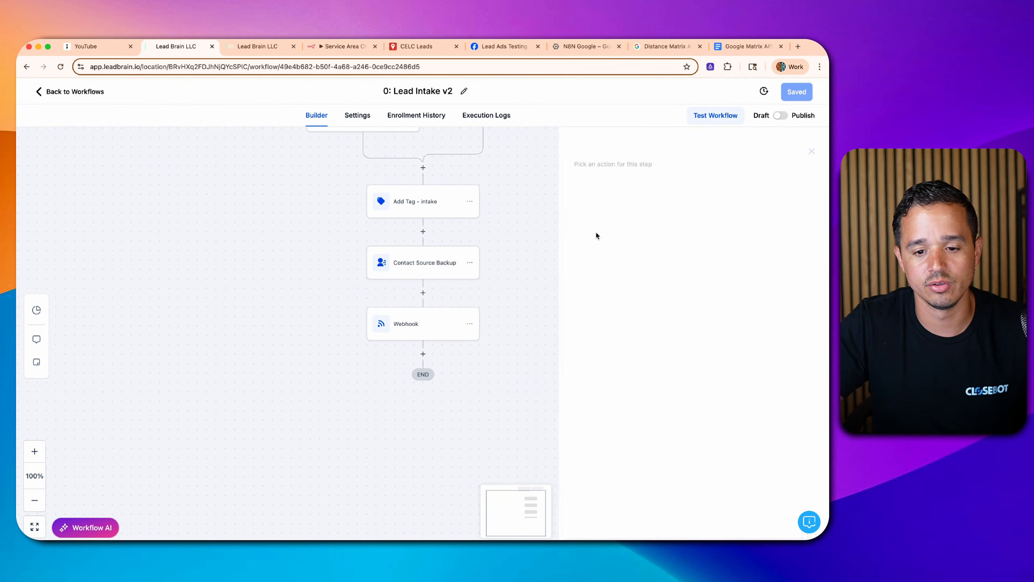
left_click(342, 46)
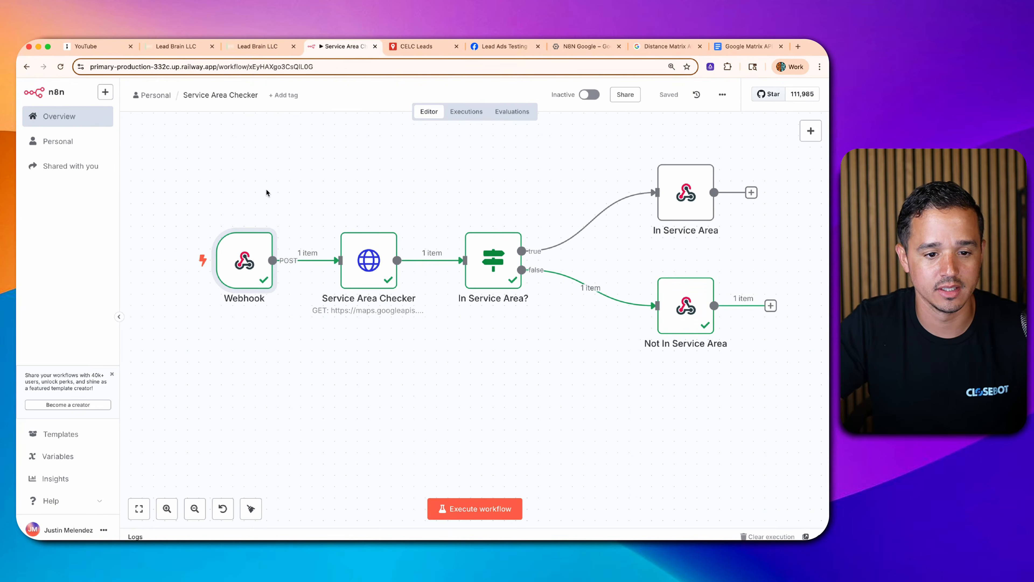
left_click(163, 260)
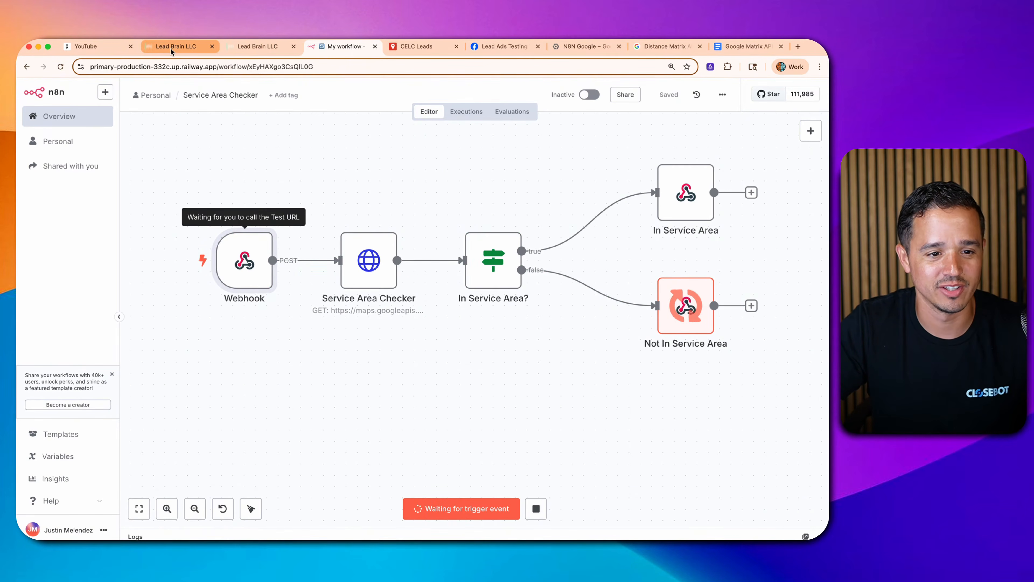
left_click(242, 51)
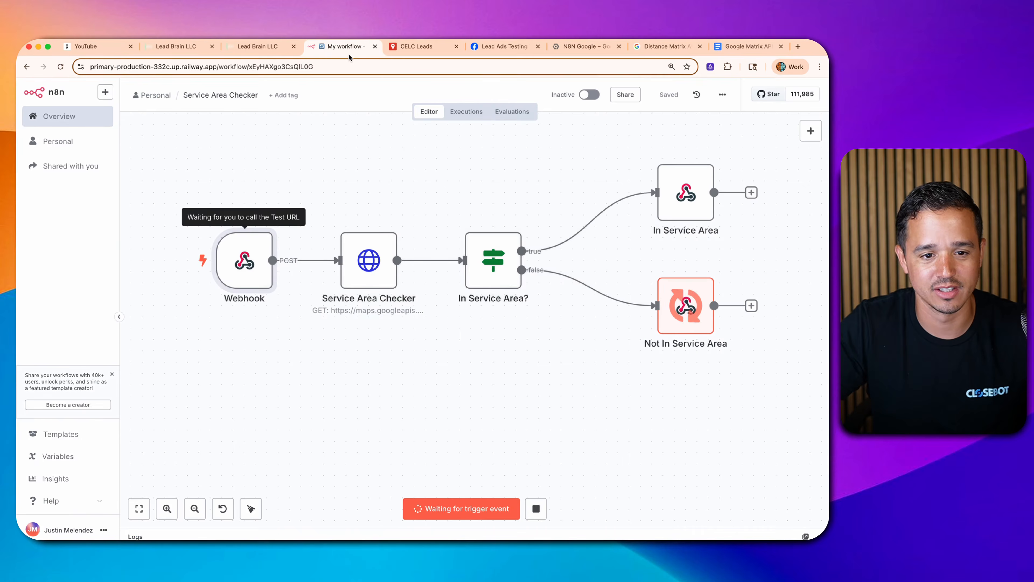
left_click(190, 48)
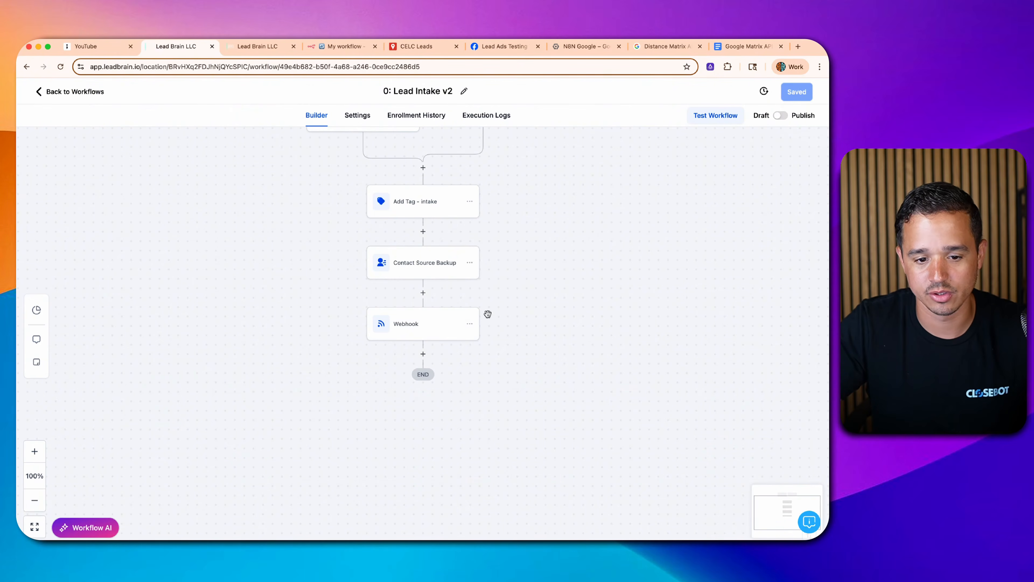
- Rerun the Lead Intake v2 test on the test contact while n8n is listening
left_click(715, 118)
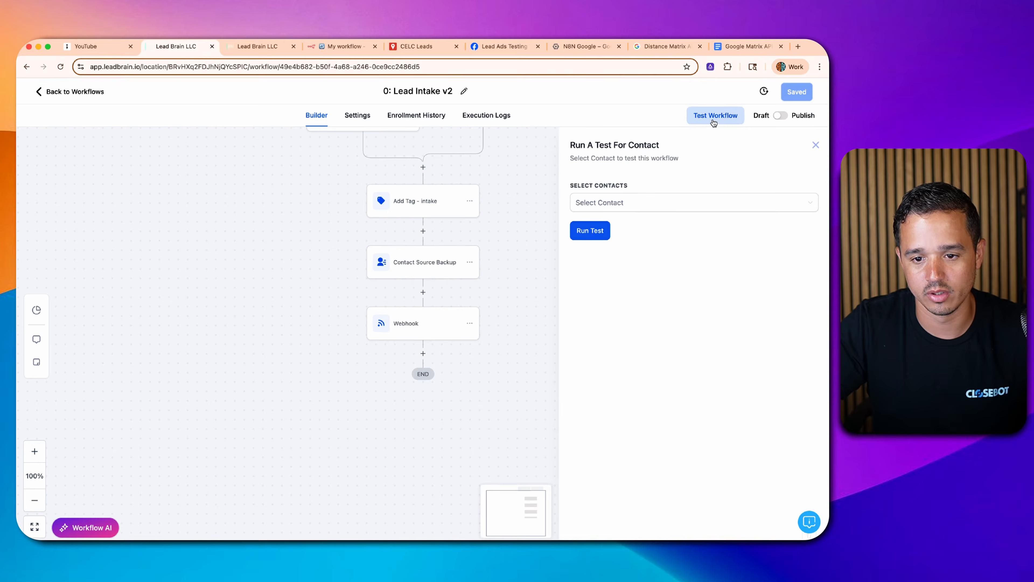
left_click(660, 205)
type("test")
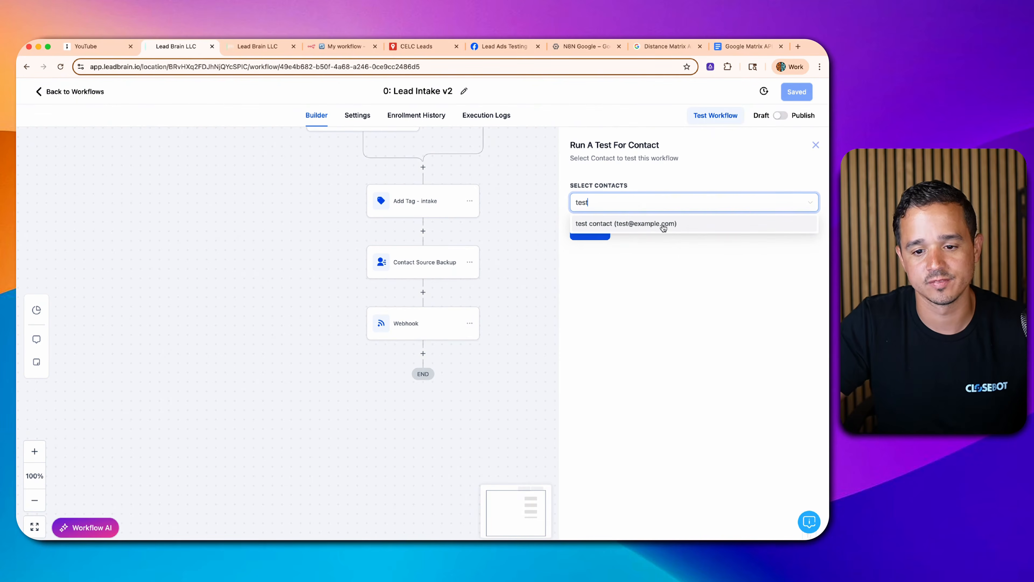
left_click(663, 227)
left_click(593, 231)
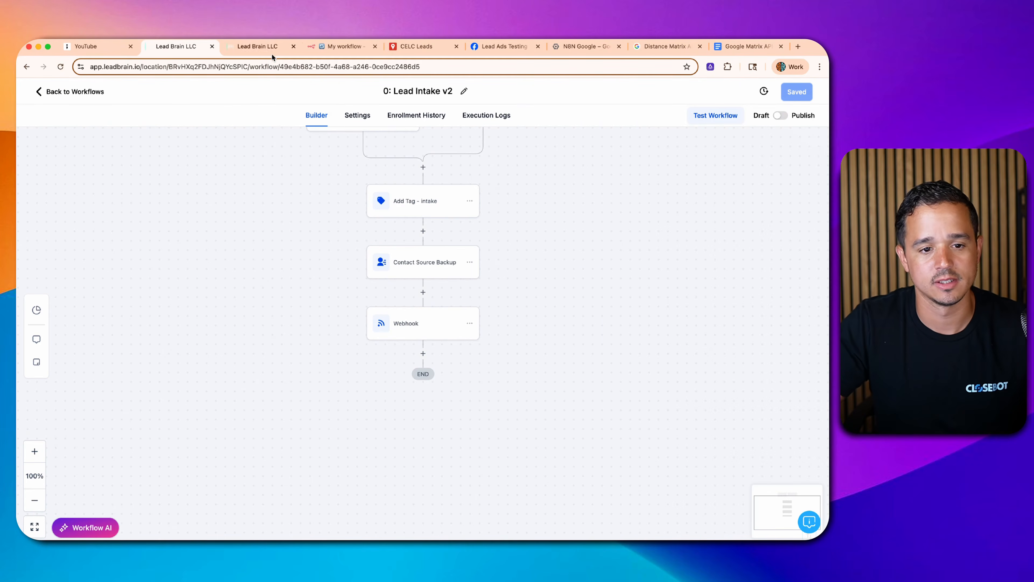
left_click(344, 46)
- Review the test contact fields in the Webhook node's output schema, then return to the canvas
double_click(257, 267)
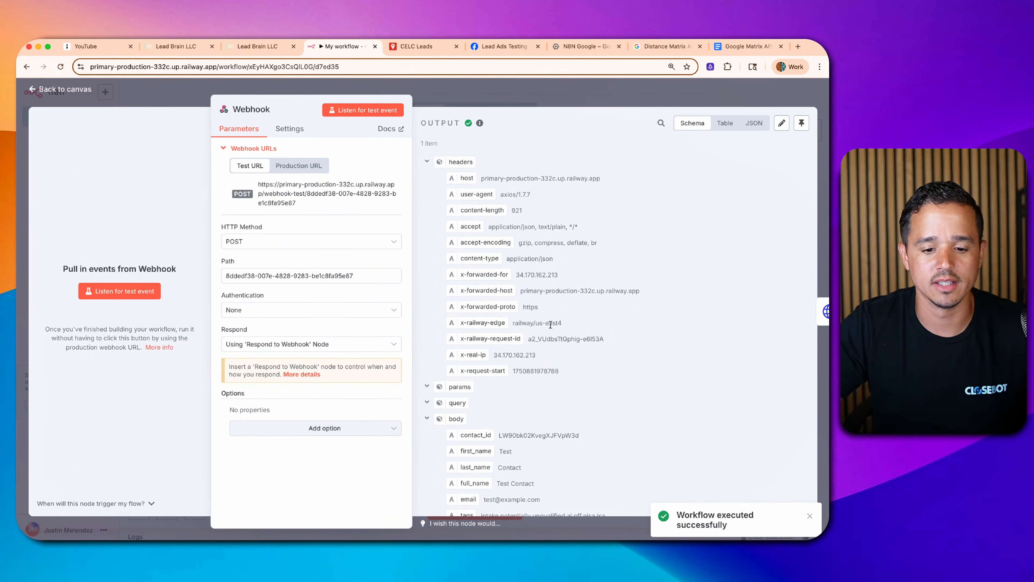
scroll(511, 337, "down", 5)
scroll(502, 312, "down", 2)
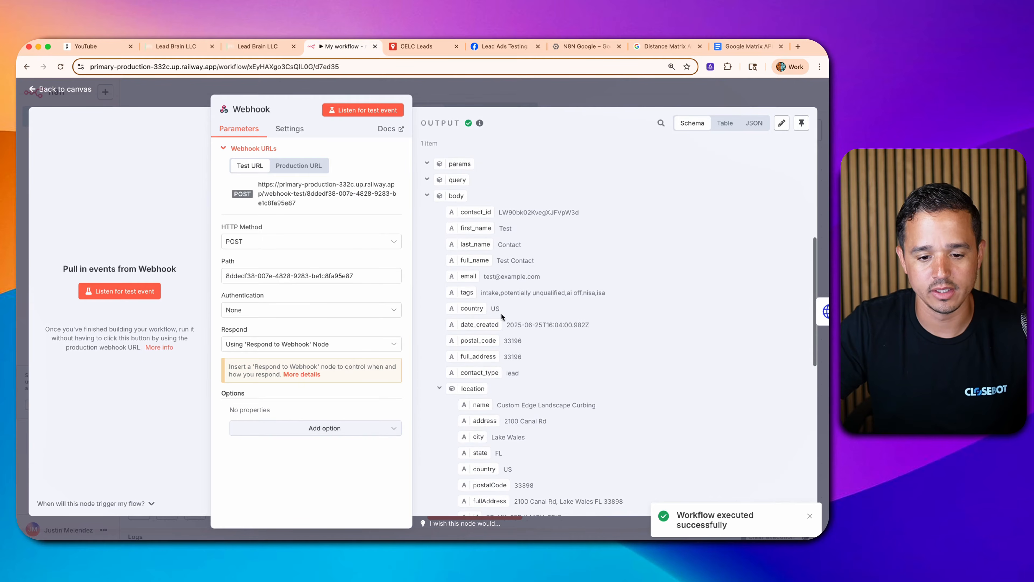
scroll(513, 312, "down", 6)
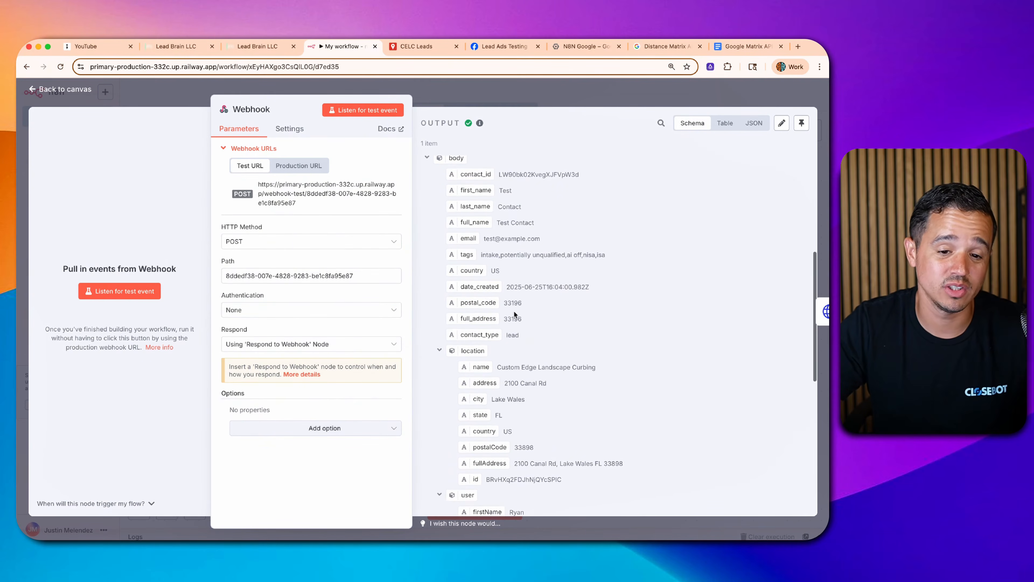
scroll(514, 313, "down", 4)
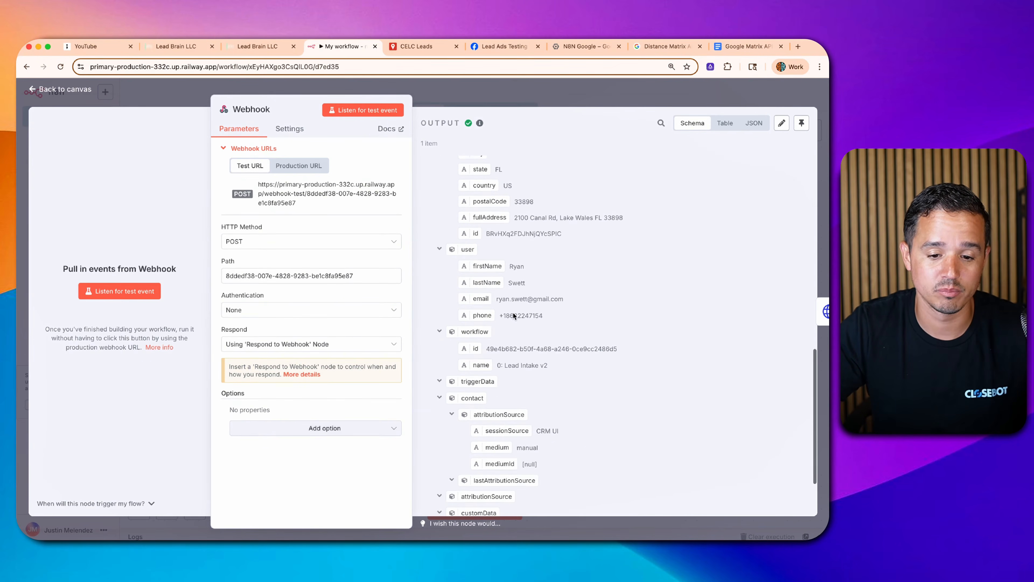
scroll(501, 308, "up", 10)
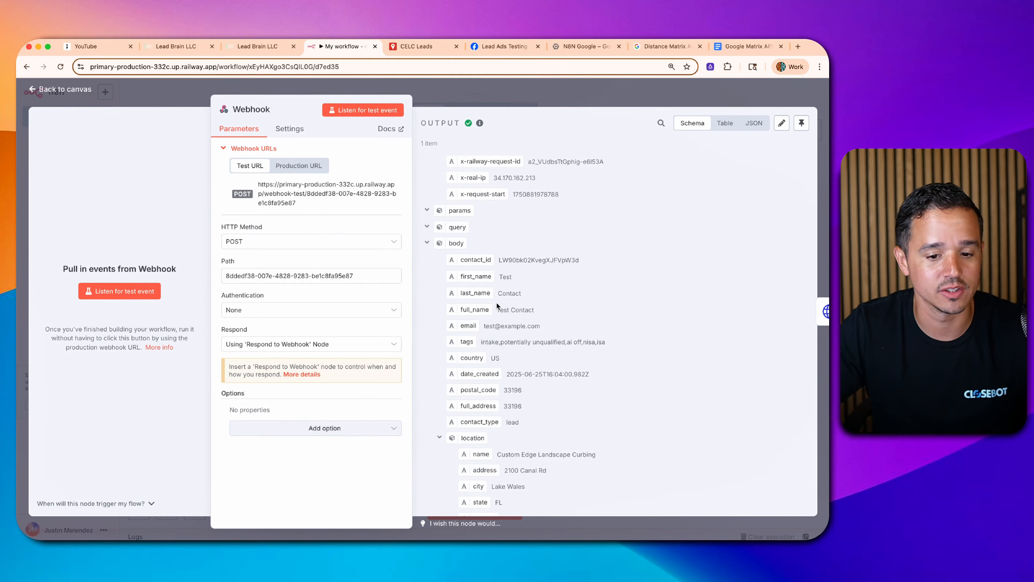
left_click(451, 88)
- Pin the Webhook node's test data
mouse_move(322, 265)
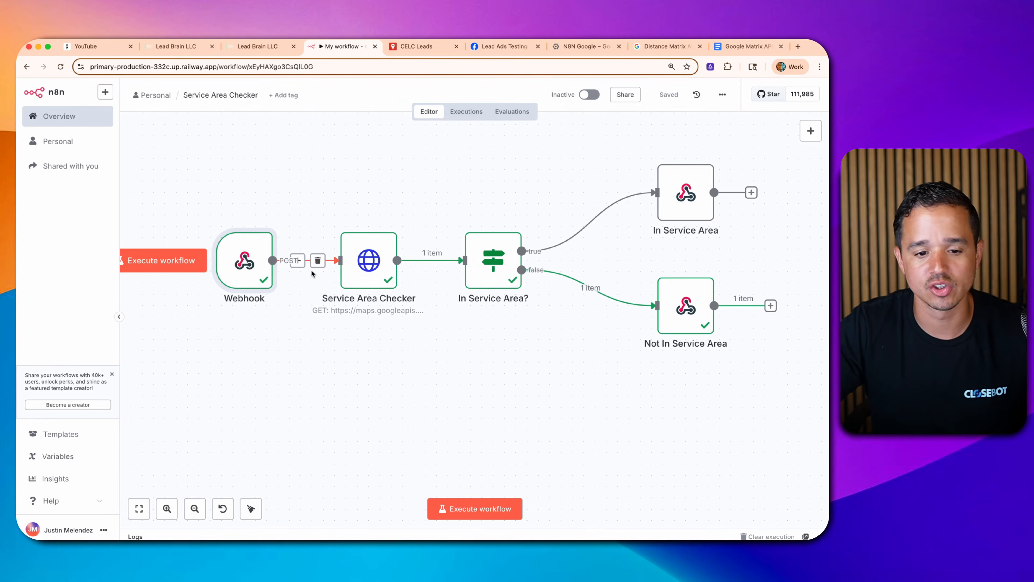
mouse_move(249, 267)
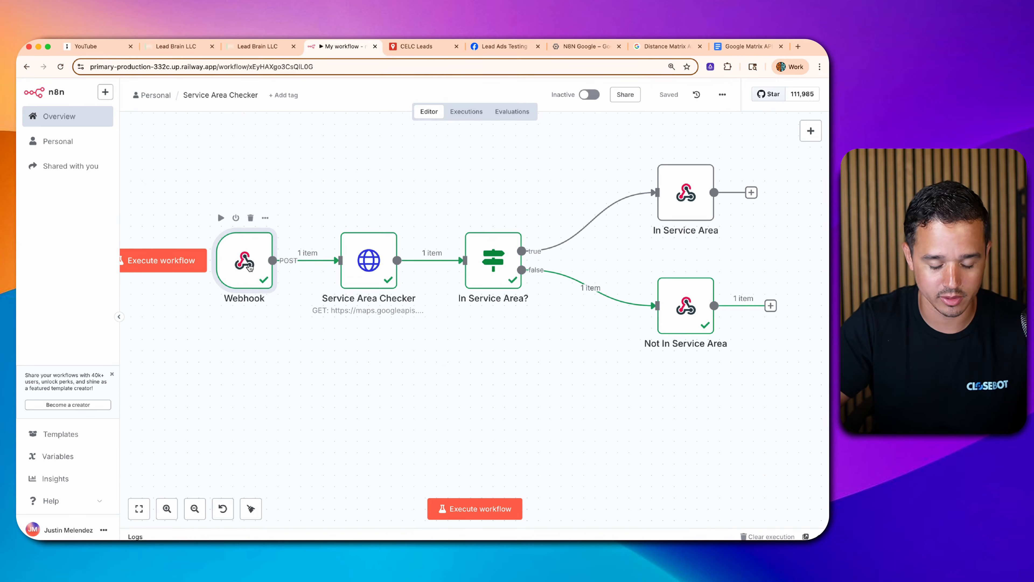
key("p")
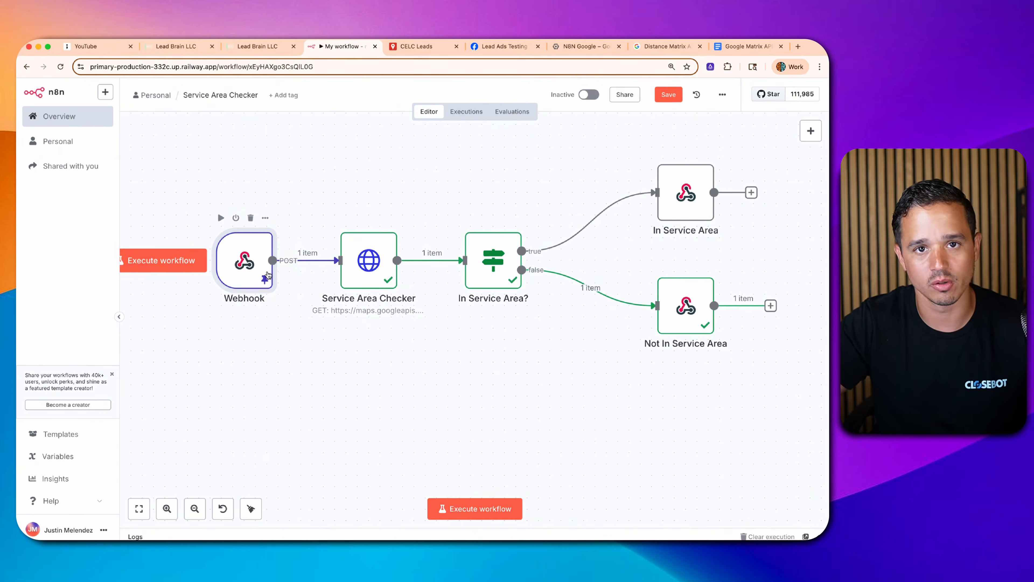
- Inspect the Service Area Checker's Distance Matrix request URL, then go to the Google Cloud console
double_click(376, 271)
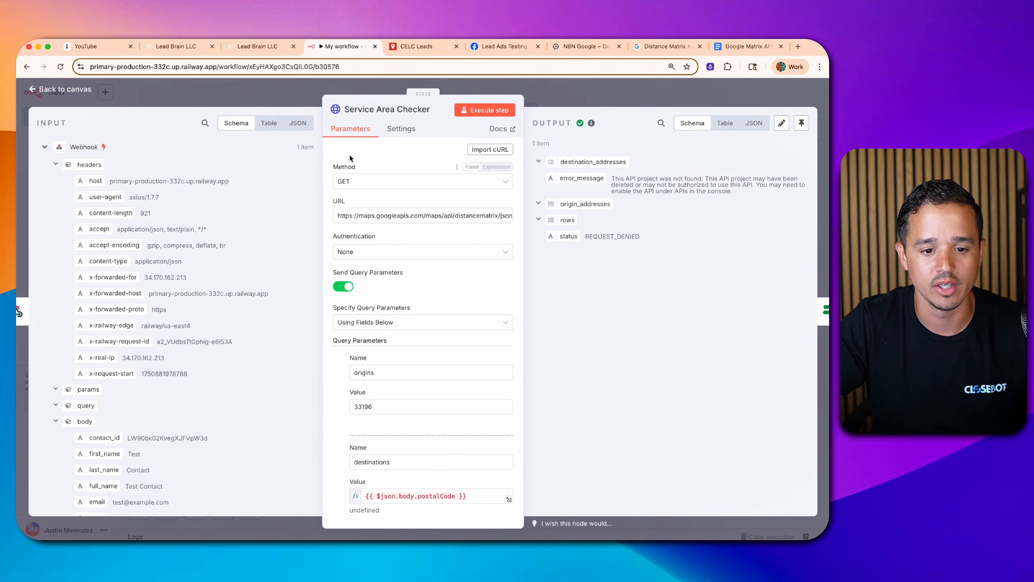
scroll(399, 187, "down", 1)
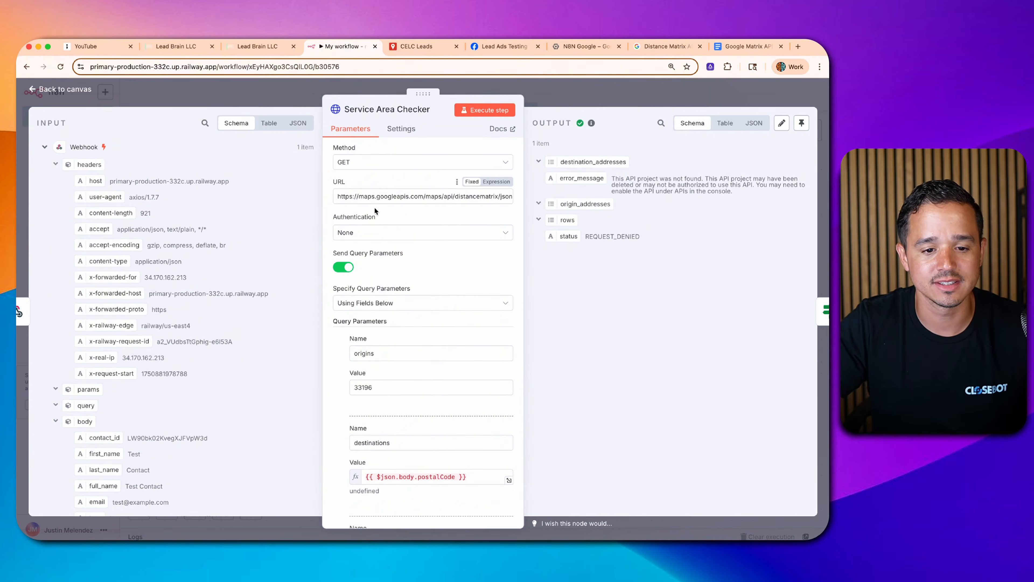
double_click(366, 197)
left_click_drag(365, 197, 395, 62)
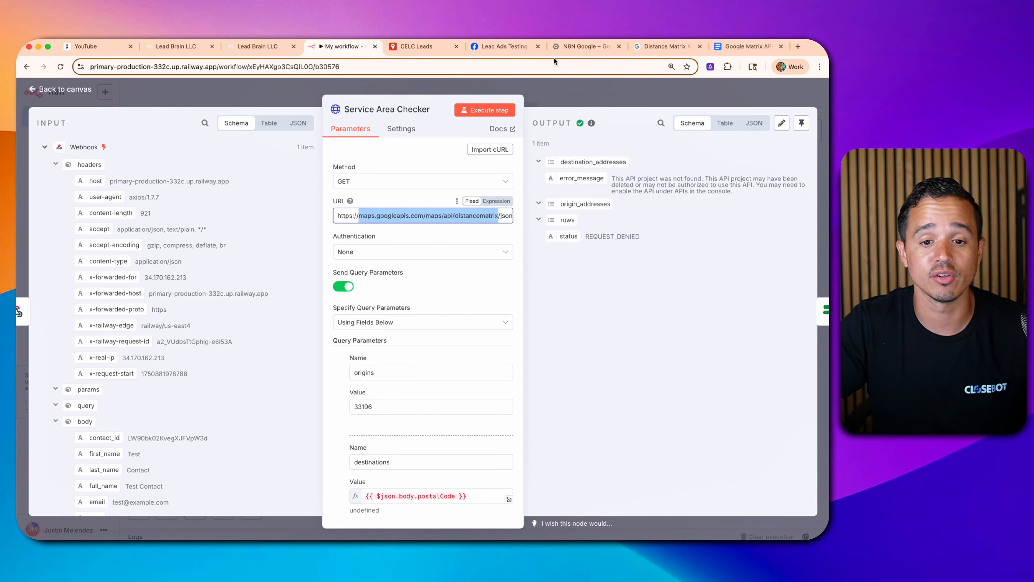
left_click(561, 51)
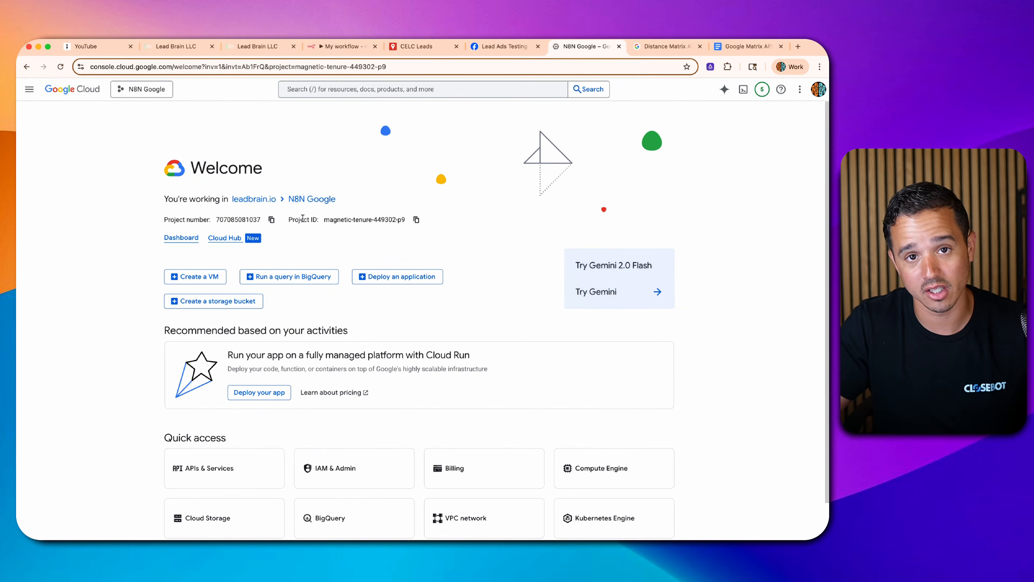
- Search the N8N Google project for 'distance matrix' and open the Distance Matrix API page
left_click(142, 90)
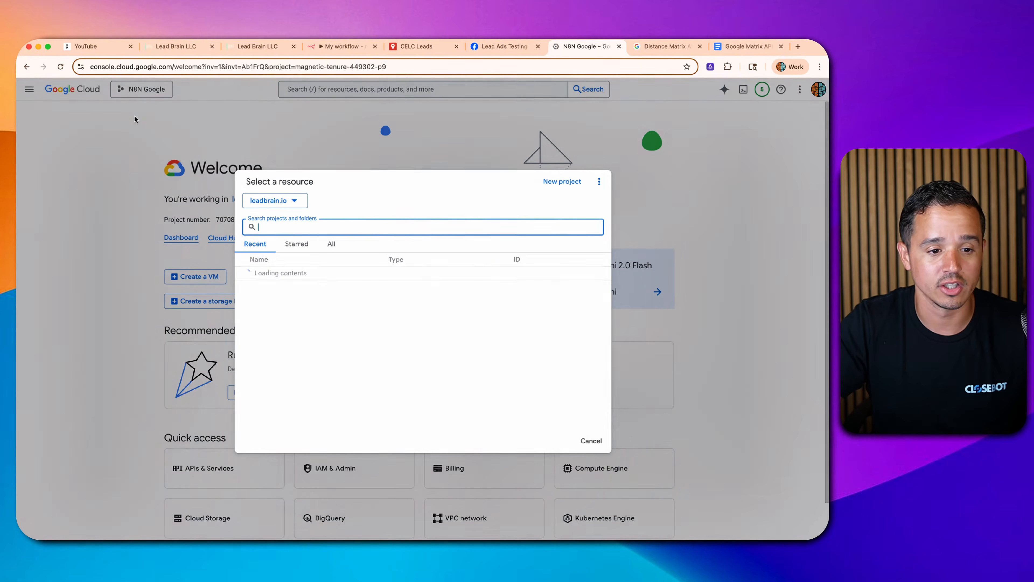
left_click(402, 132)
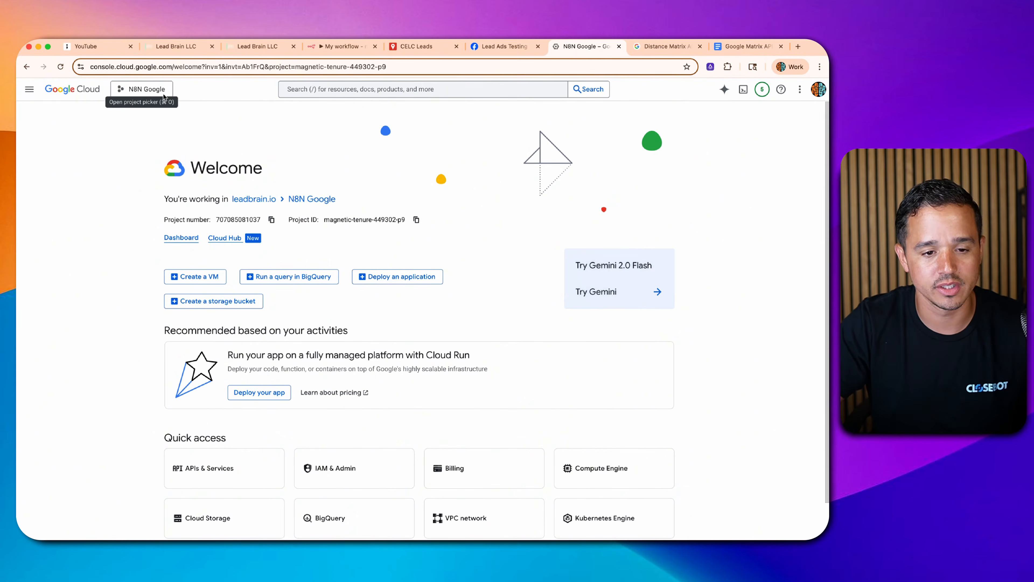
left_click(313, 89)
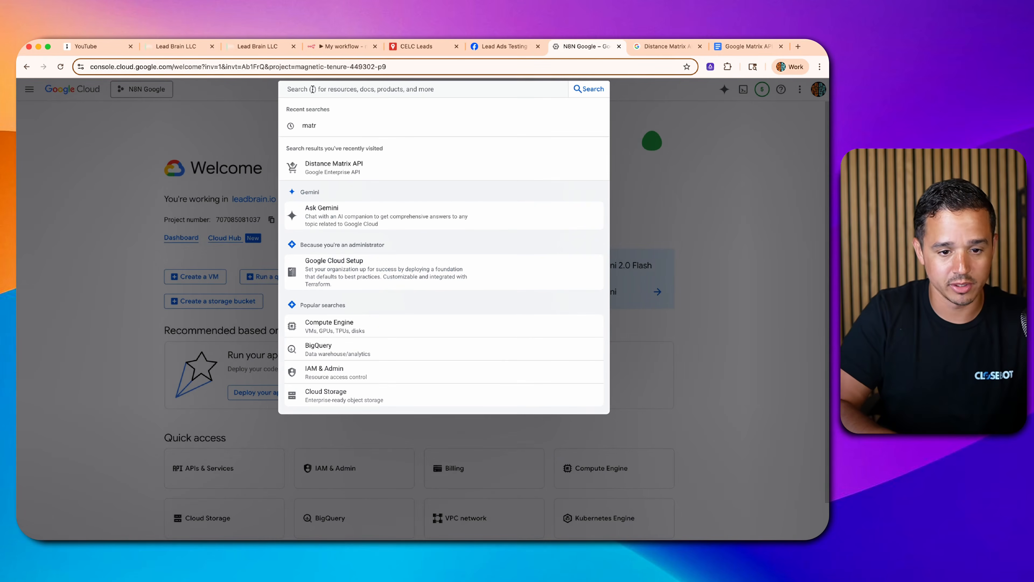
type("distance ma")
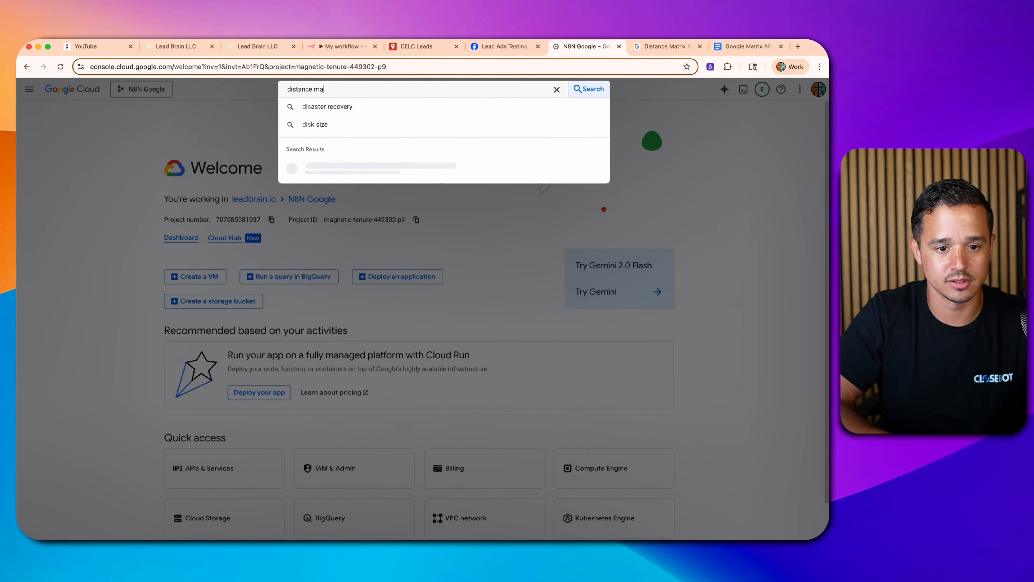
type("teri")
key("BackSpace")
key("BackSpace")
key("BackSpace")
type("ri")
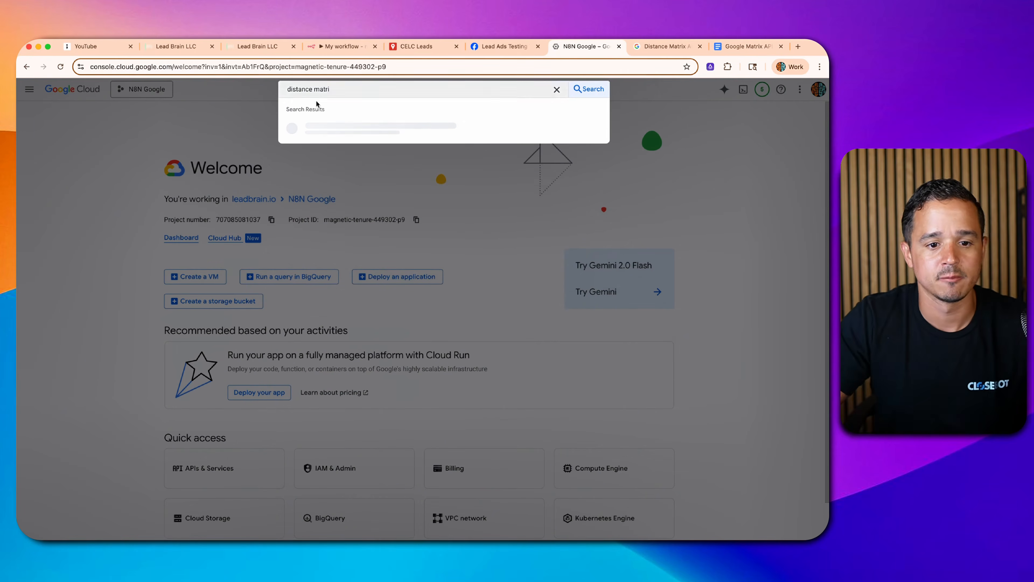
left_click(348, 133)
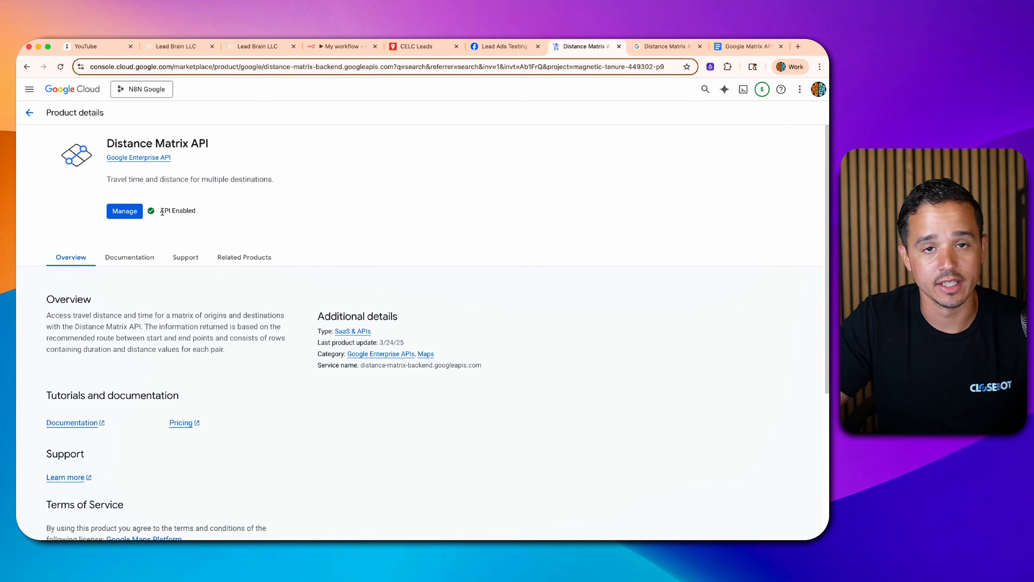
- Generate a Maps Platform API key for the Distance Matrix API, copy it, and skip restricting it
left_click(124, 210)
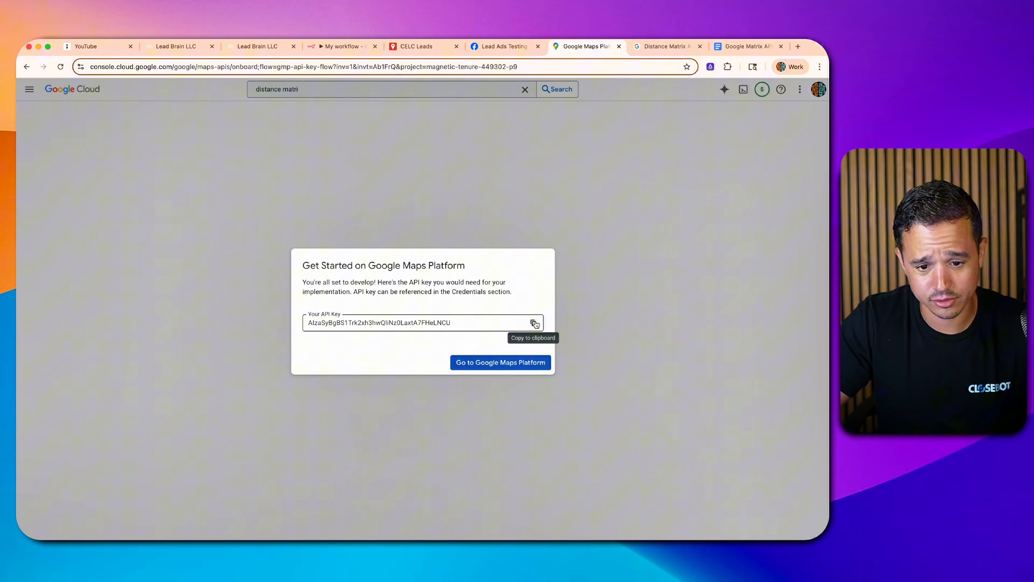
left_click(534, 323)
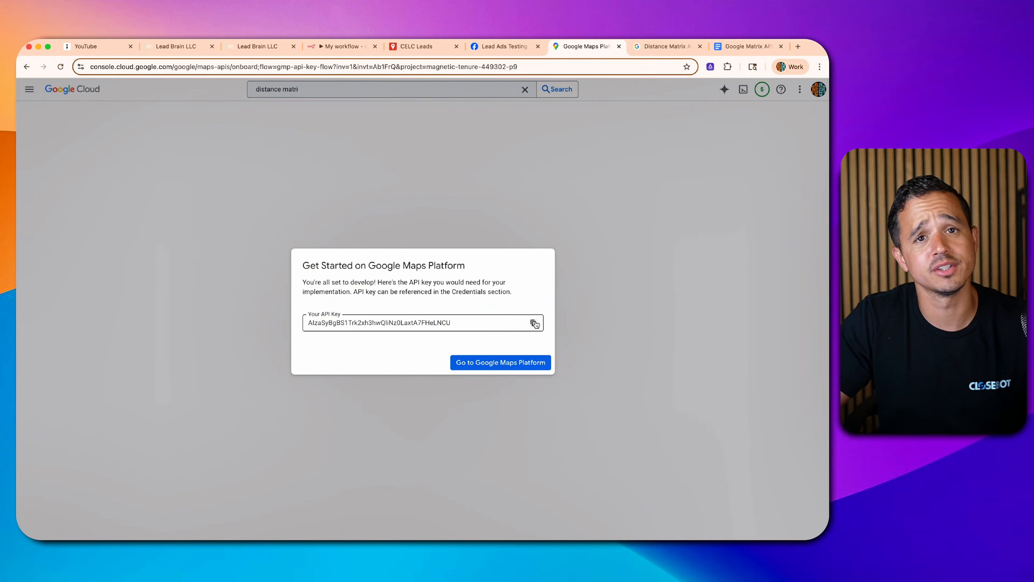
key("super+Tab")
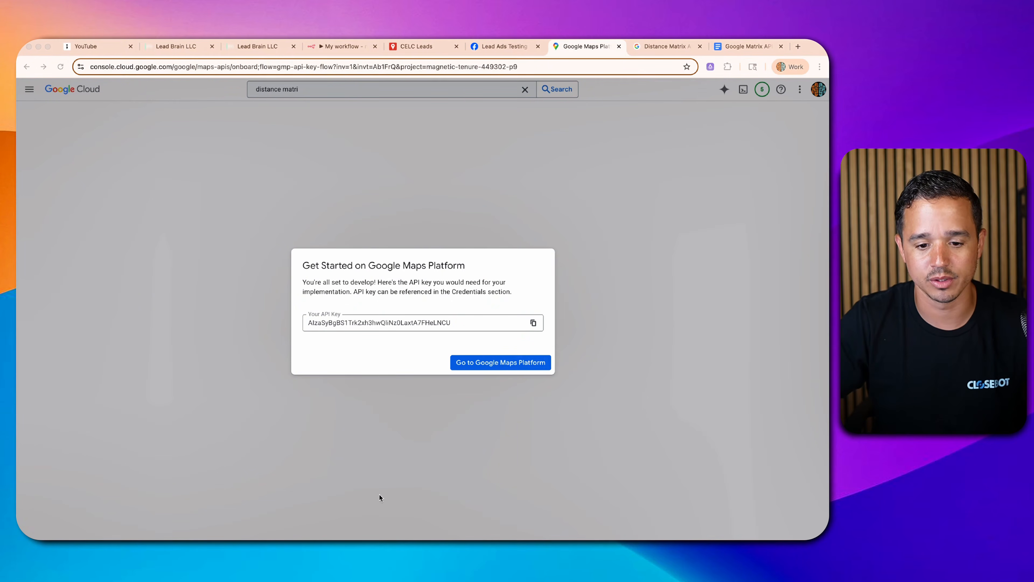
left_click(512, 362)
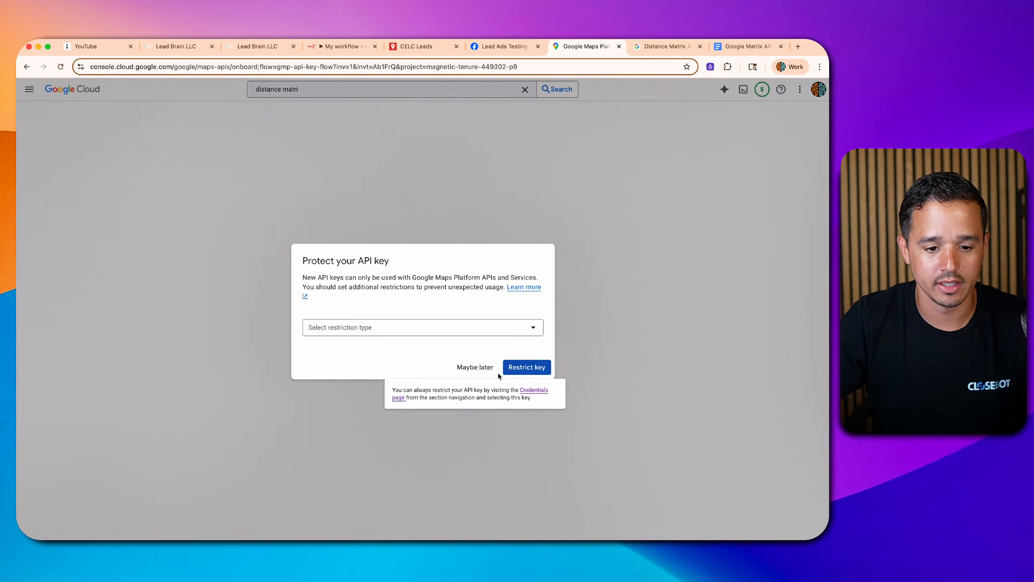
left_click(453, 369)
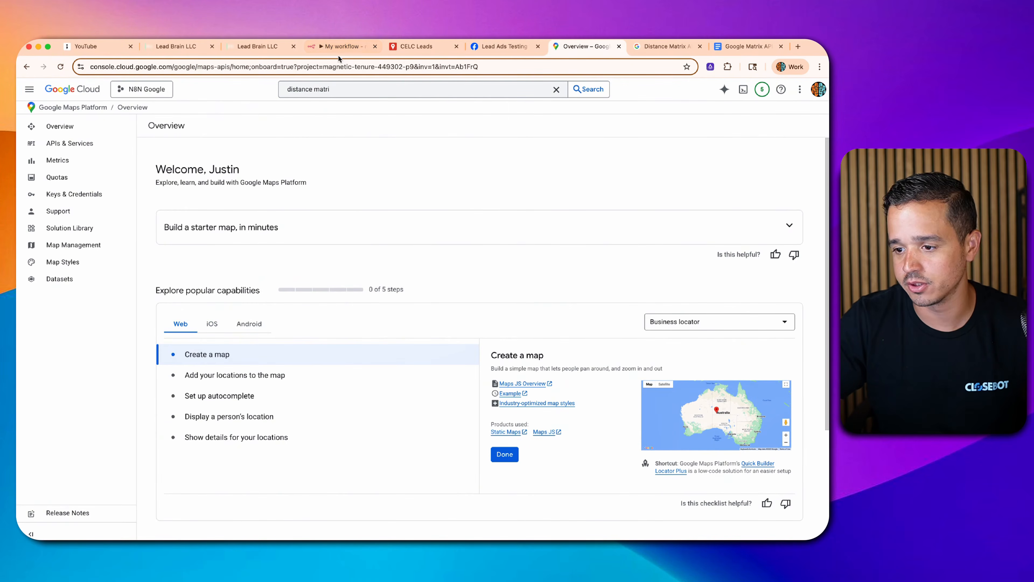
- Paste the new API key over the old key query value in the Service Area Checker
left_click(341, 47)
scroll(407, 326, "down", 6)
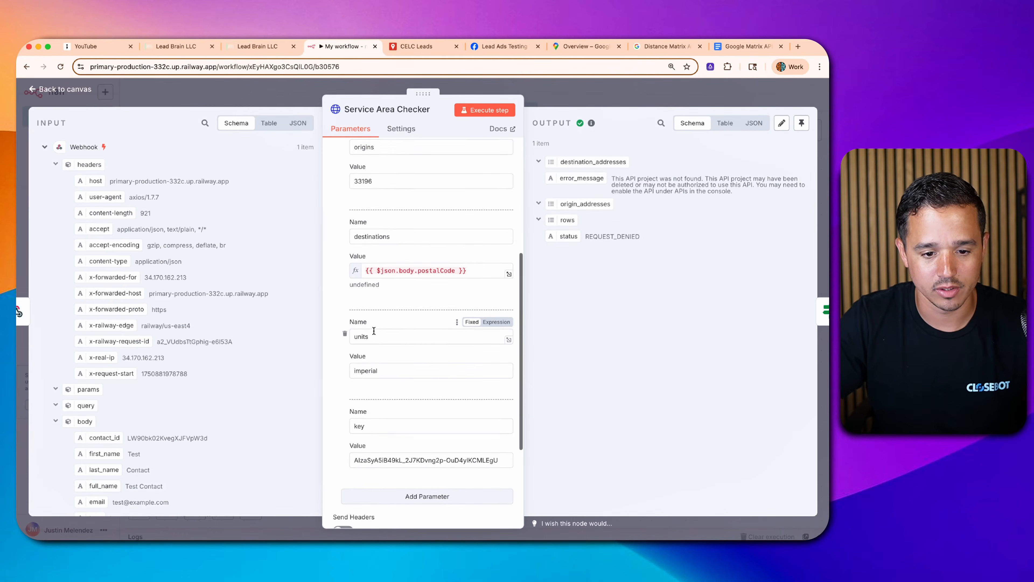
double_click(364, 428)
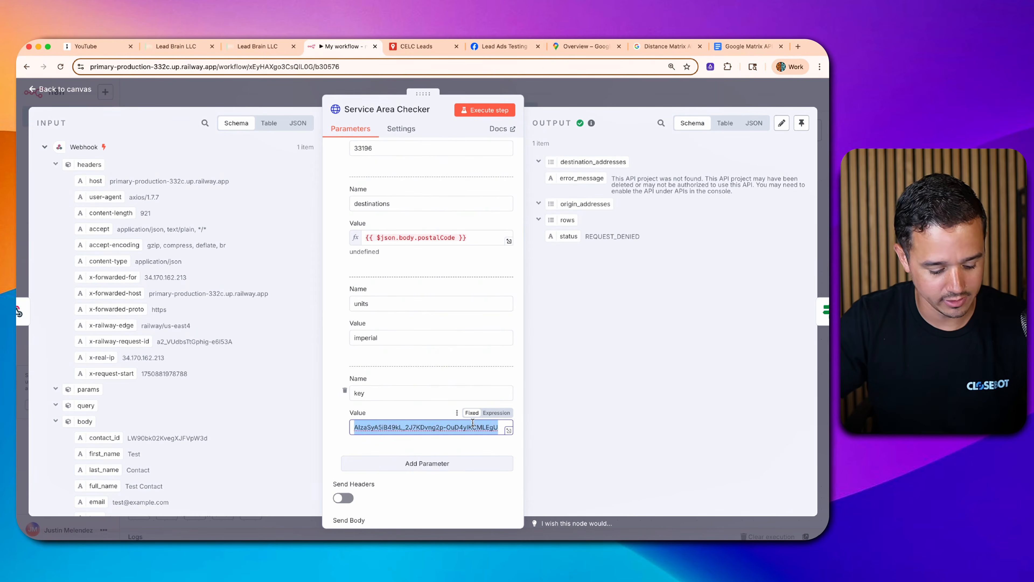
key("super+v")
scroll(423, 373, "up", 3)
scroll(423, 370, "up", 4)
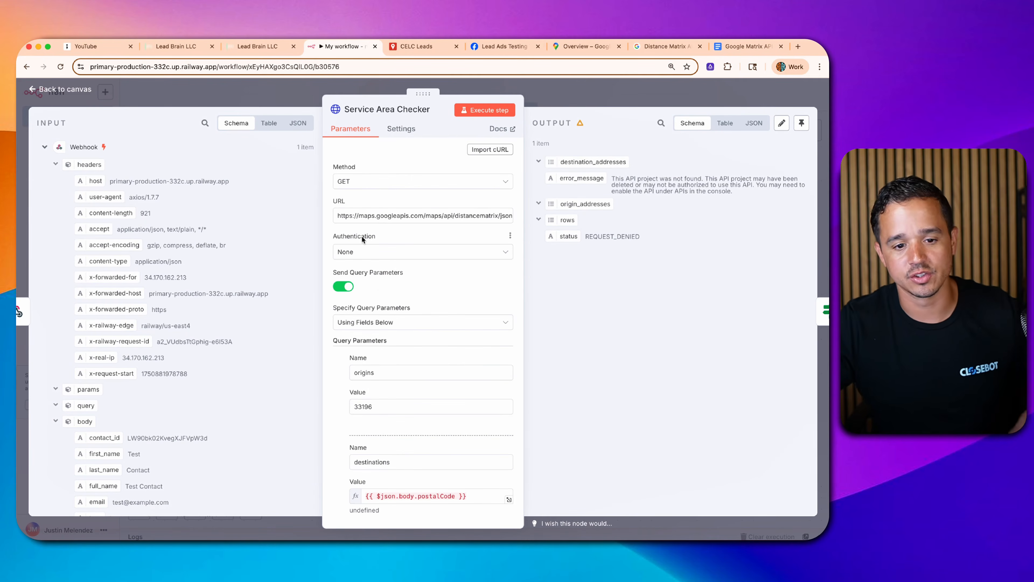
triple_click(364, 219)
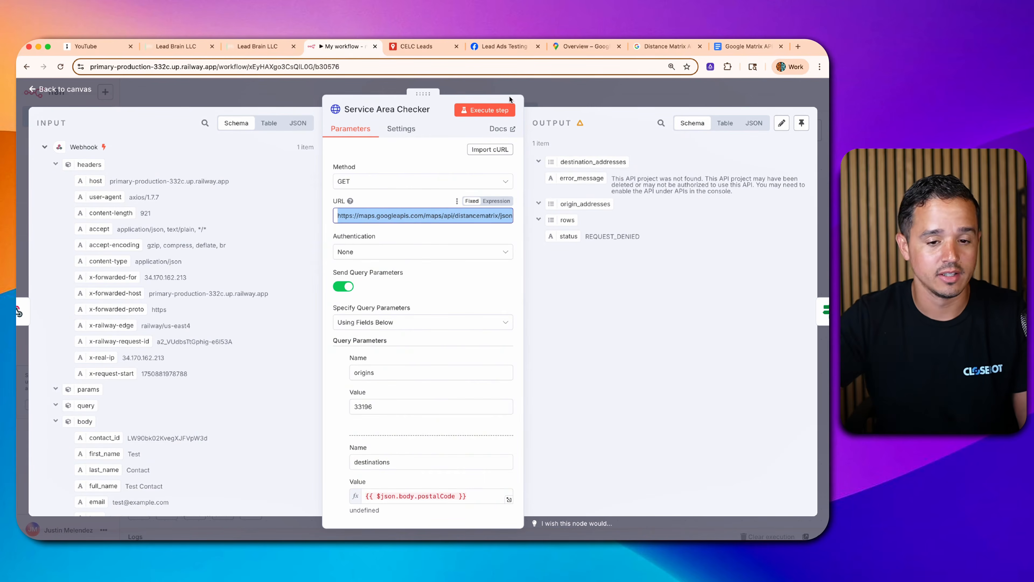
- Scroll through the Distance Matrix request and response docs, then return to the Service Area Checker
left_click(647, 47)
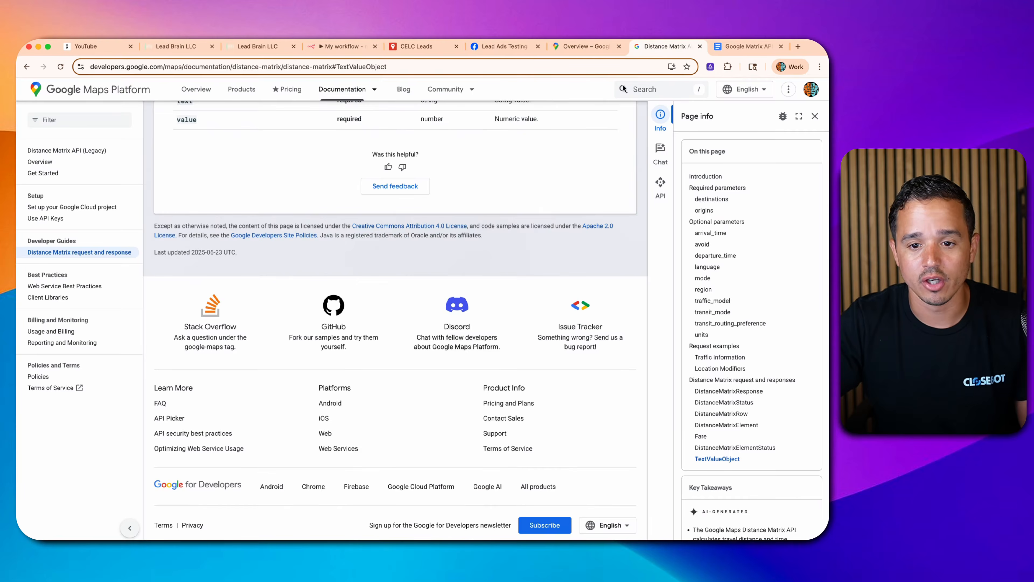
scroll(352, 222, "up", 15)
scroll(334, 211, "up", 10)
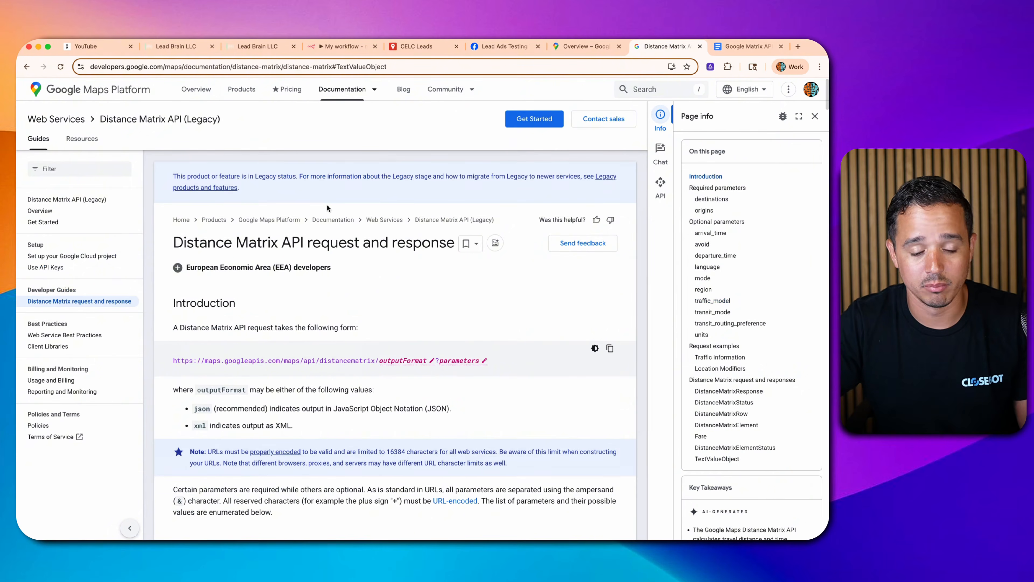
scroll(328, 228, "down", 15)
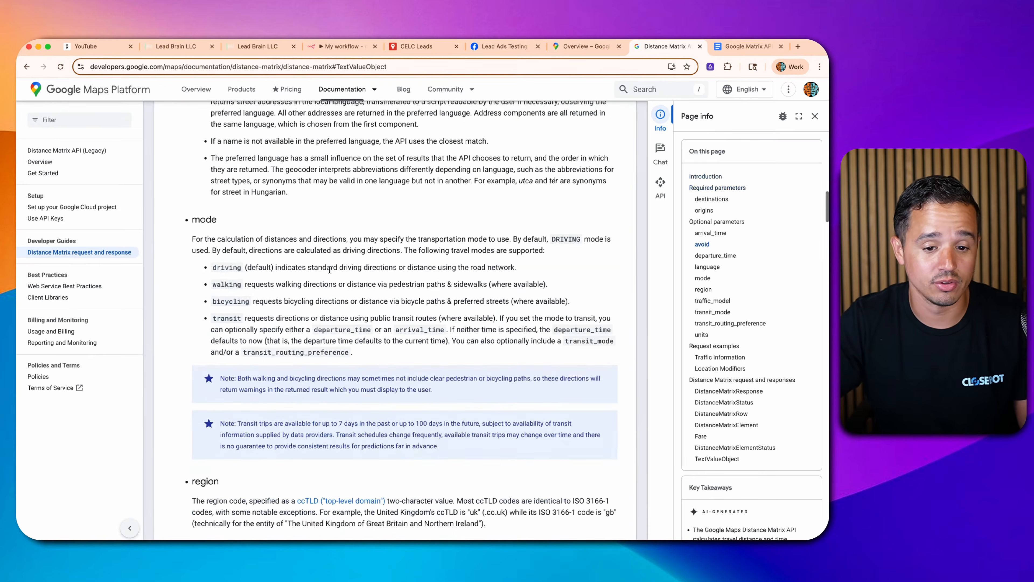
scroll(329, 274, "up", 10)
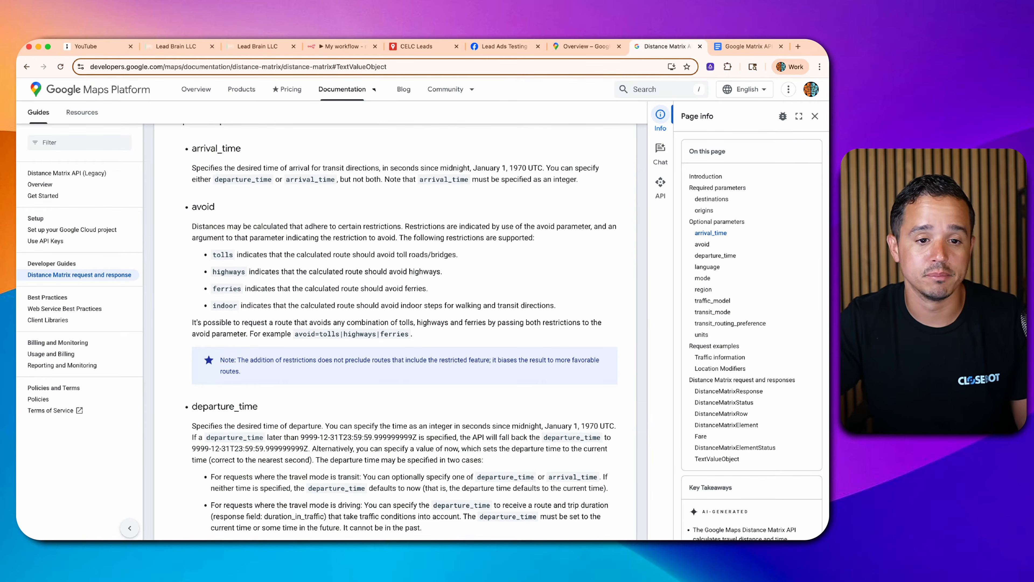
left_click(343, 45)
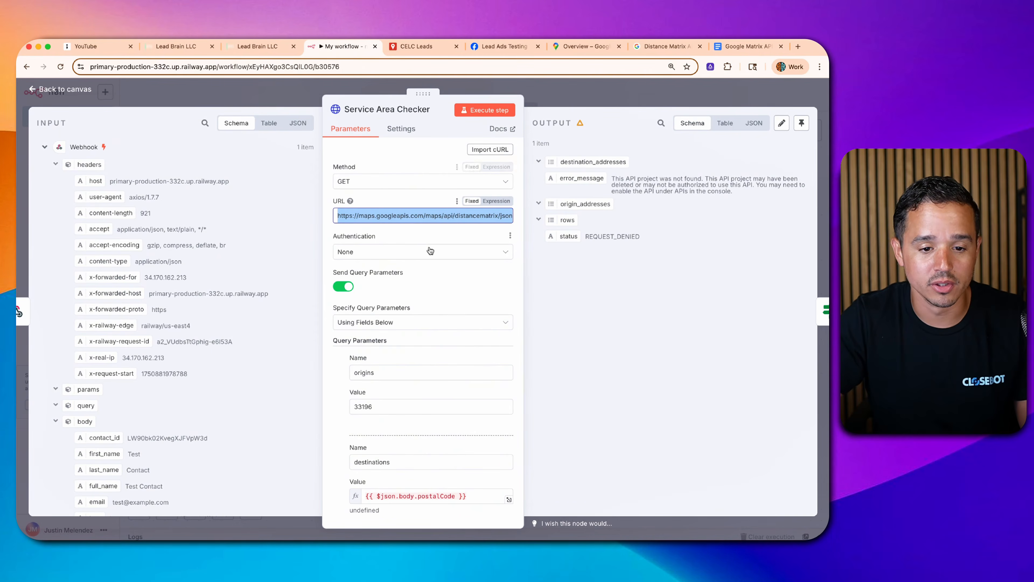
- Check origins is 33196, then empty the broken postalCode expression in the destinations value
scroll(385, 324, "down", 4)
double_click(365, 293)
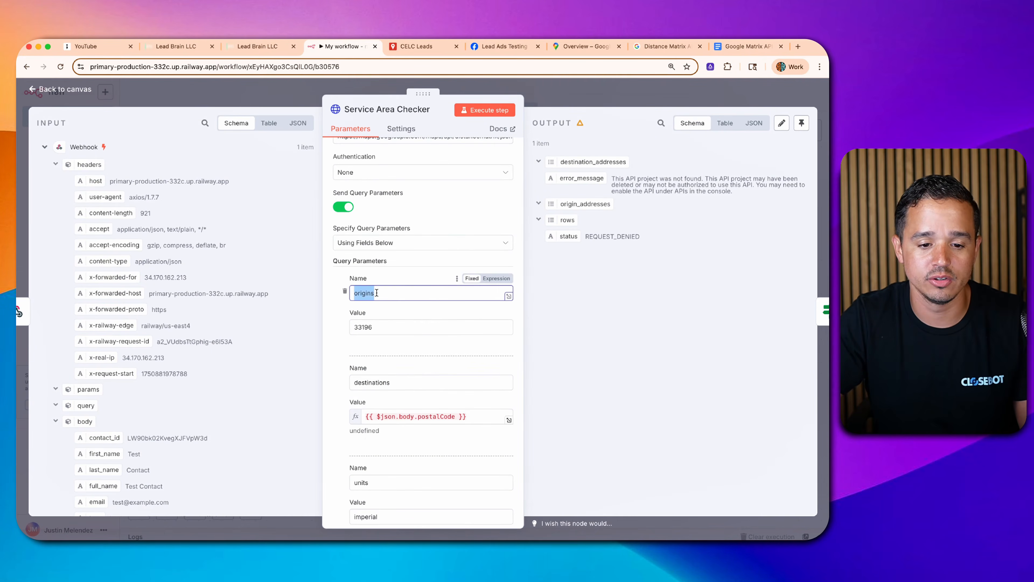
double_click(419, 331)
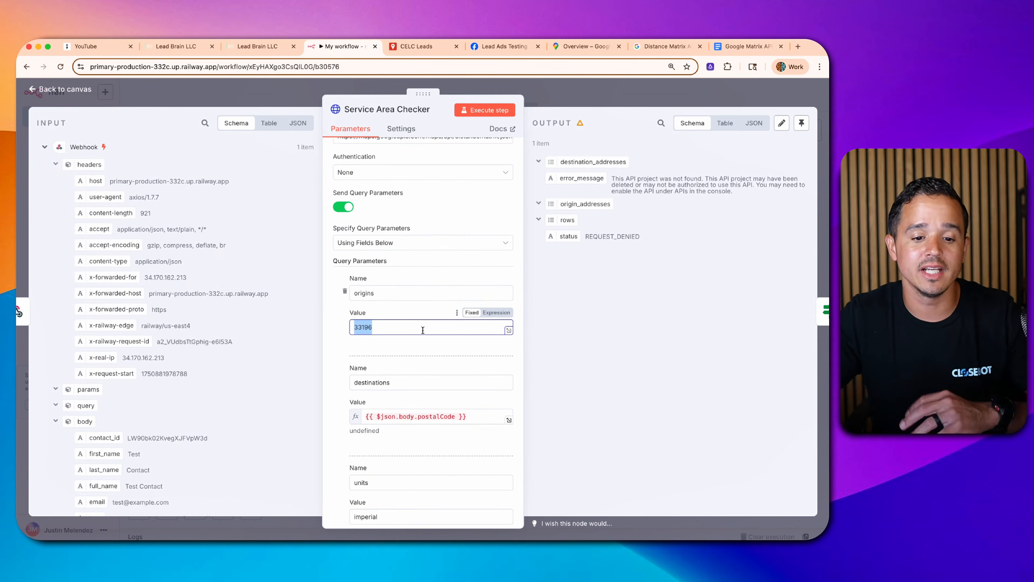
left_click(439, 417)
key("super+a")
key("BackSpace")
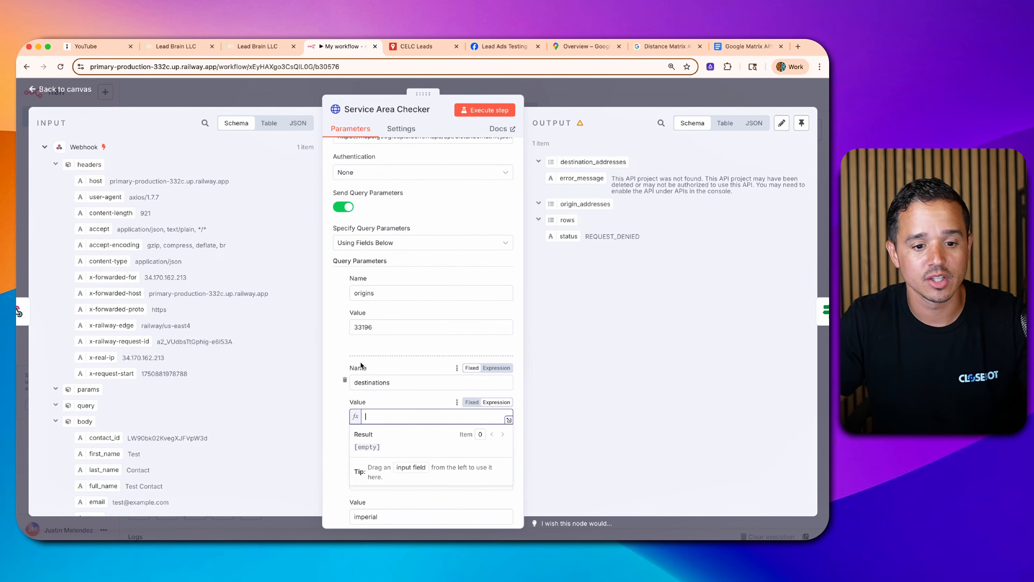
scroll(364, 367, "down", 2)
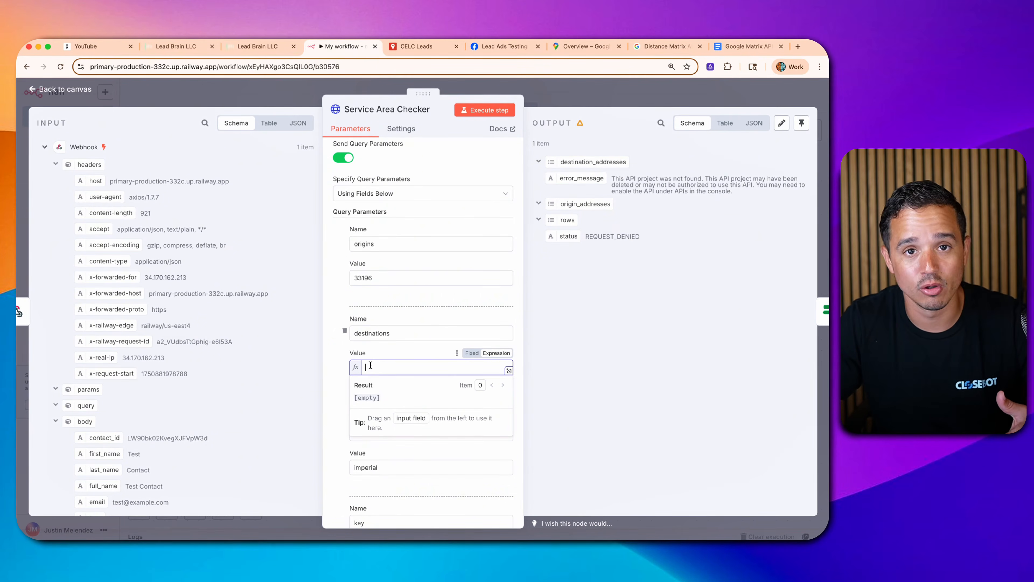
scroll(183, 377, "down", 6)
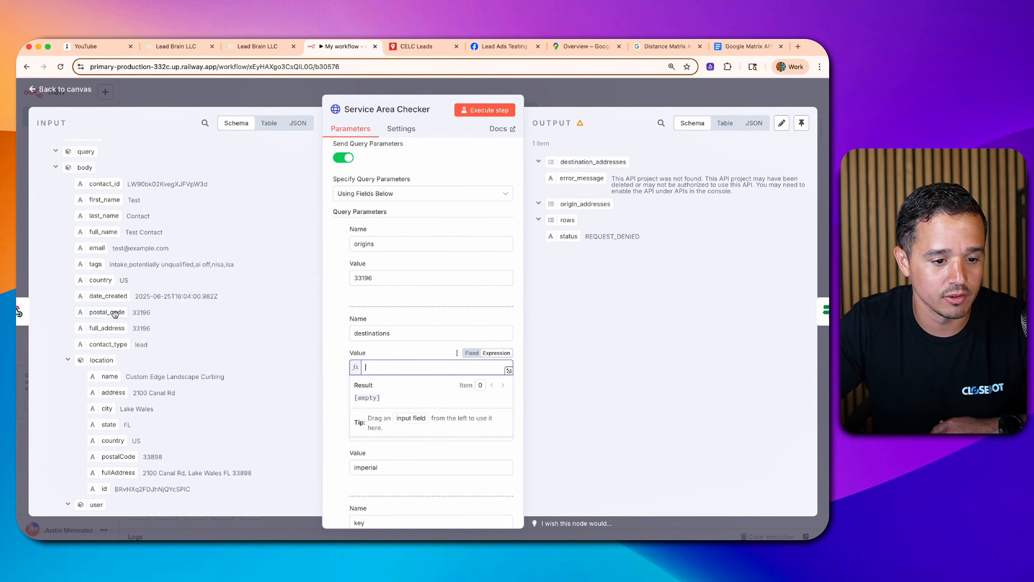
- Set destinations to {{ $json.body.postal_code }}, which resolves to 33196
left_click_drag(113, 313, 393, 374)
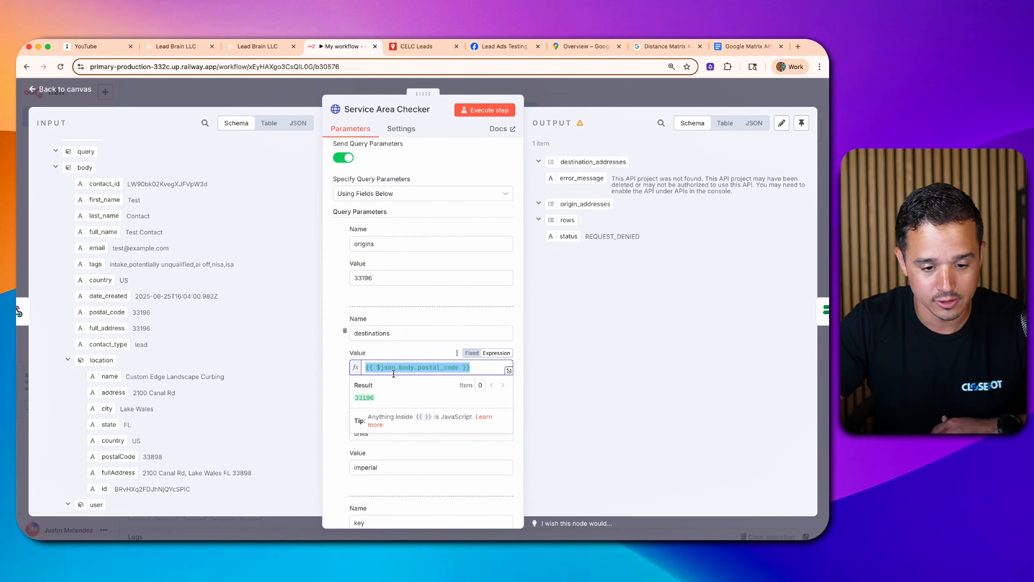
left_click(383, 352)
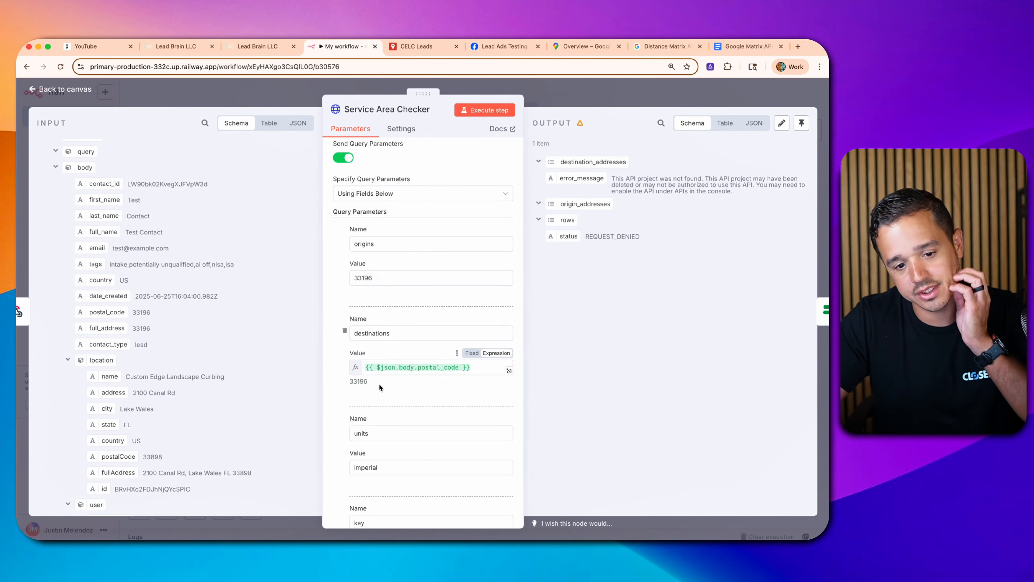
double_click(358, 382)
- Change the origins value to 33186 and confirm units is imperial
double_click(368, 278)
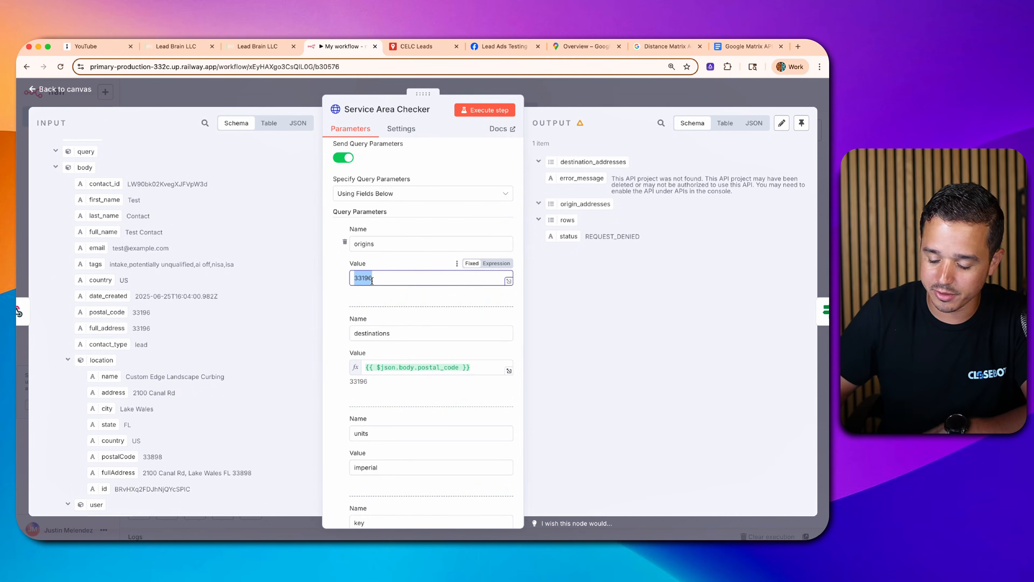
type("33186")
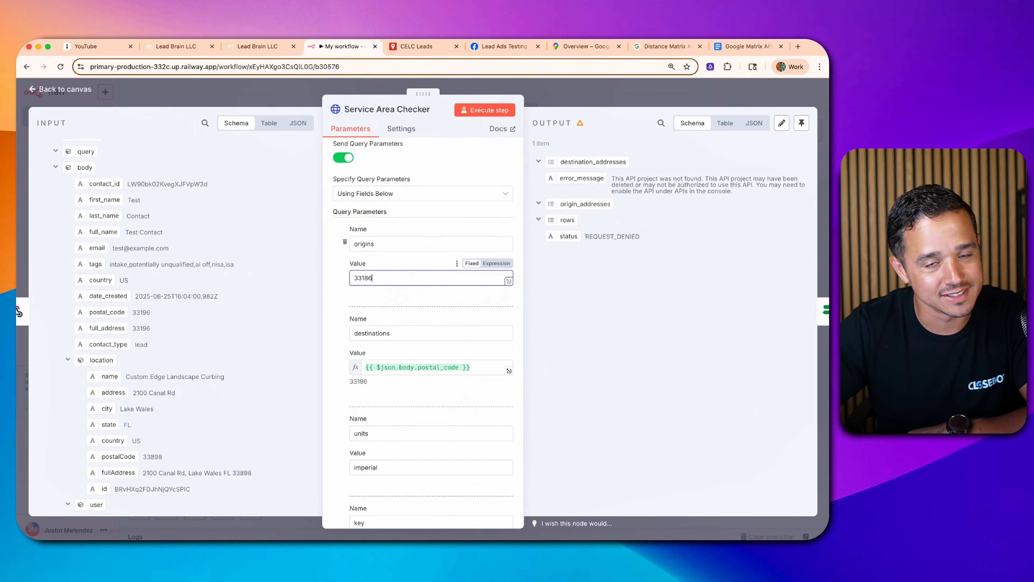
left_click(383, 391)
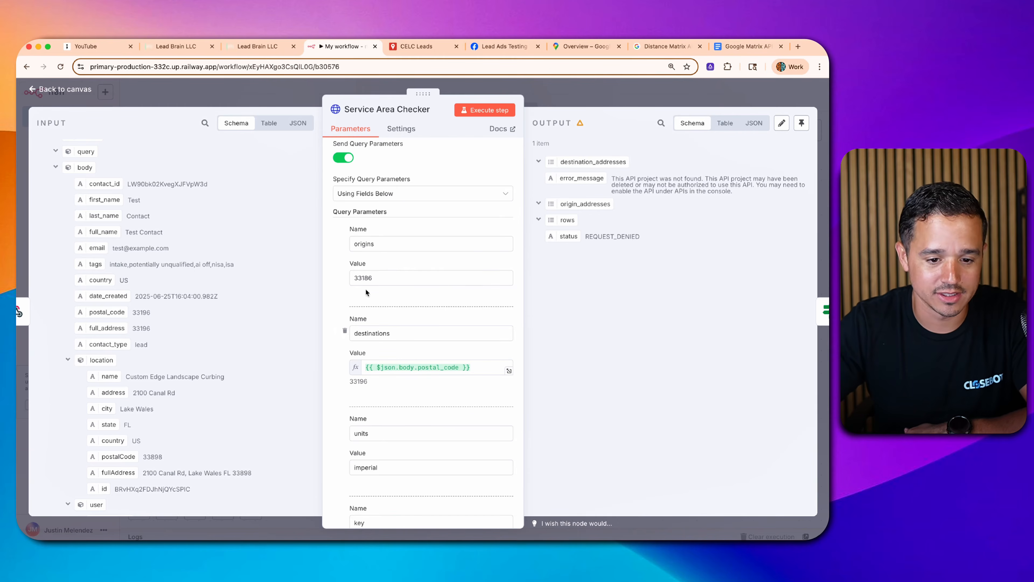
scroll(382, 407, "down", 2)
scroll(387, 270, "down", 1)
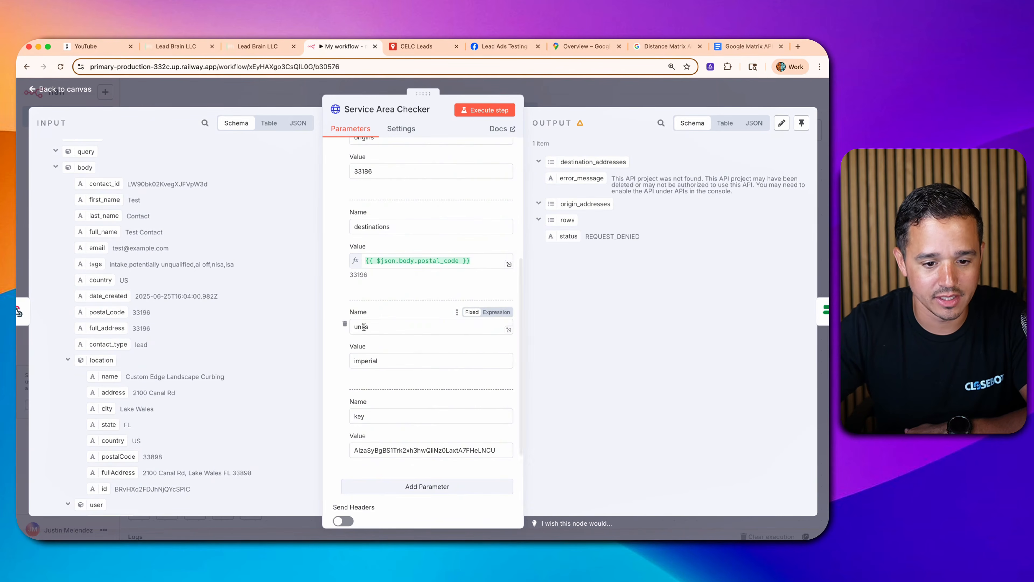
double_click(381, 361)
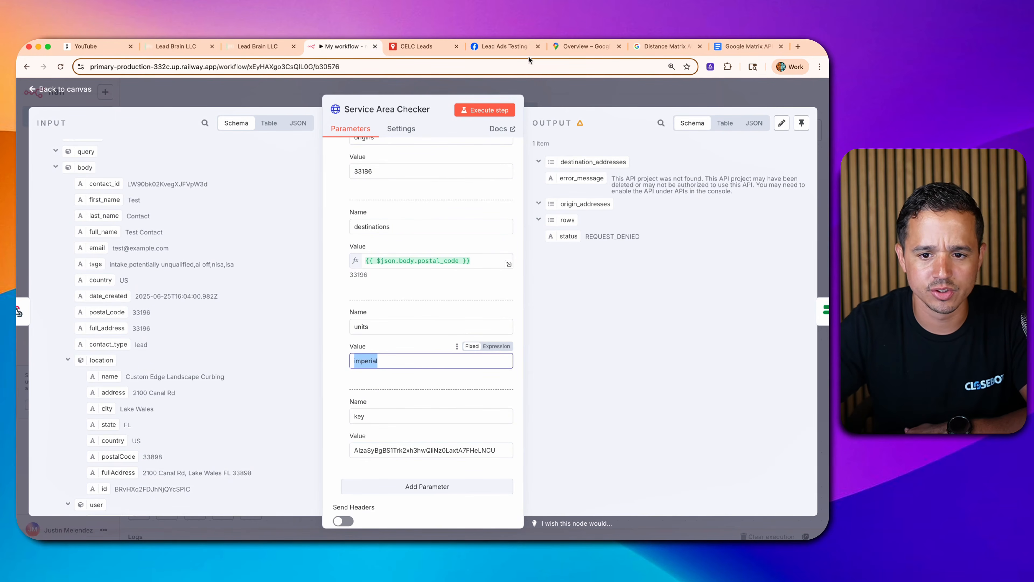
- Review the Distance Matrix docs, then glance at the Lead Intake v2 workflow and contact details
left_click(665, 46)
scroll(387, 262, "down", 5)
scroll(386, 262, "down", 3)
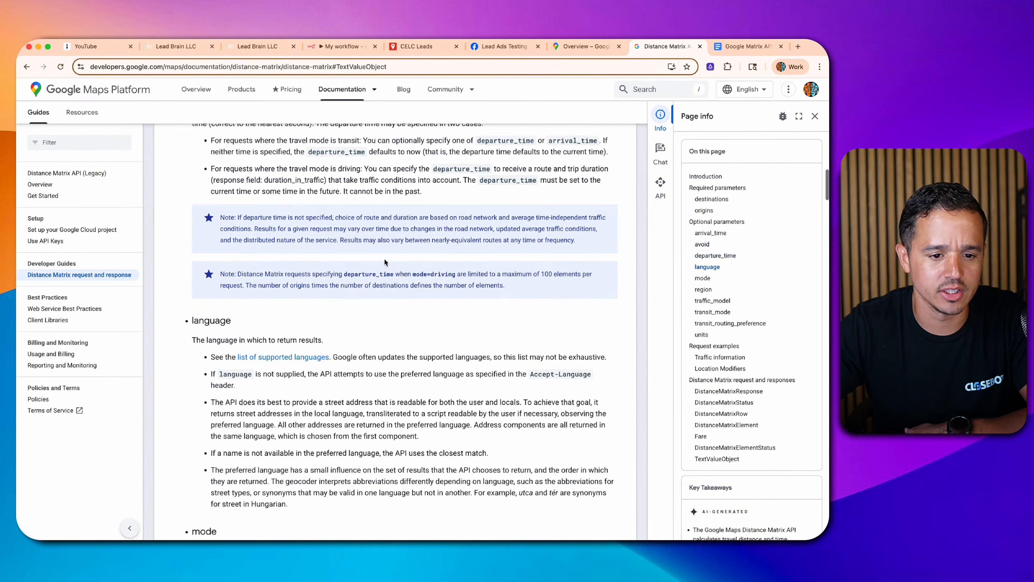
scroll(385, 258, "up", 10)
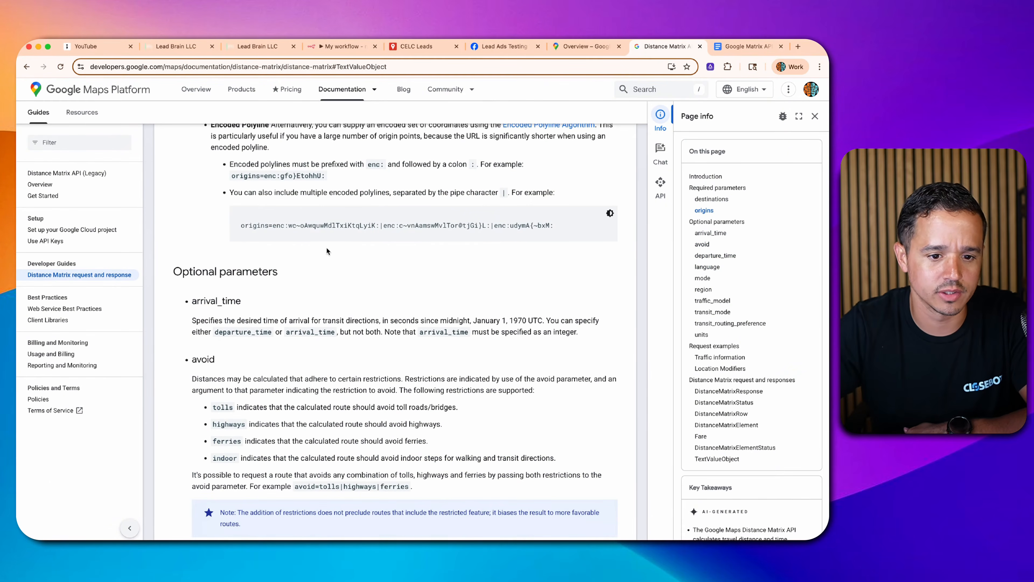
scroll(289, 122, "up", 2)
left_click(176, 46)
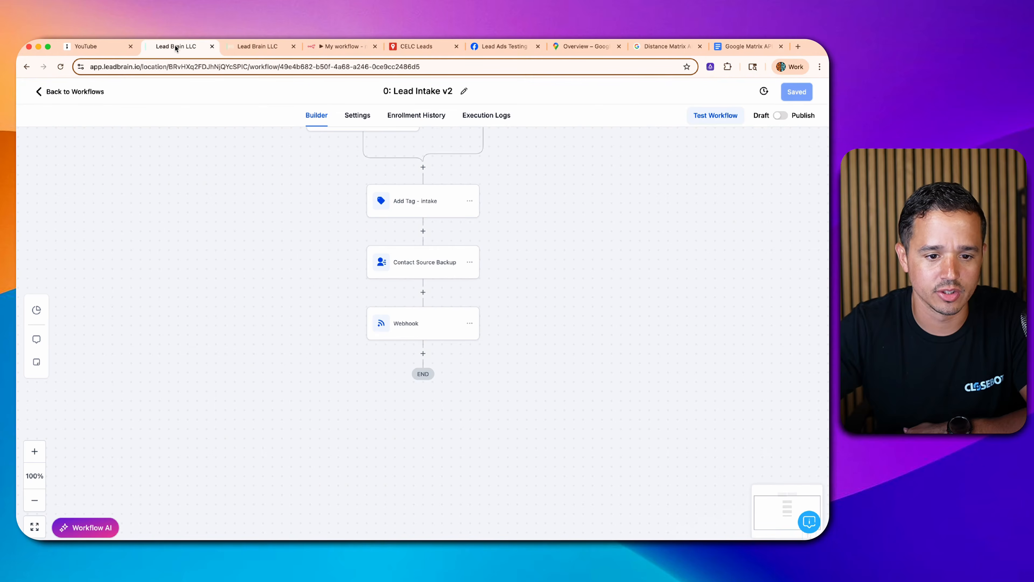
left_click(249, 48)
- Execute the Service Area Checker request, returning 5.8 mi and 15 mins between 33186 and 33196
left_click(341, 46)
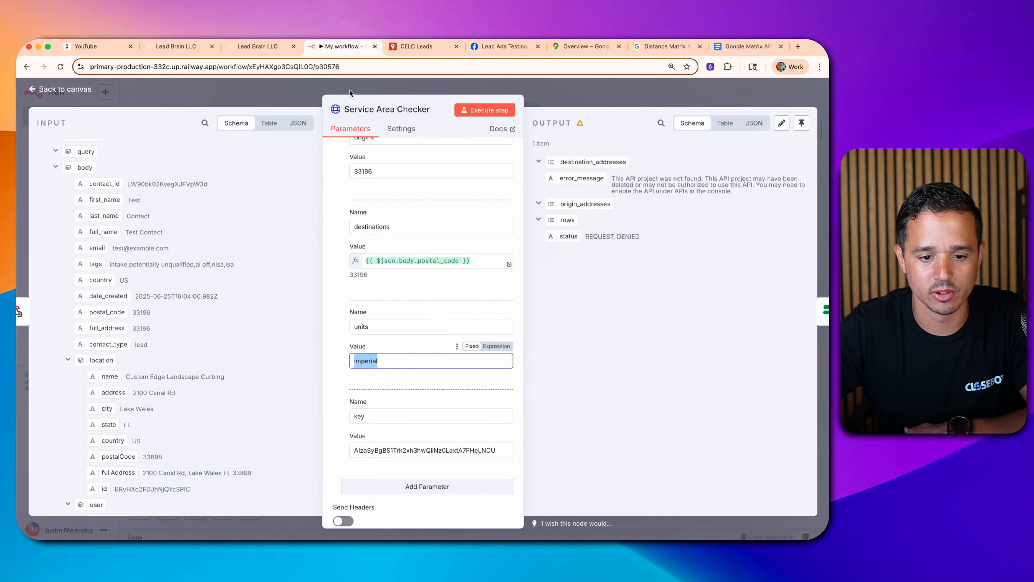
scroll(408, 305, "down", 3)
double_click(362, 336)
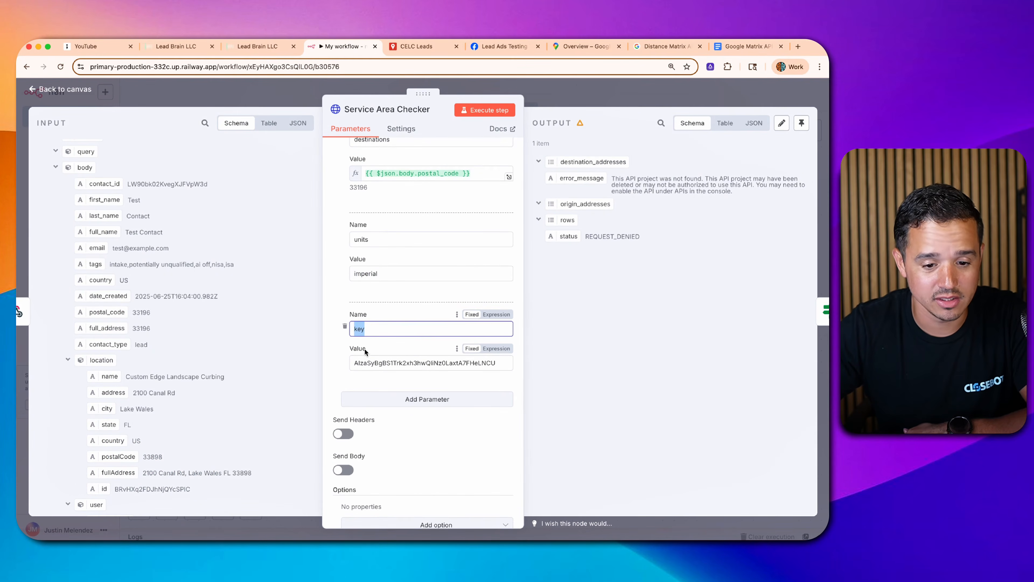
scroll(362, 309, "up", 10)
scroll(366, 326, "down", 10)
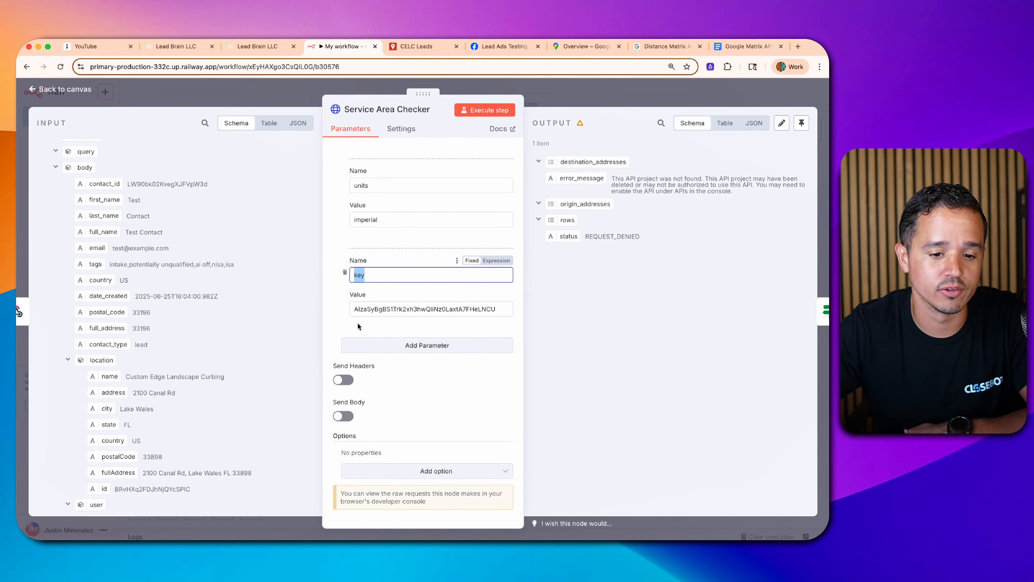
key("Tab")
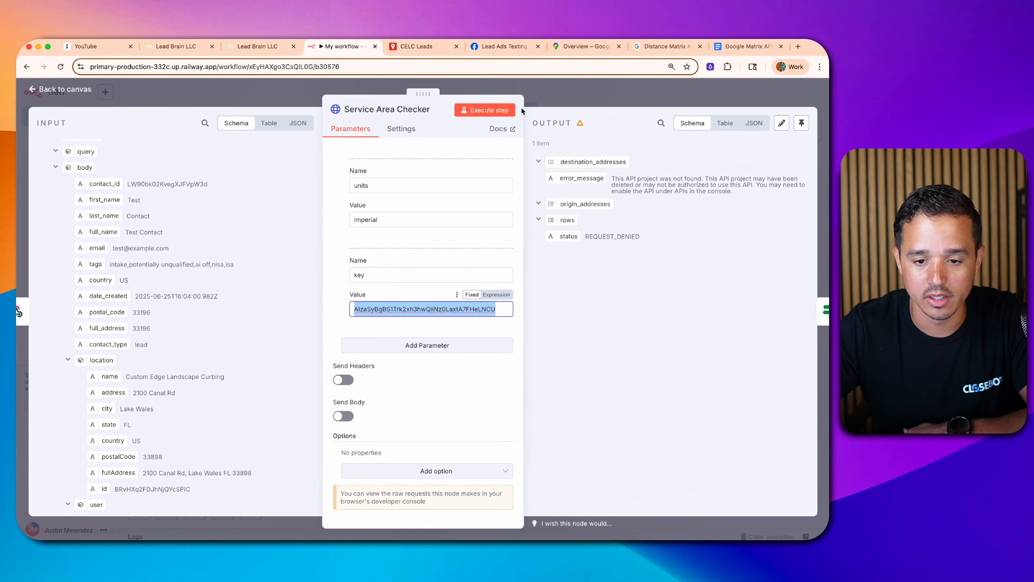
left_click(507, 113)
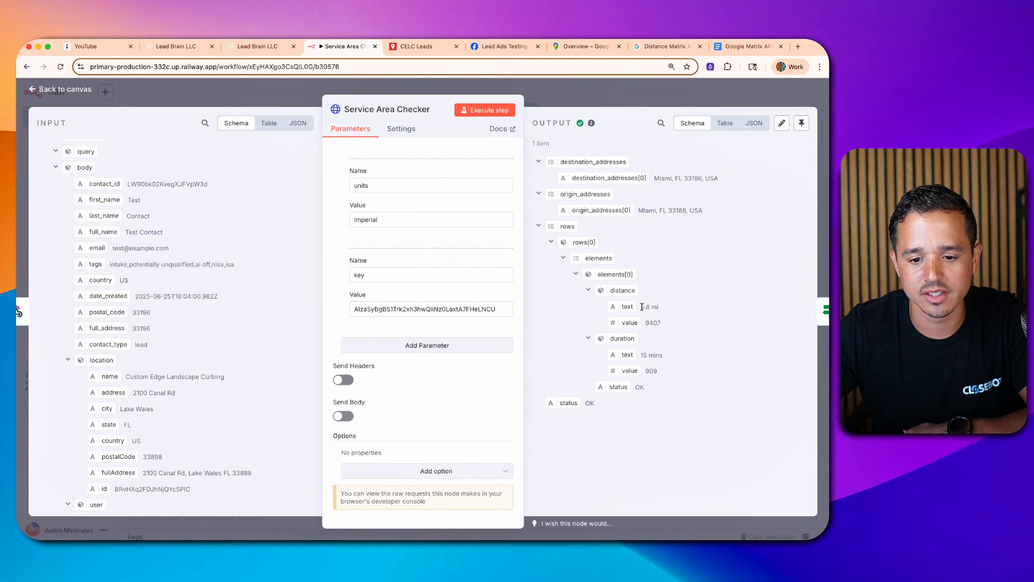
left_click_drag(640, 306, 659, 323)
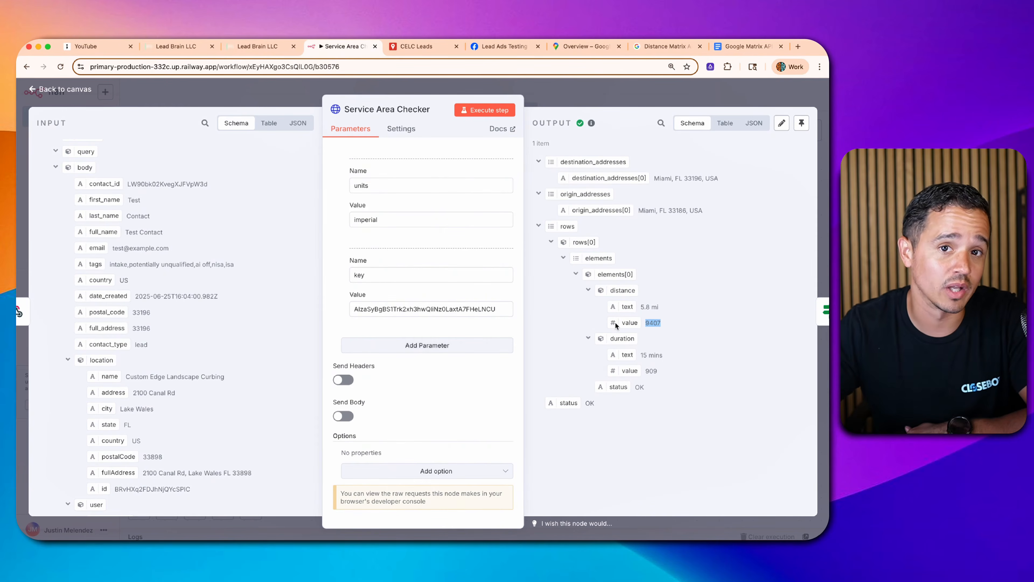
left_click_drag(641, 307, 646, 307)
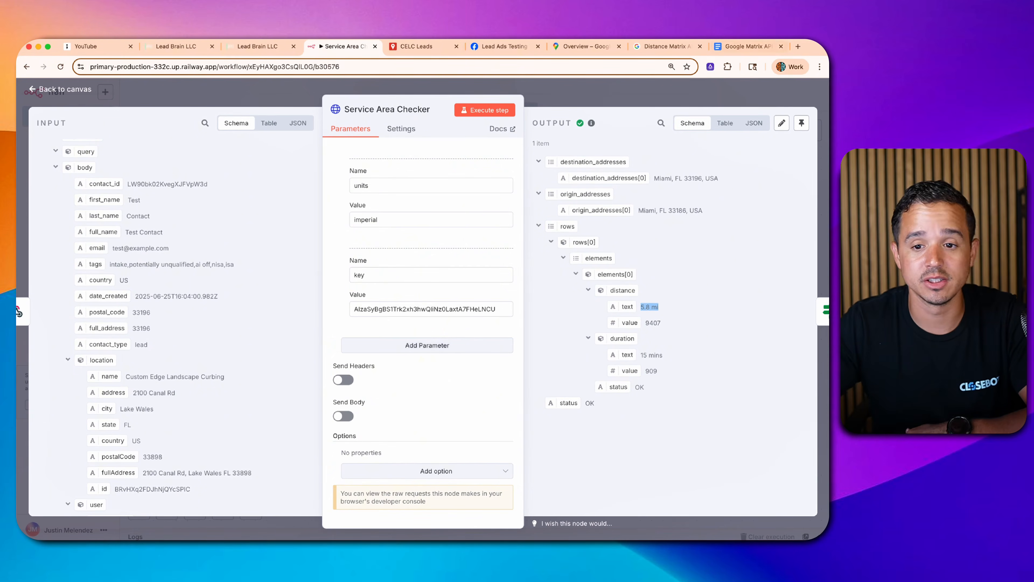
- Search '35 miles to meters' on Google and note the 56,327 meters result
left_click(663, 47)
left_click(604, 73)
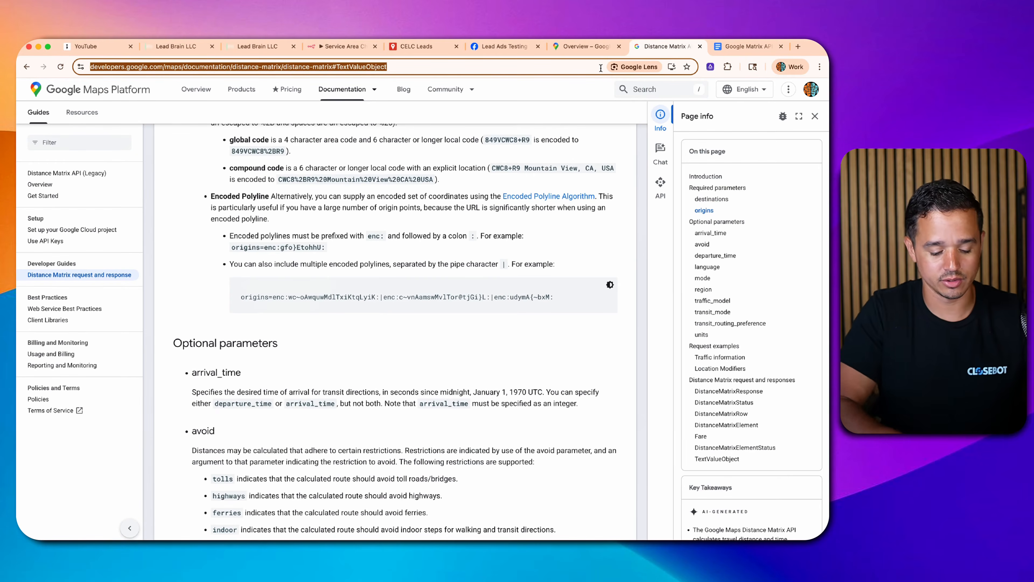
type("35 miles to meters")
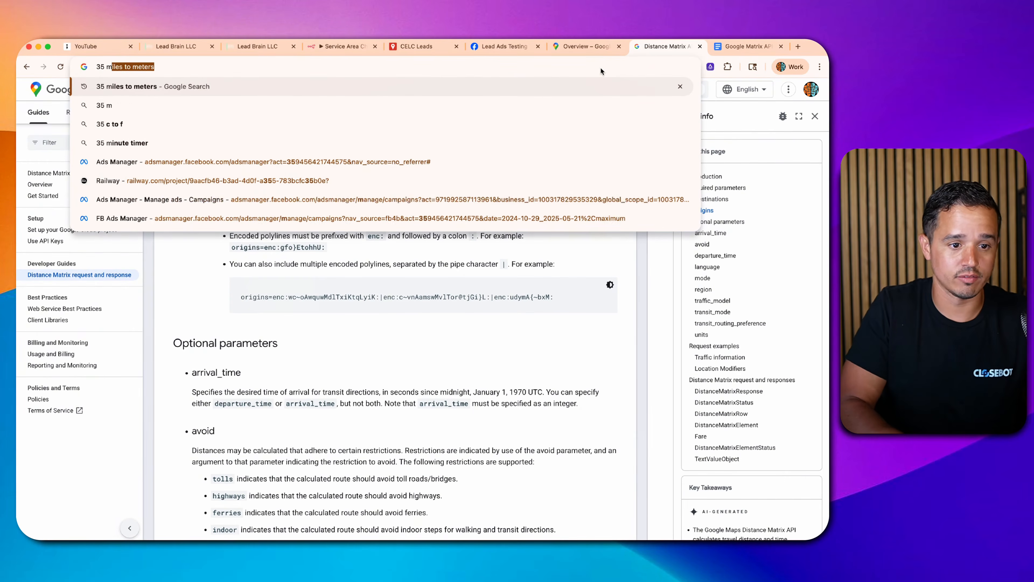
key("Return")
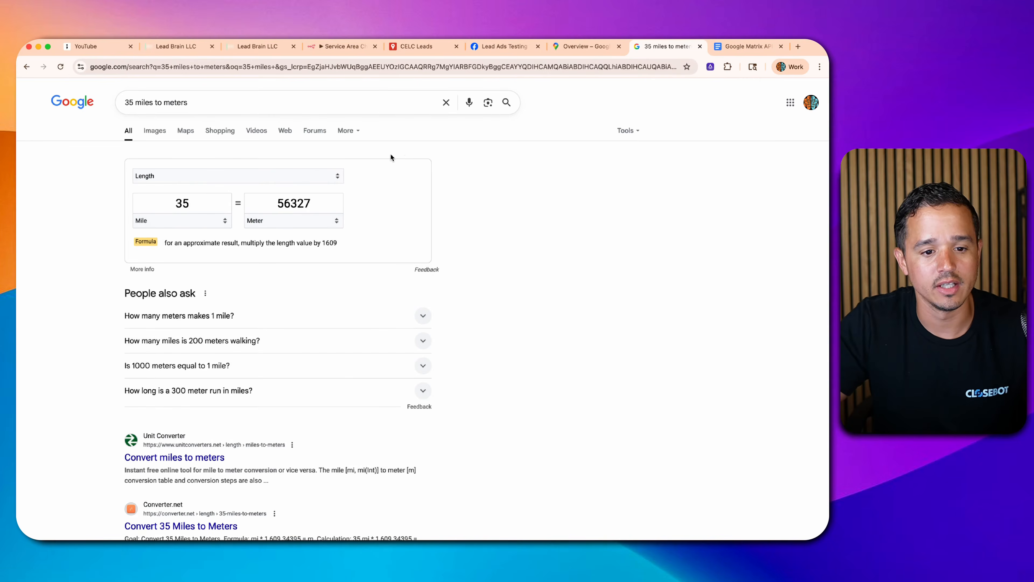
double_click(285, 207)
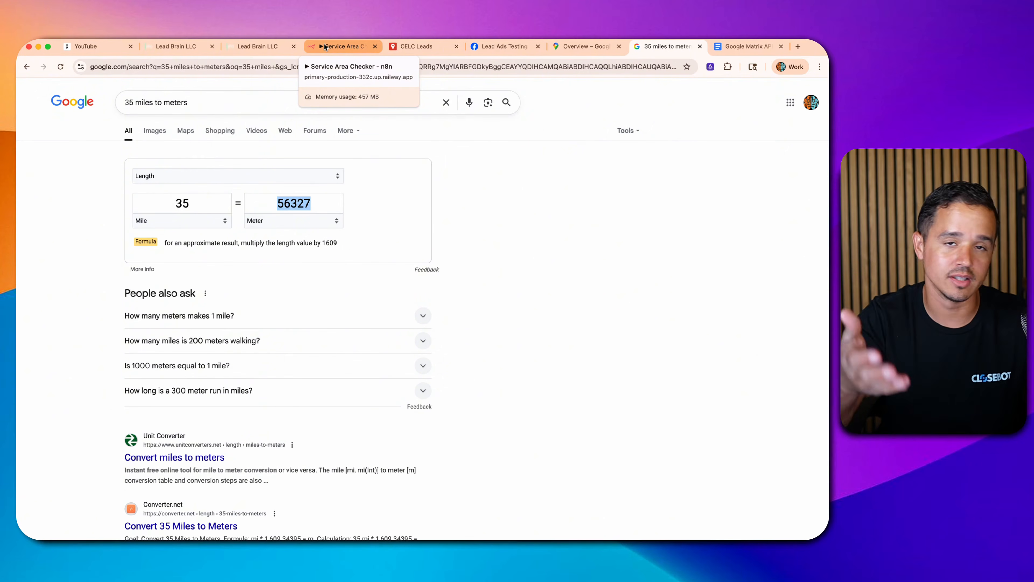
left_click(326, 47)
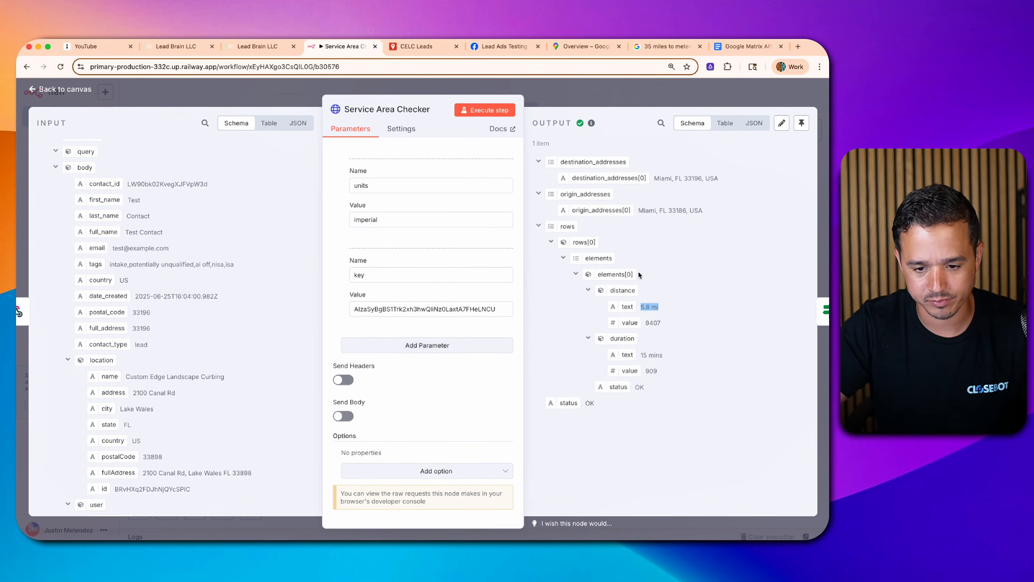
- Replace the In Service Area? condition's left value with the distance value field
left_click_drag(657, 323, 606, 305)
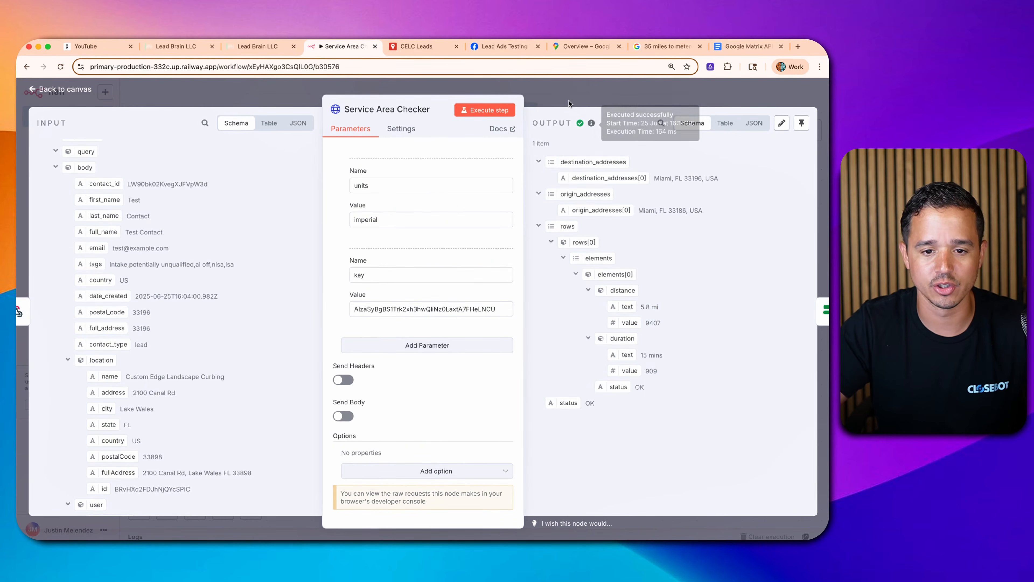
left_click(578, 100)
double_click(493, 261)
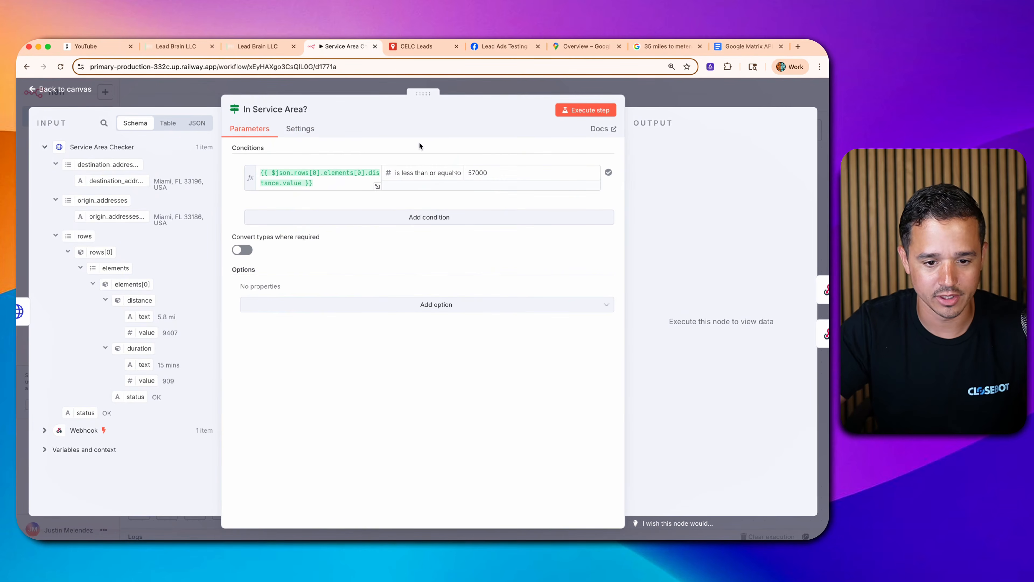
left_click(287, 175)
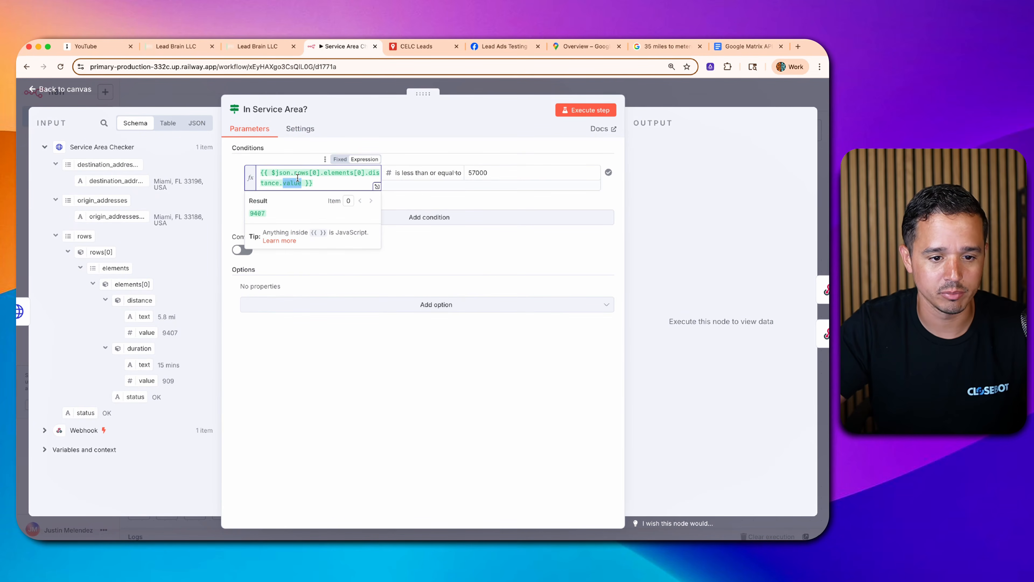
key("super+a")
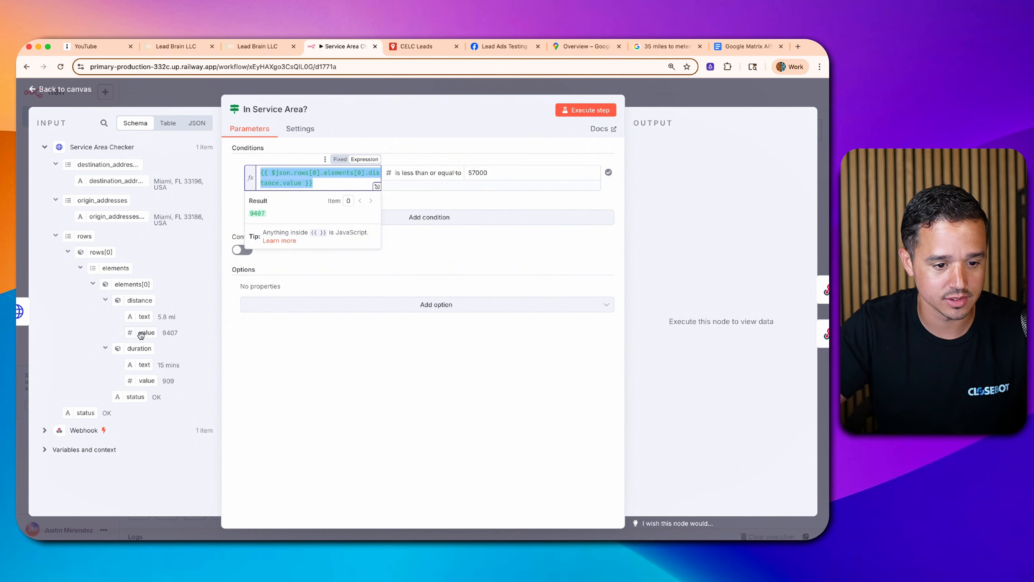
key("BackSpace")
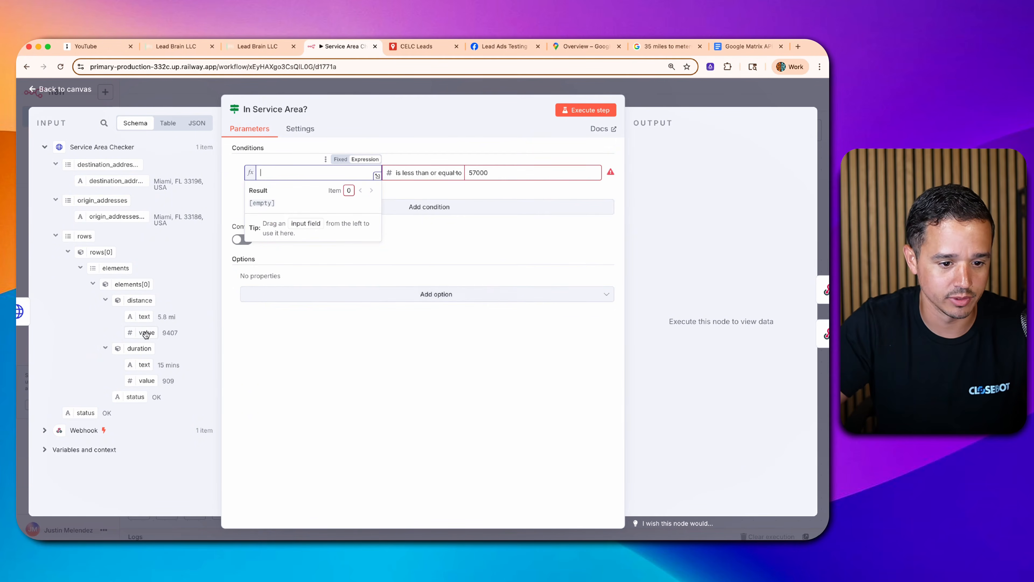
left_click_drag(147, 333, 280, 181)
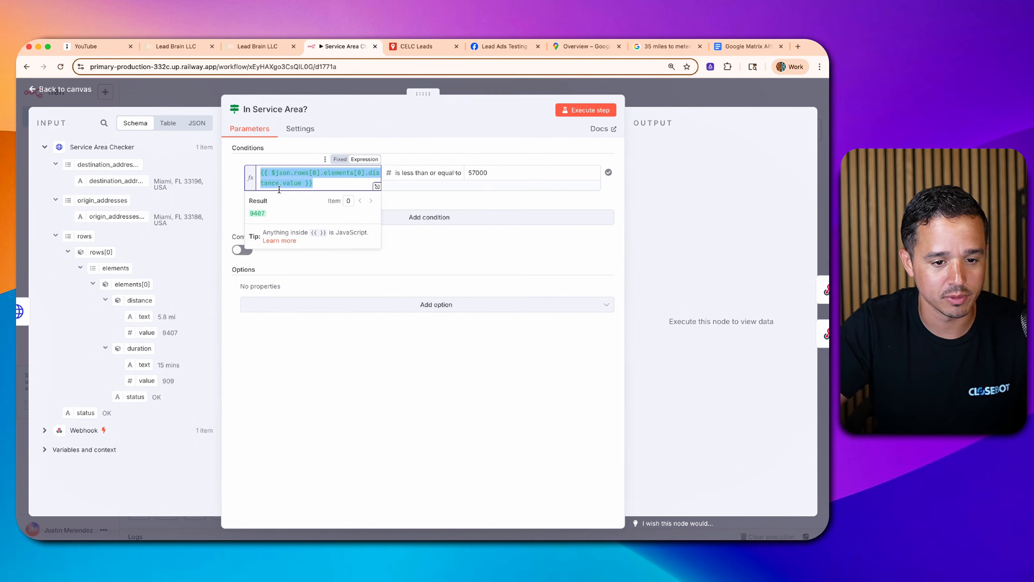
- Compare as Number 'is less than or equal to' 57000 and execute, confirming the true branch
left_click(441, 175)
mouse_move(404, 219)
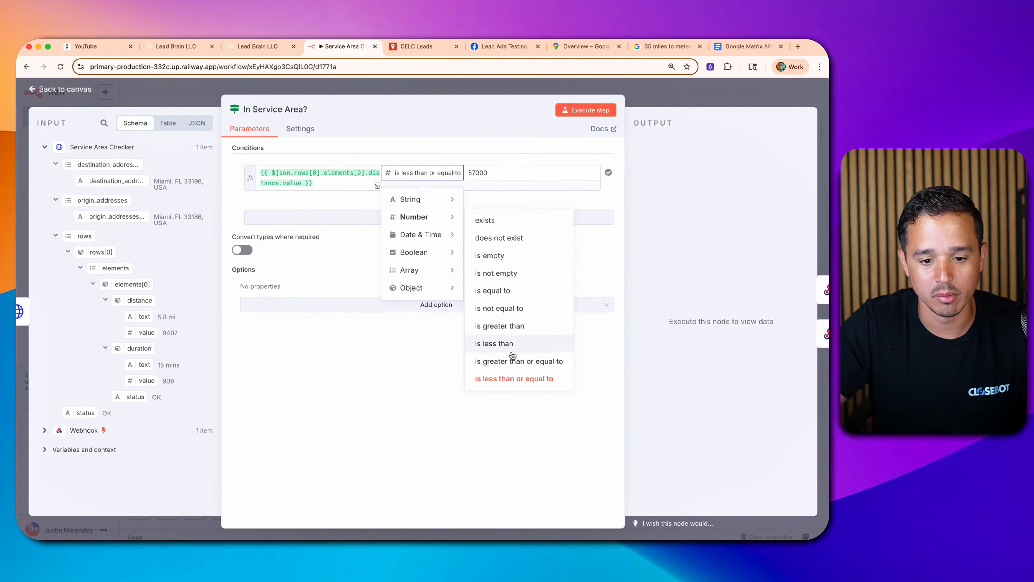
left_click(512, 380)
double_click(479, 173)
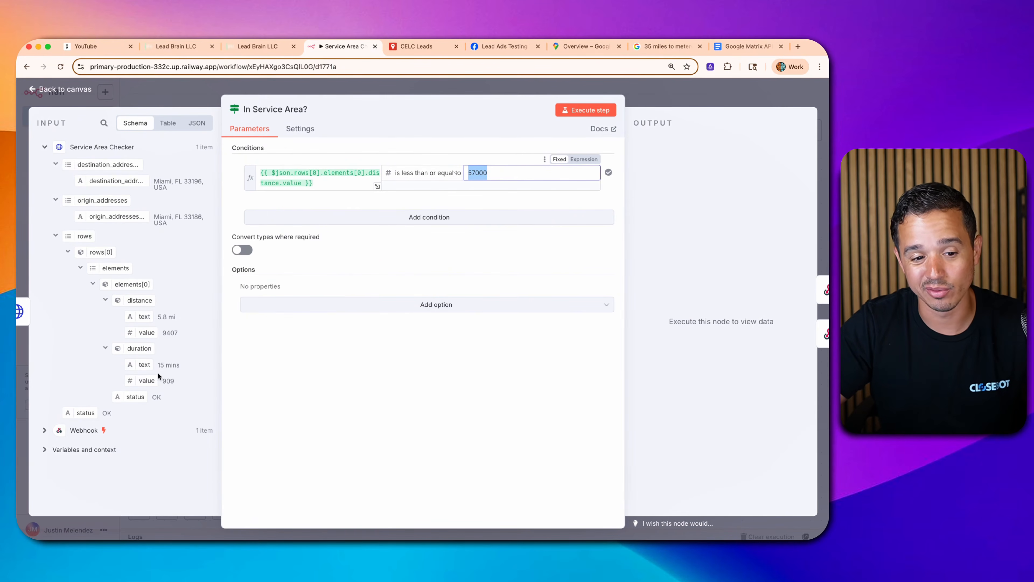
left_click_drag(158, 366, 180, 367)
left_click(168, 382)
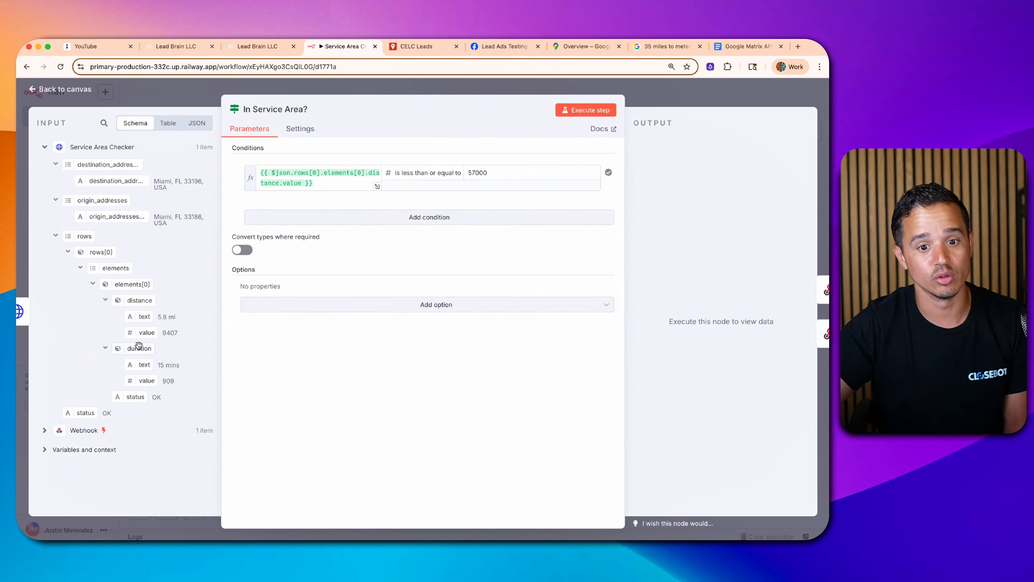
left_click(597, 114)
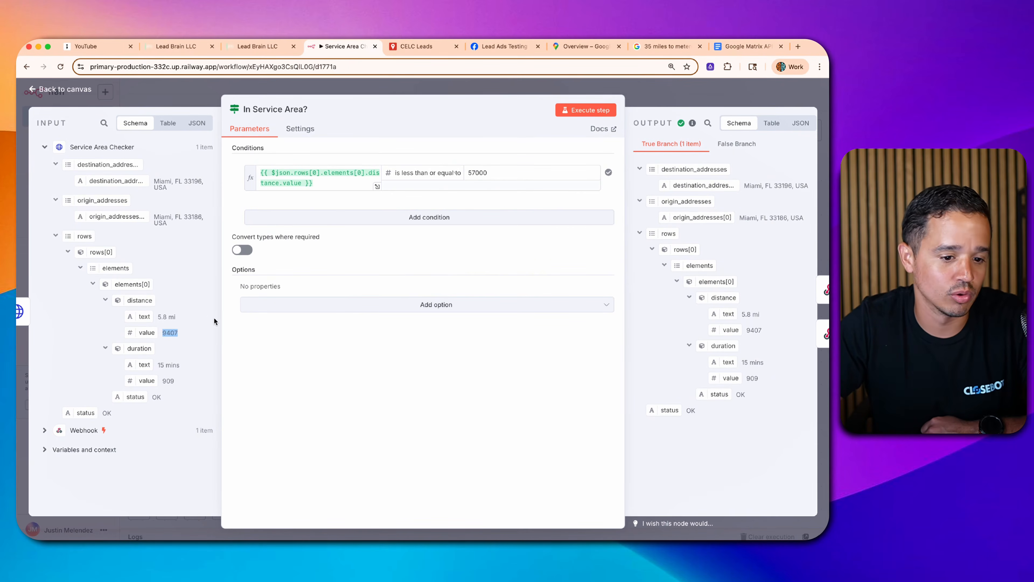
left_click(697, 99)
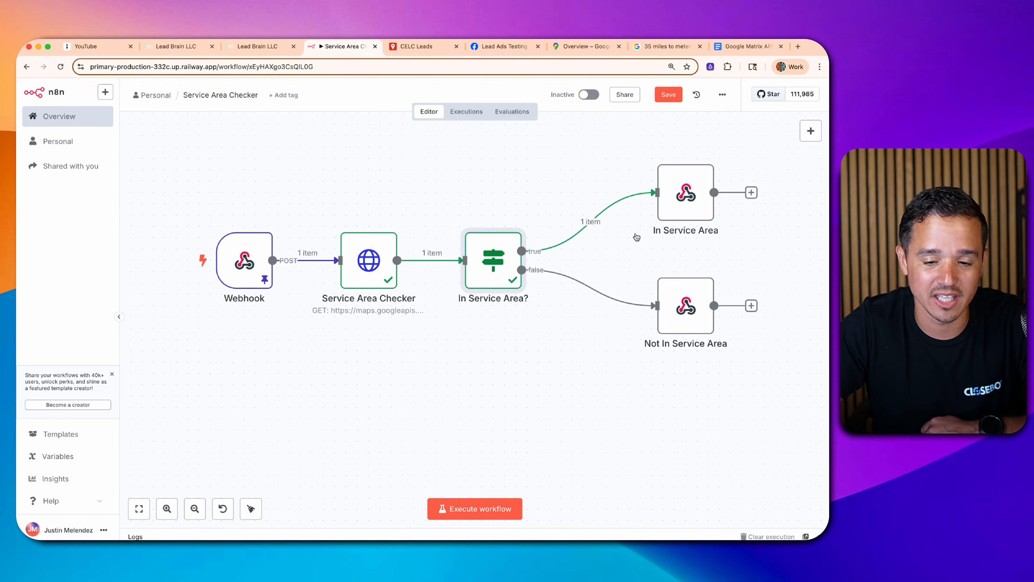
- Review the In Service Area and Not In Service Area responses returning yes and no
double_click(687, 190)
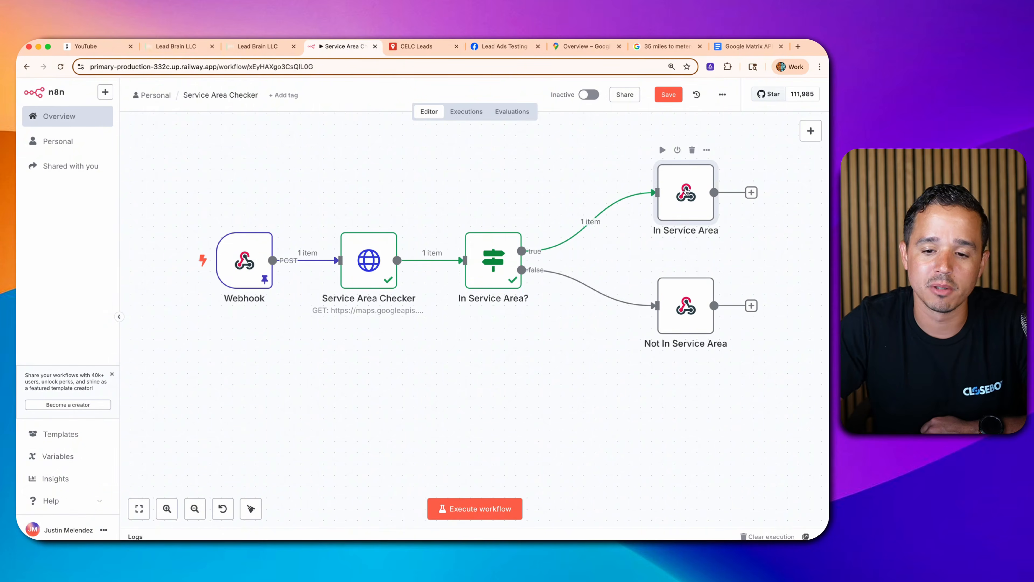
left_click_drag(377, 281, 422, 281)
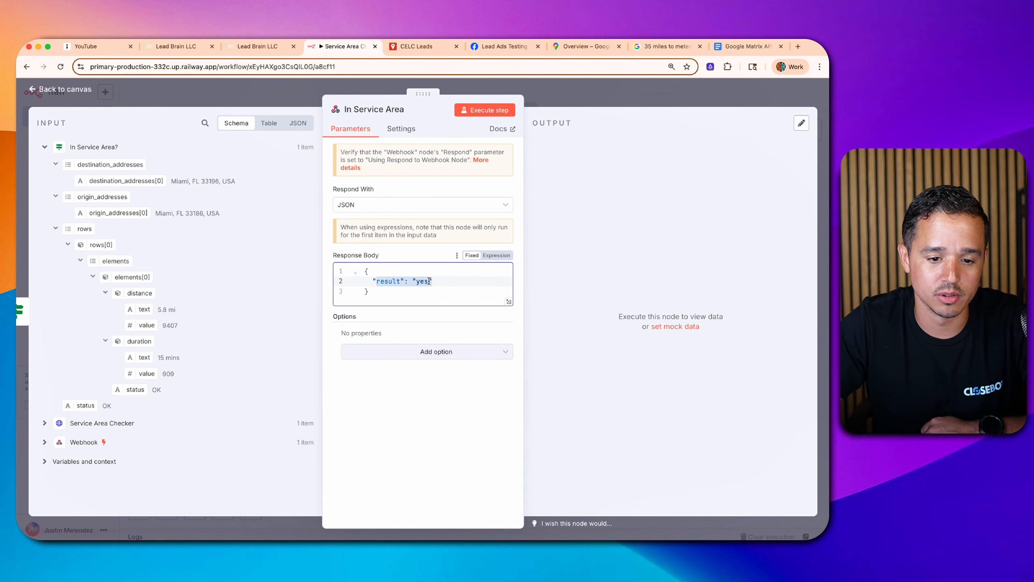
left_click(643, 93)
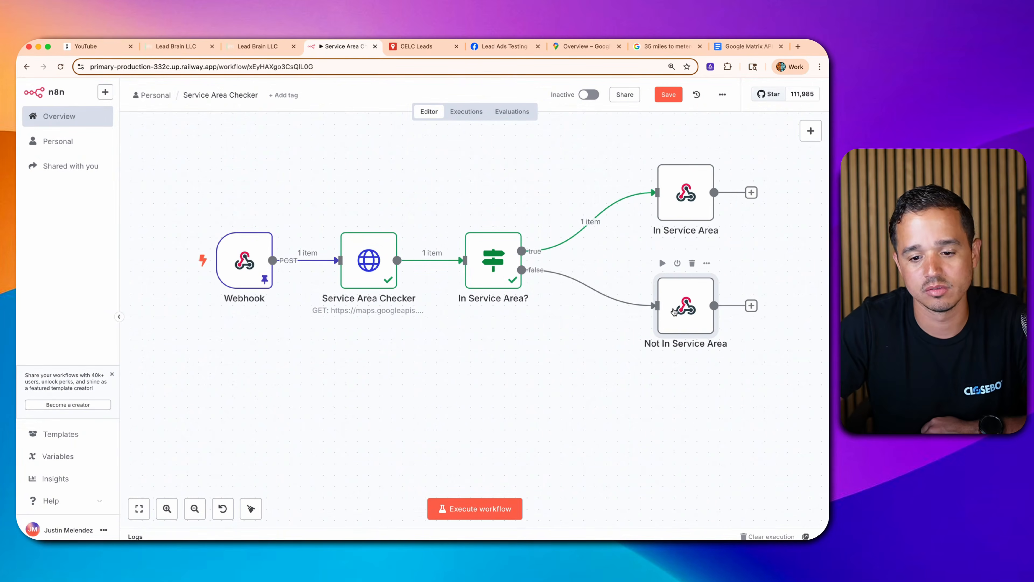
double_click(683, 304)
left_click_drag(393, 281, 448, 277)
left_click(626, 93)
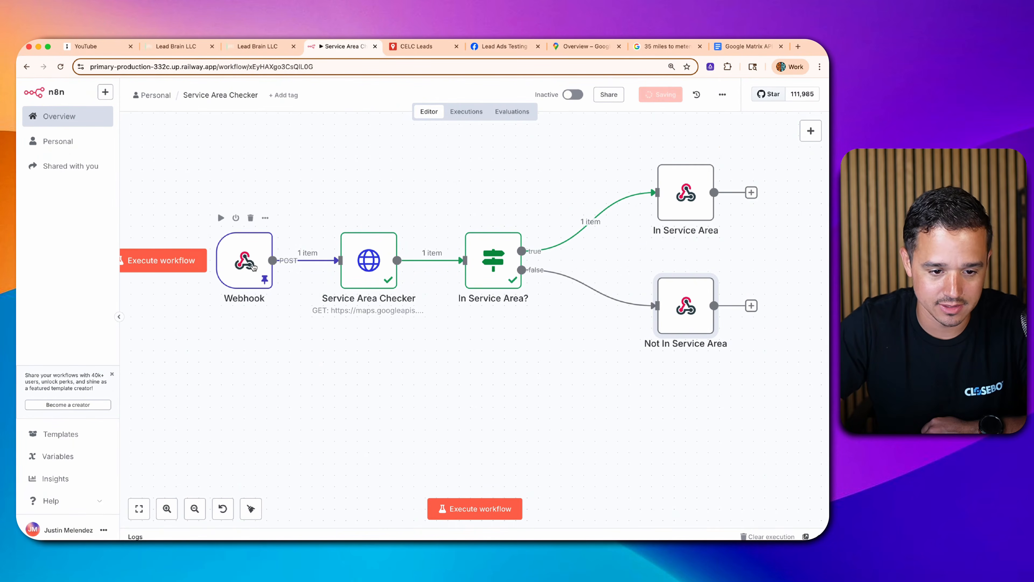
- Unpin the Webhook test data and start a test run waiting for a webhook call
left_click(253, 267)
key("p")
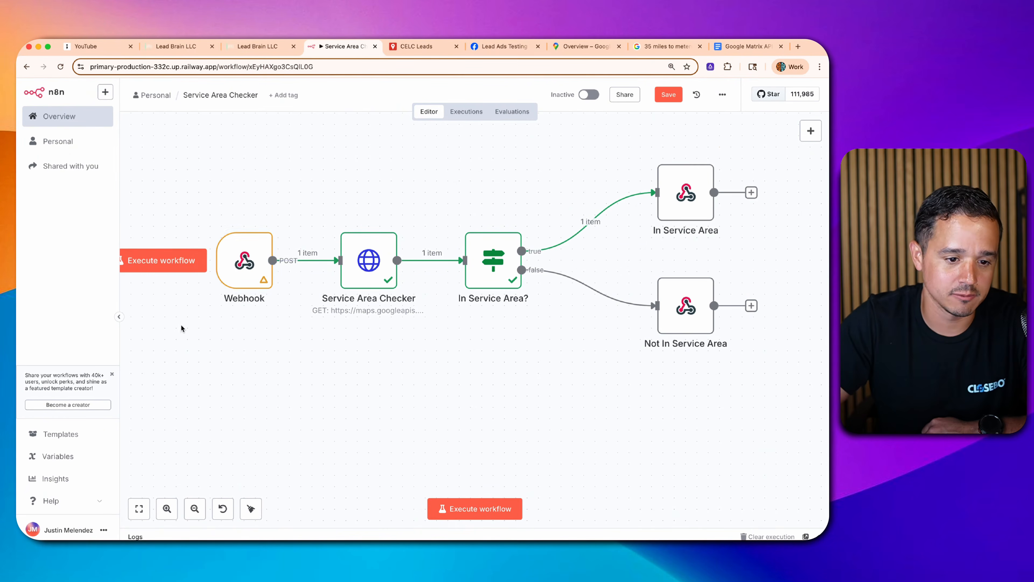
left_click(163, 262)
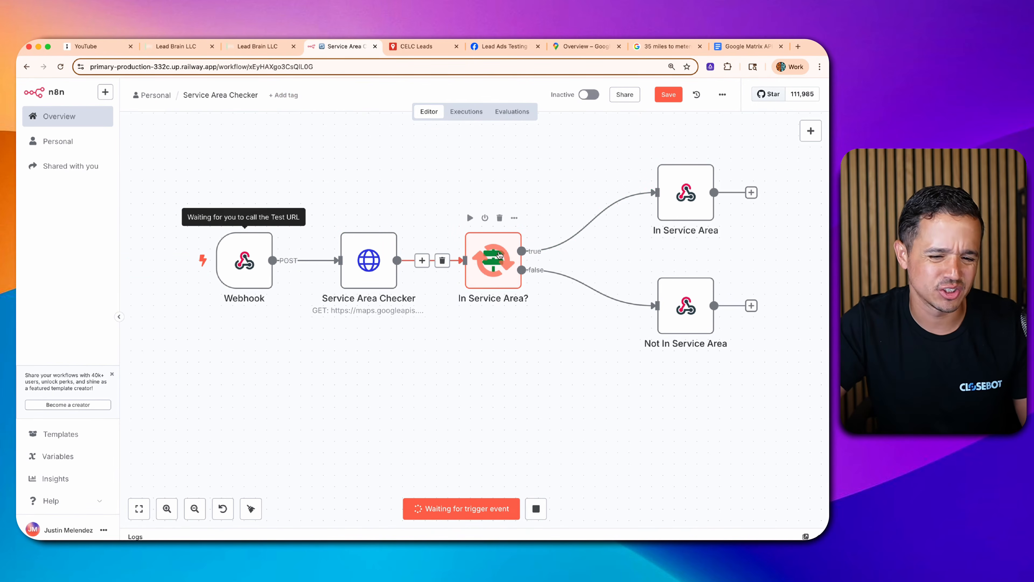
left_click(180, 50)
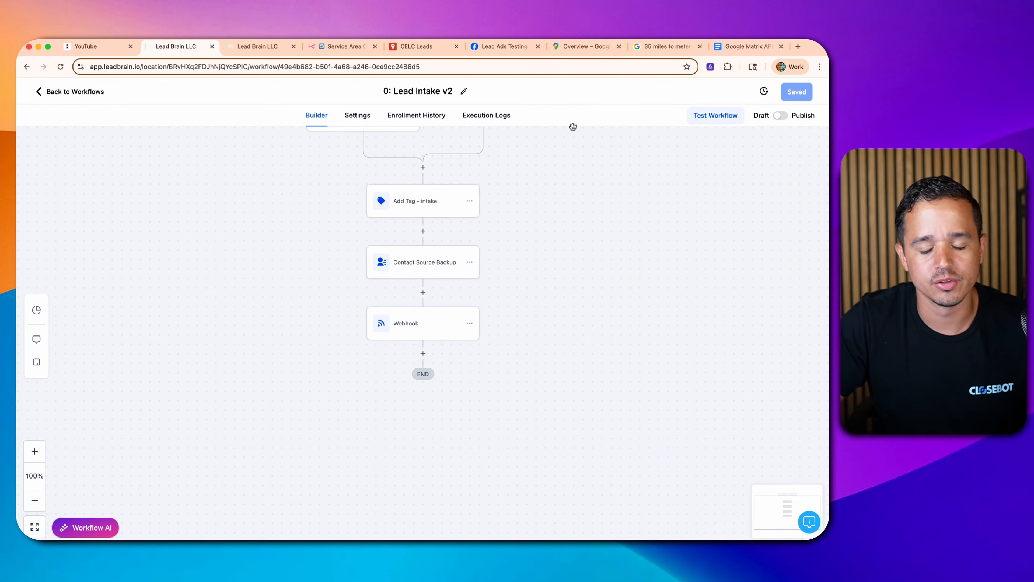
- Browse an If/Else step's condition fields, cancel it, and reopen the existing Webhook step's settings
left_click(422, 354)
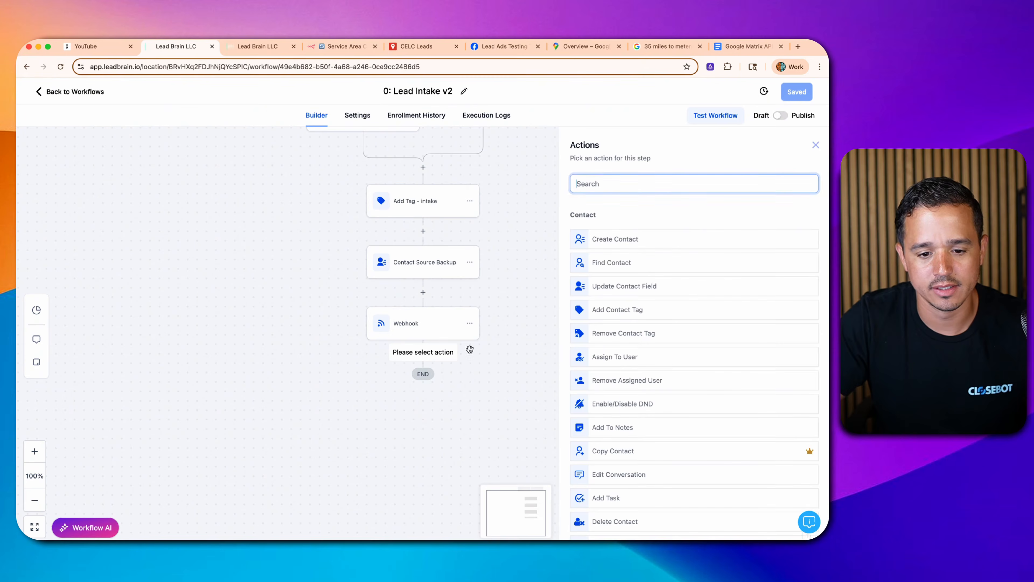
type("if")
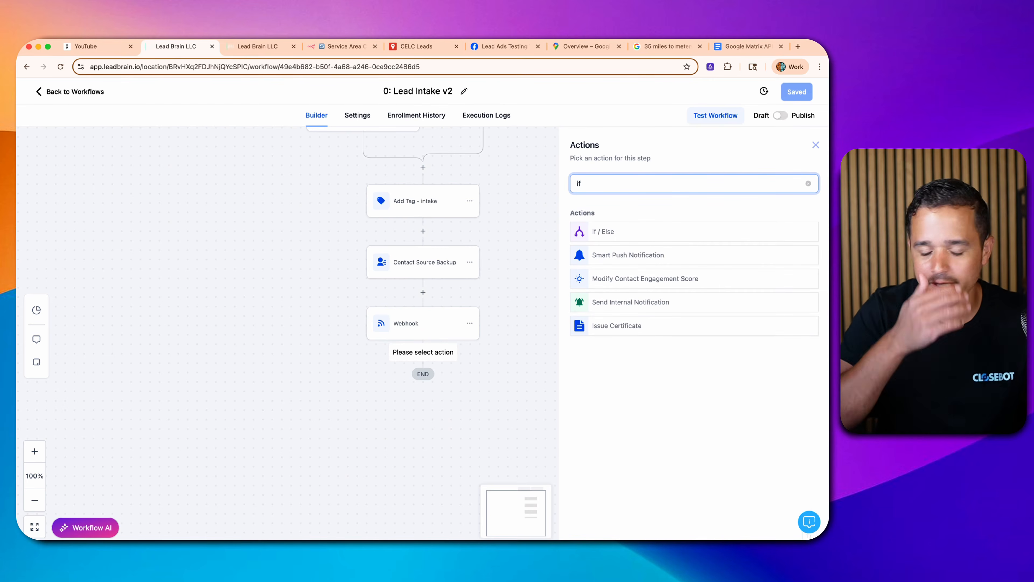
left_click(606, 237)
scroll(541, 348, "down", 1)
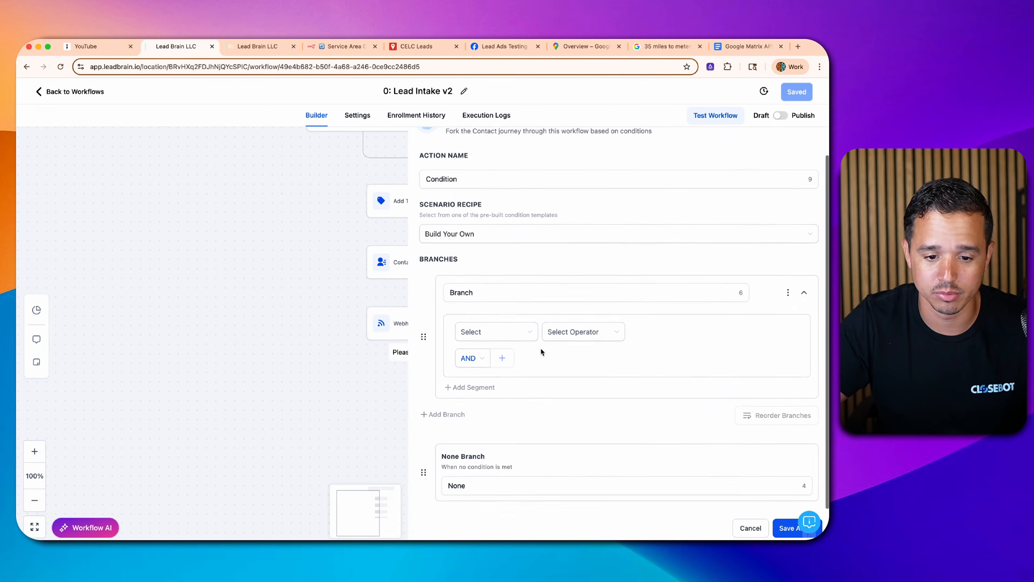
left_click(501, 331)
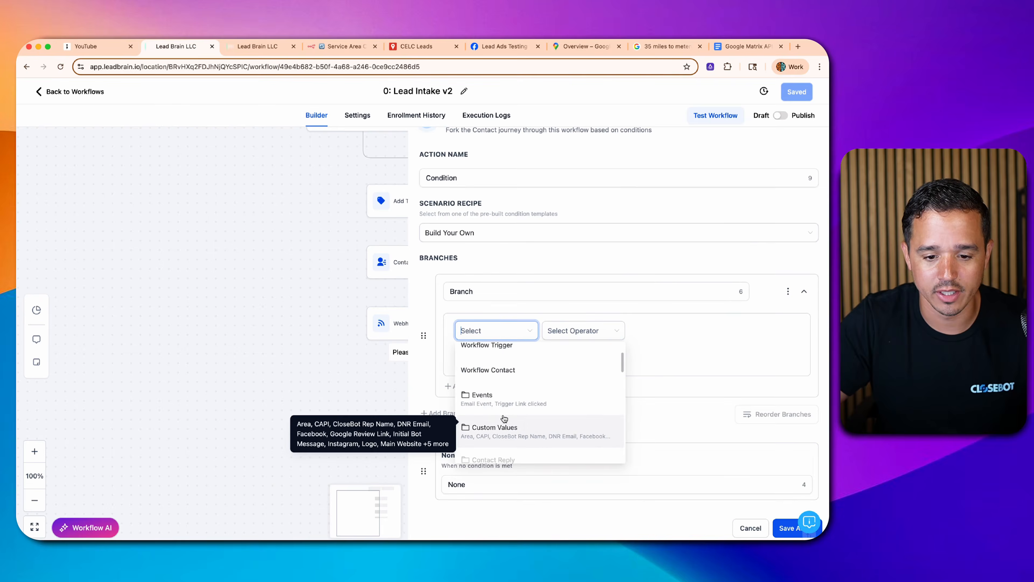
scroll(504, 415, "down", 3)
scroll(503, 412, "down", 5)
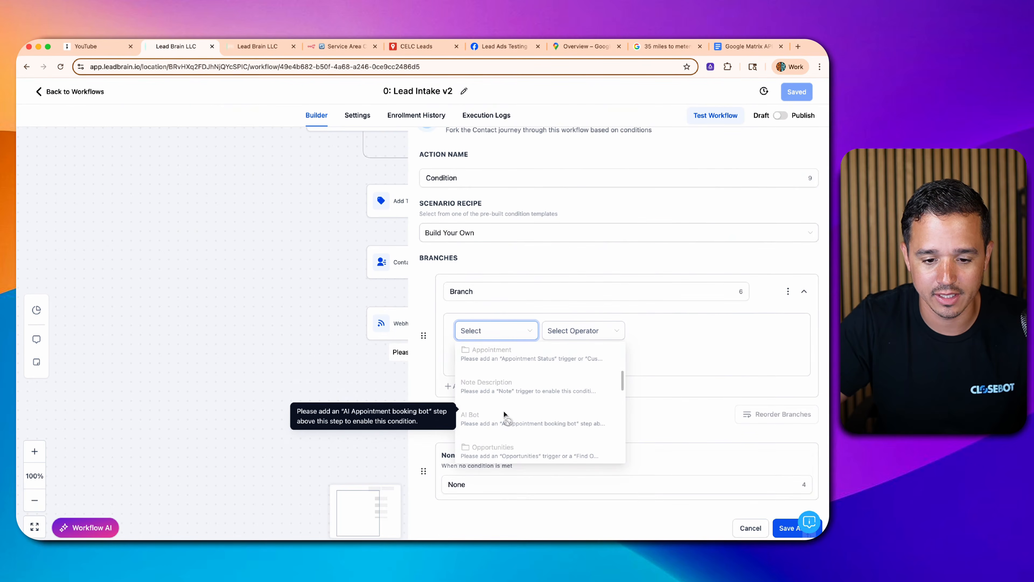
scroll(503, 412, "down", 5)
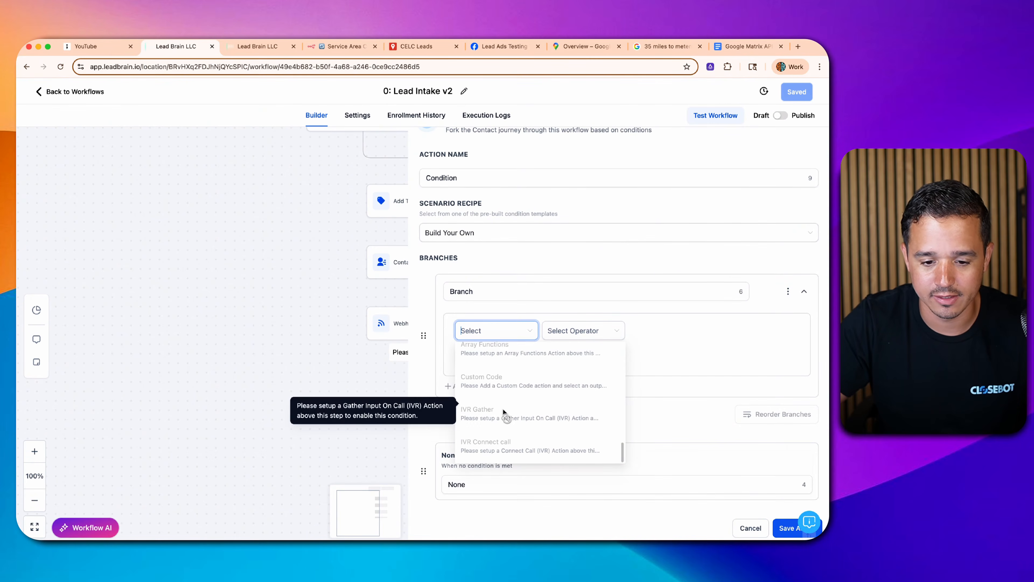
left_click(752, 529)
left_click(421, 331)
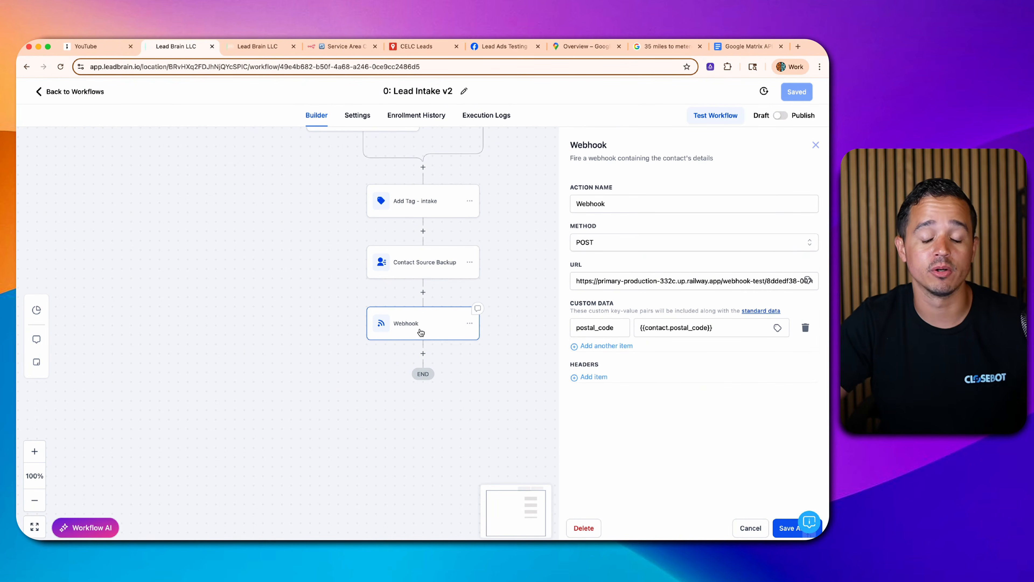
- Add a Custom Webhook step using the copied n8n test URL with application/json content type
triple_click(631, 282)
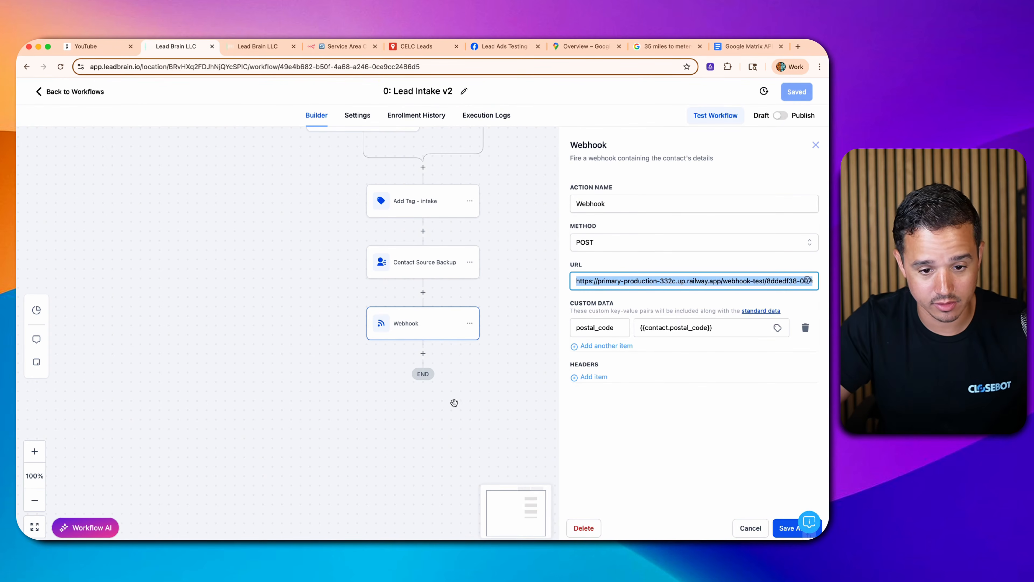
left_click(422, 353)
type("web")
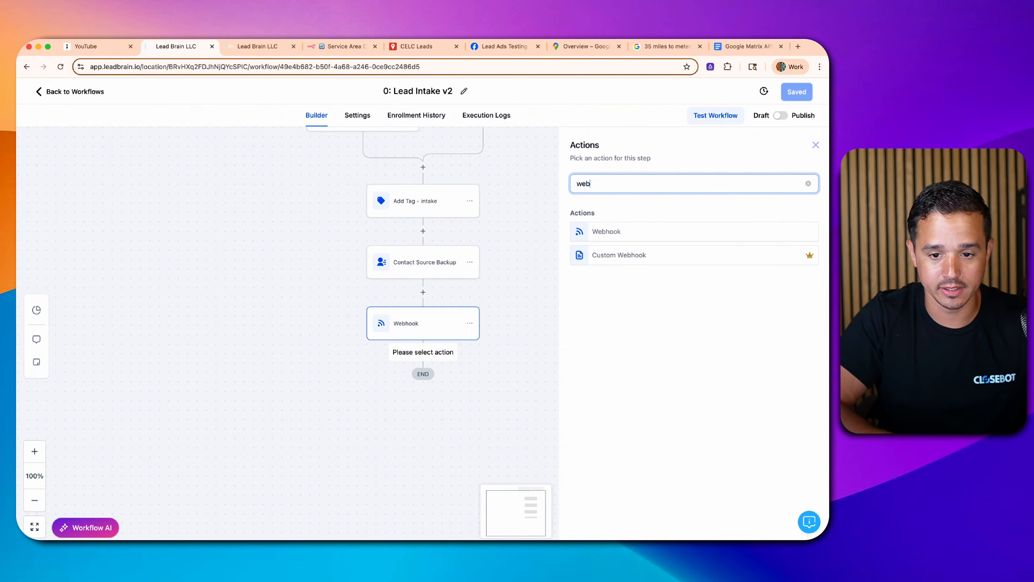
left_click(611, 253)
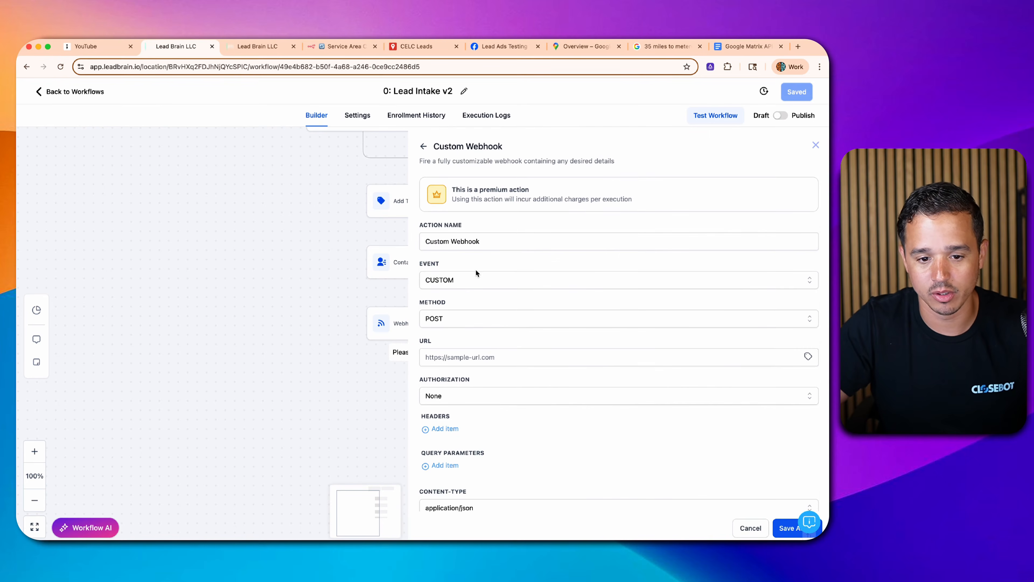
left_click(455, 354)
scroll(490, 367, "down", 2)
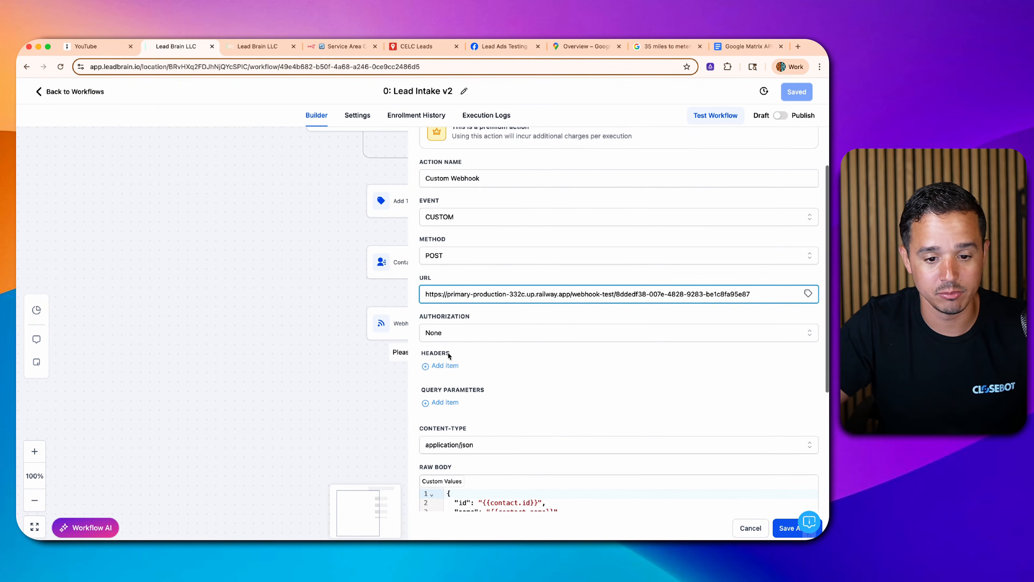
scroll(461, 375, "down", 3)
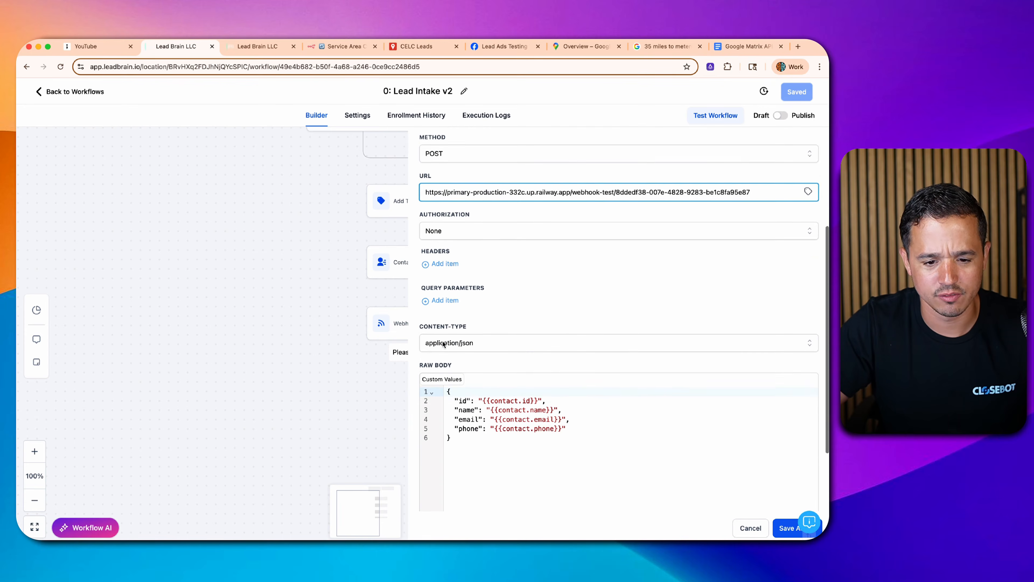
left_click(445, 345)
left_click(449, 362)
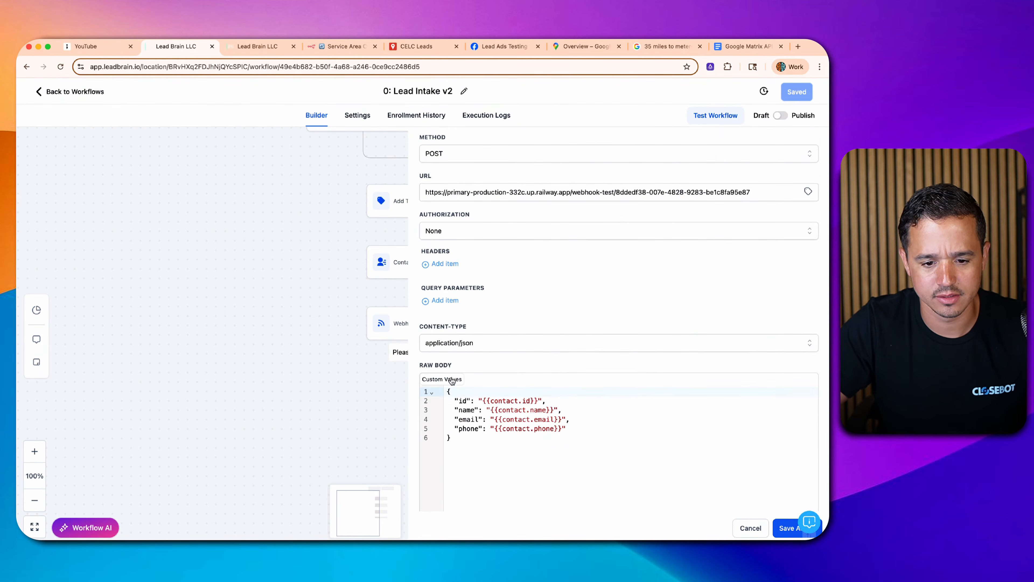
- Set the raw body to {"postal_code": "{{contact.postal_code}}"} and save the action
scroll(485, 418, "down", 2)
left_click_drag(471, 367, 415, 293)
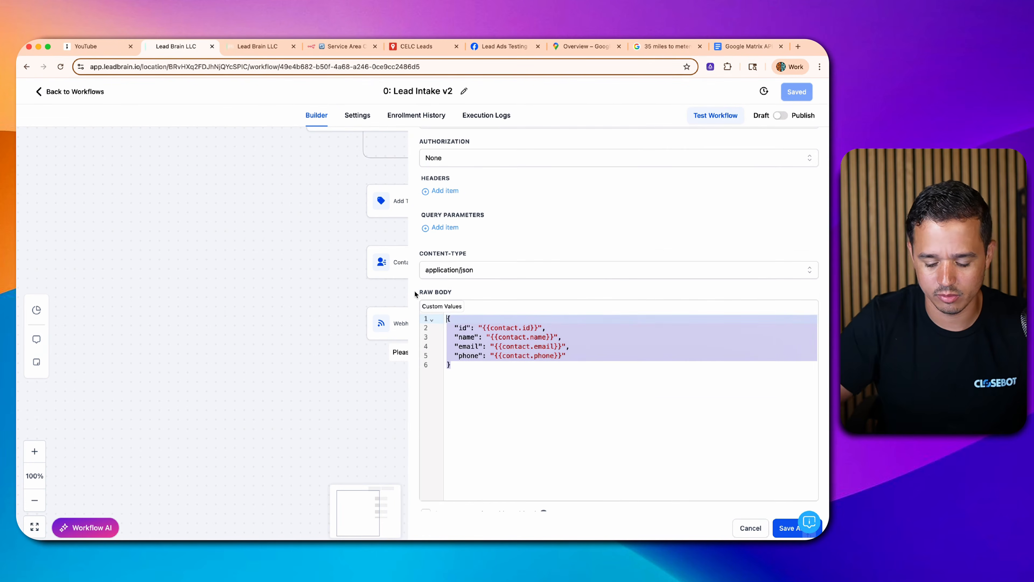
key("BackSpace")
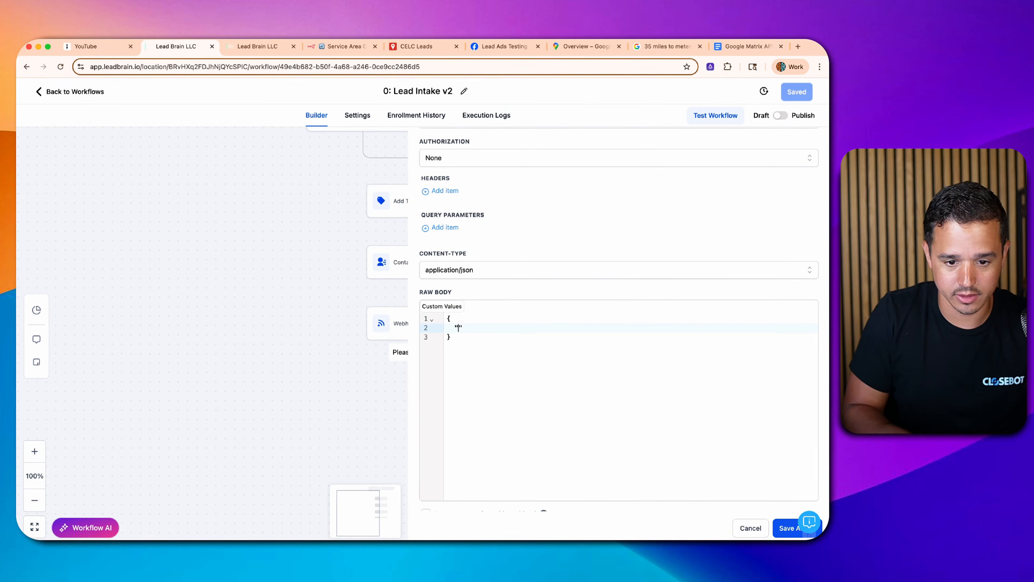
type("stal_code")
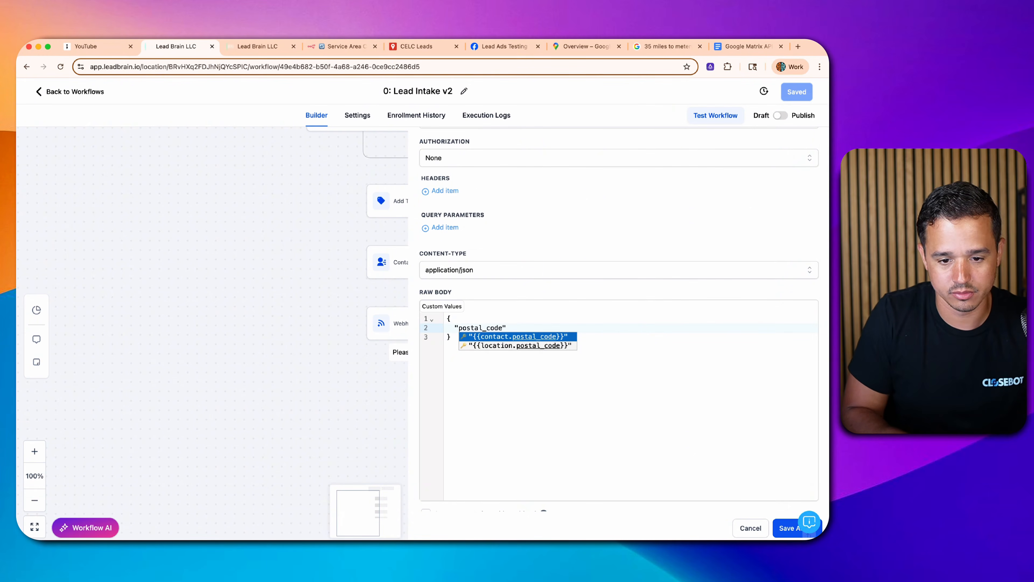
key("Right")
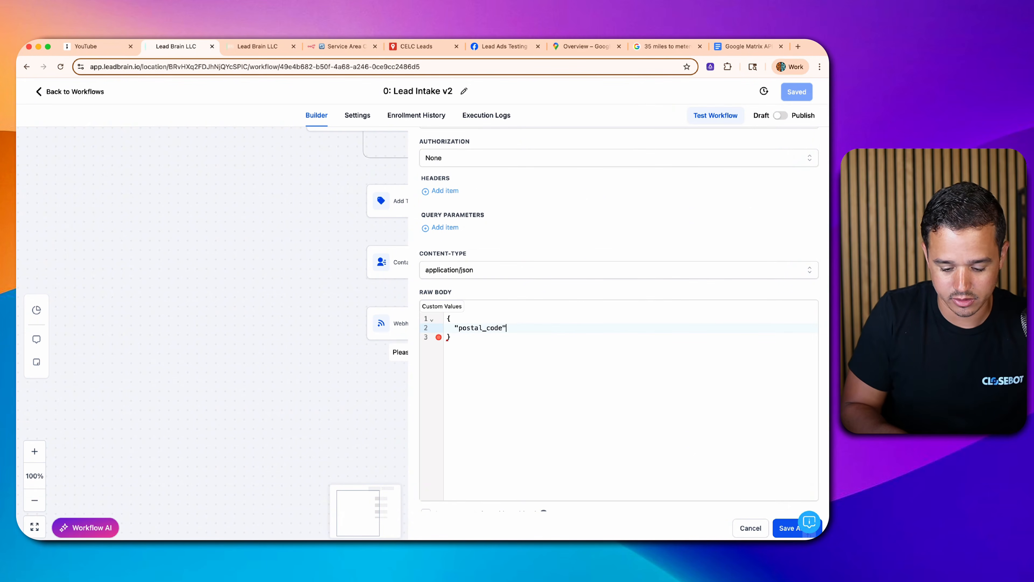
type(": pose")
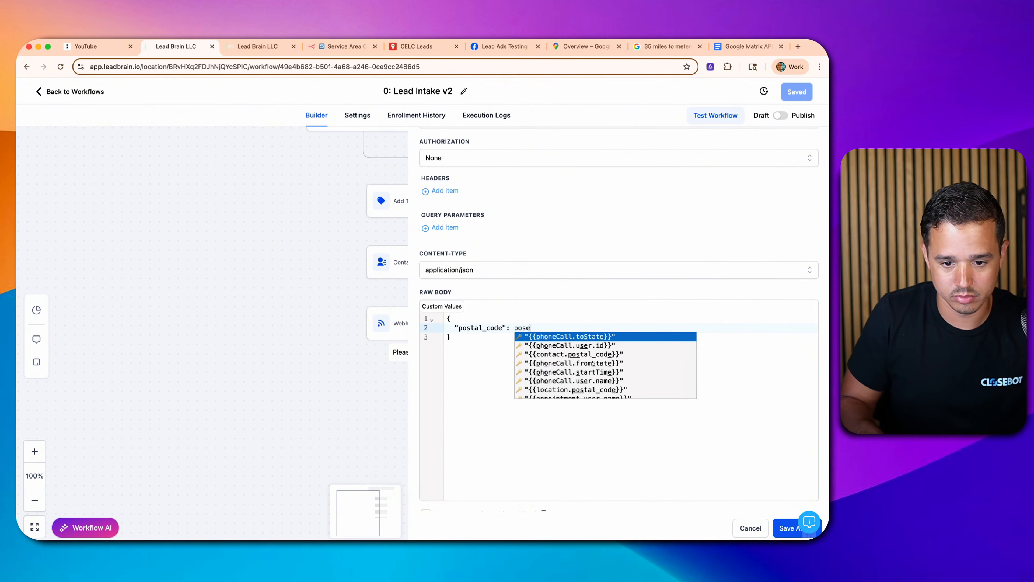
key("Down")
key("Down")
key("Return")
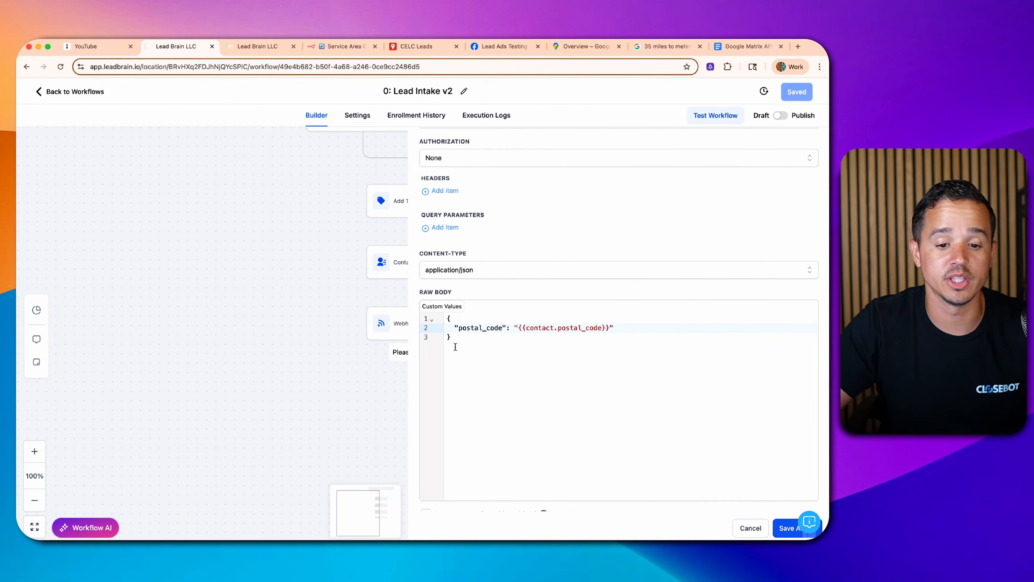
key("super+a")
left_click(733, 447)
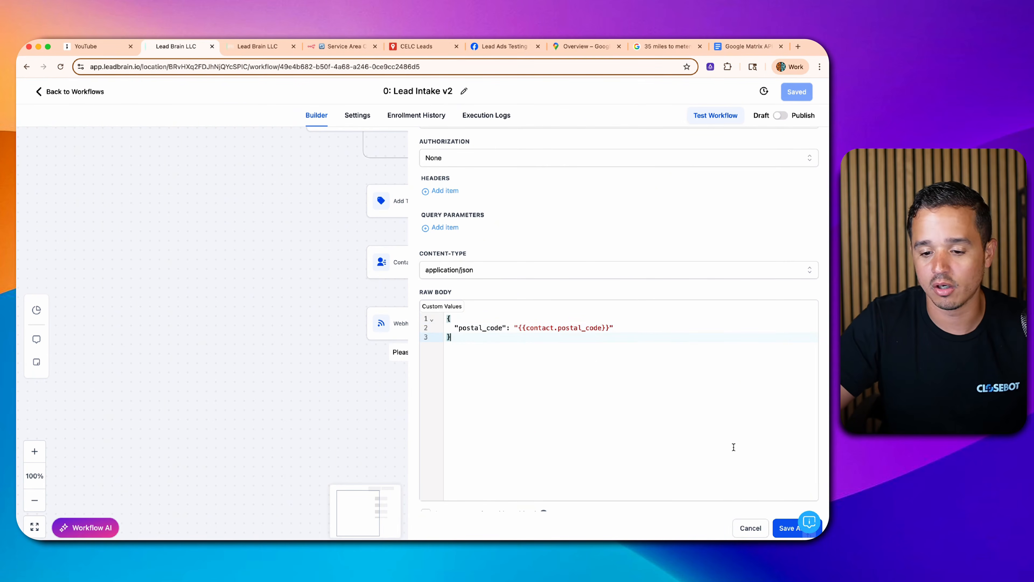
left_click(780, 527)
- Save Lead Intake v2 and delete the old Webhook step
left_click(799, 100)
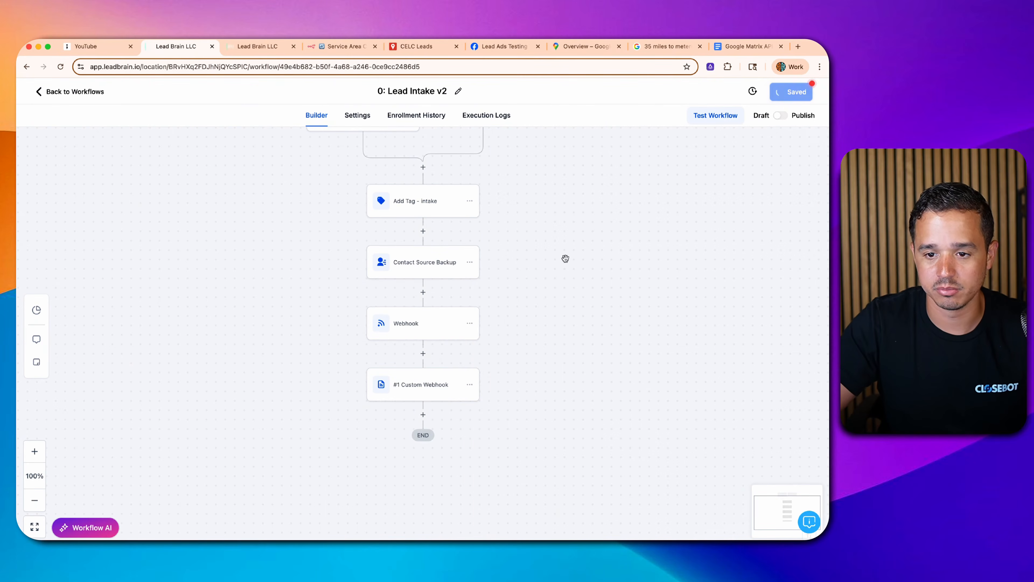
left_click(427, 323)
left_click(598, 529)
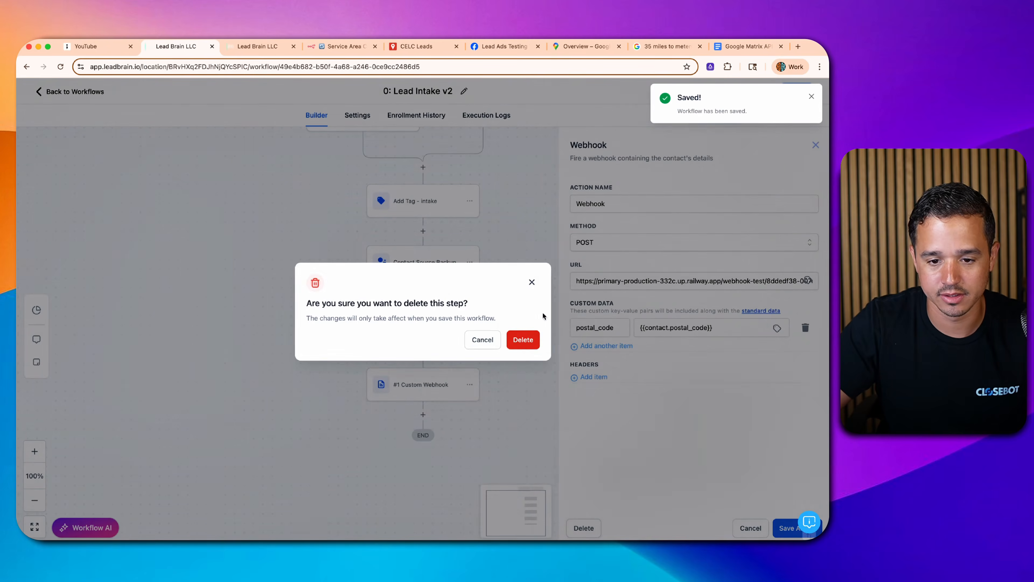
left_click(524, 341)
- Make the n8n Webhook trigger listen for a test event
left_click(320, 45)
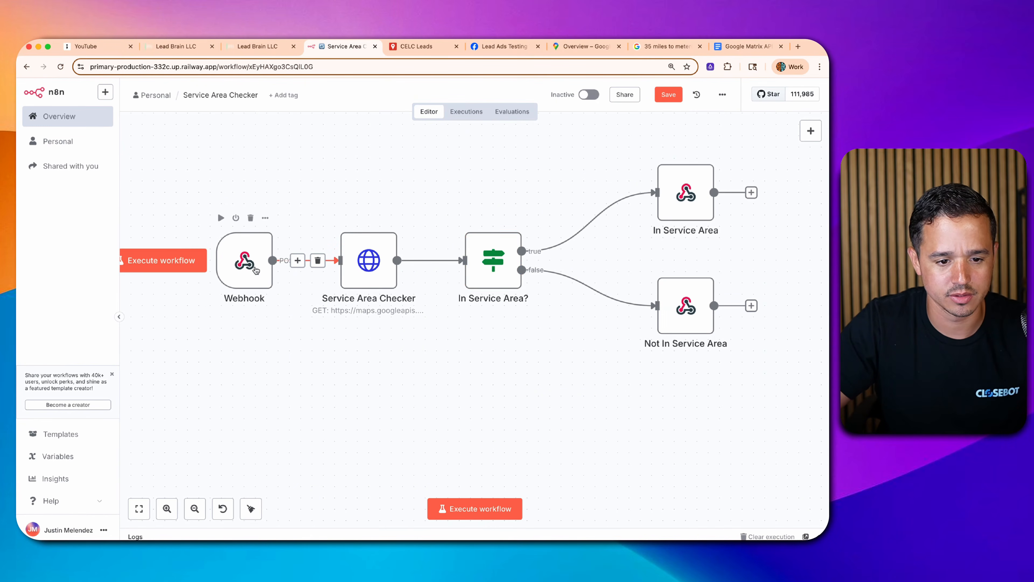
double_click(255, 271)
left_click(120, 294)
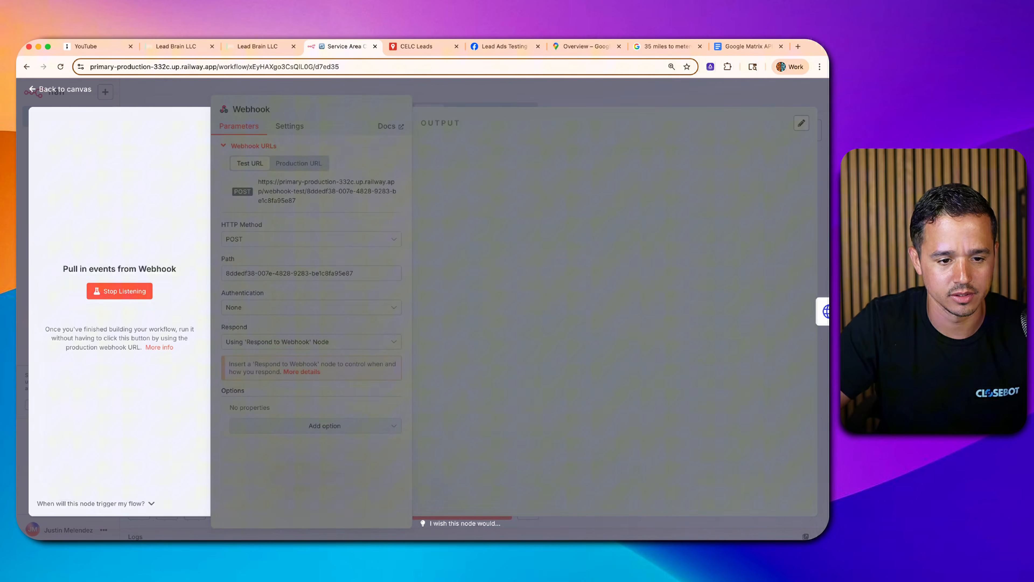
- Enable Save response on the #1 Custom Webhook step
left_click(253, 48)
left_click(176, 46)
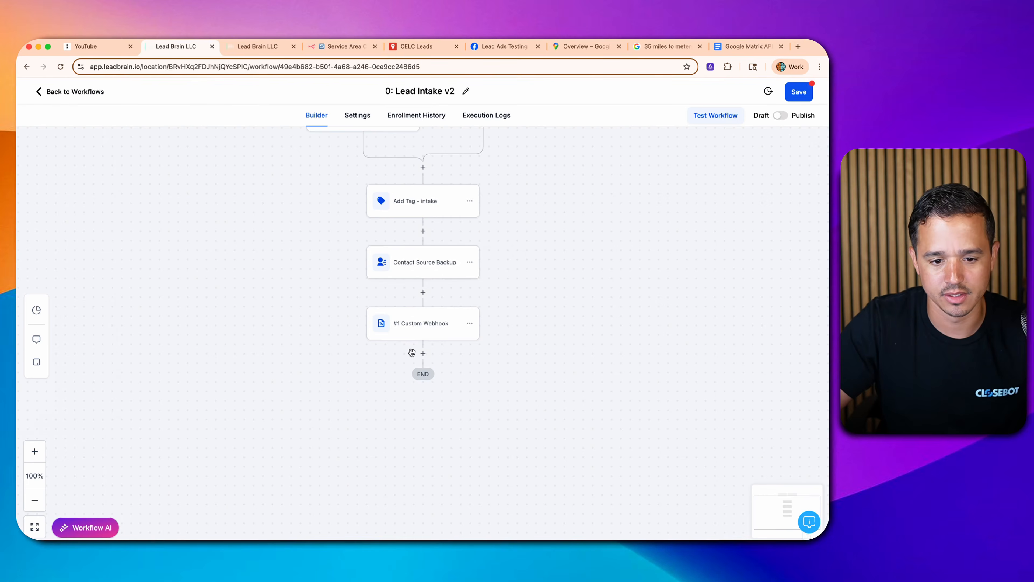
left_click(413, 323)
scroll(504, 421, "down", 6)
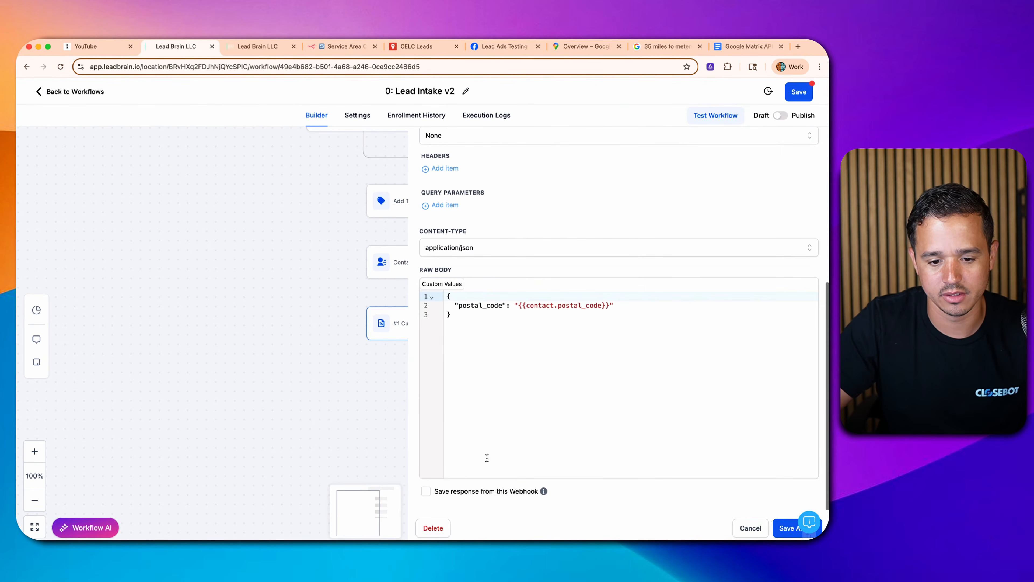
left_click(426, 491)
- Send a test request for the test contact, which returns an empty body
scroll(468, 449, "down", 3)
left_click(469, 465)
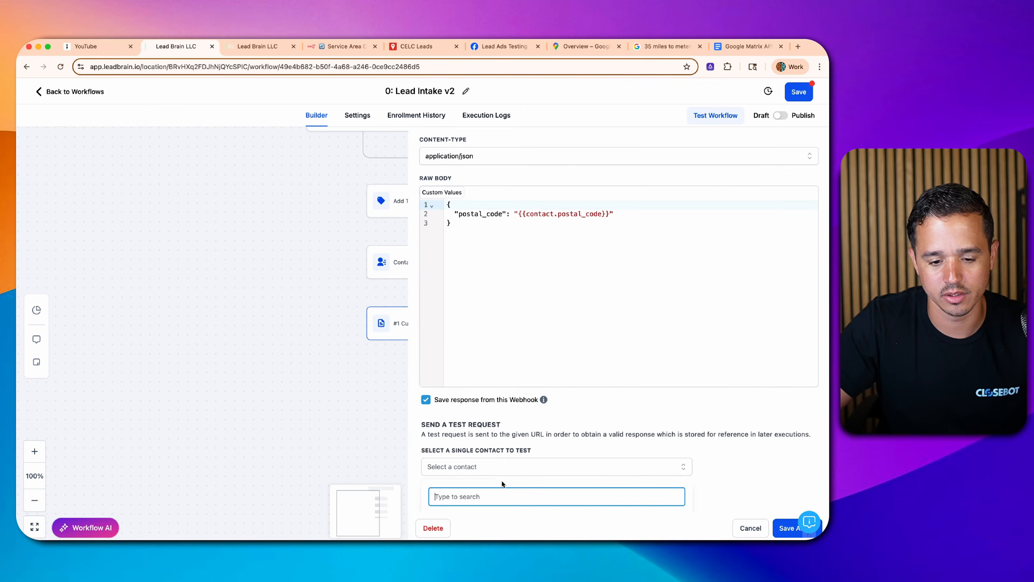
type("test")
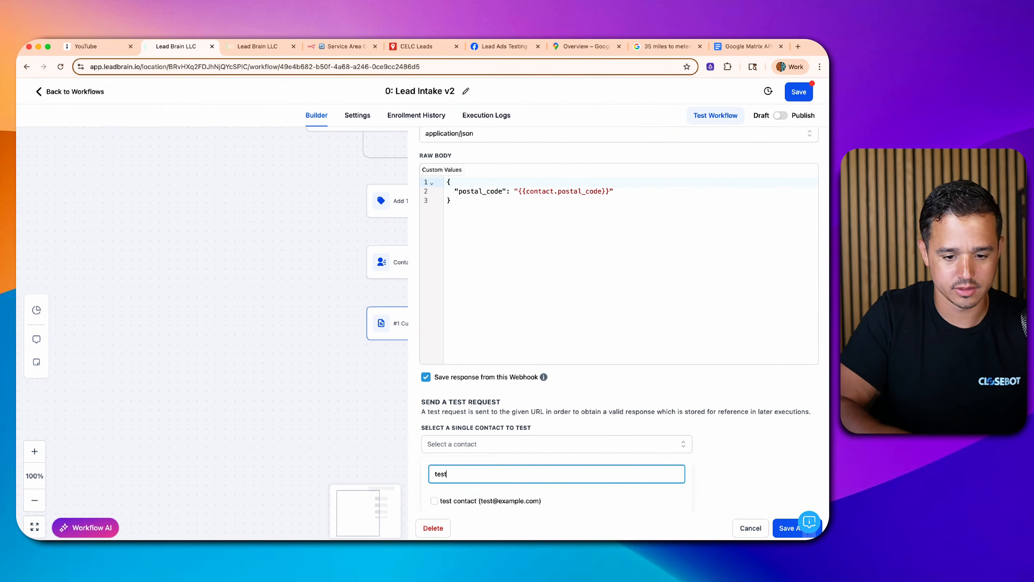
left_click(468, 502)
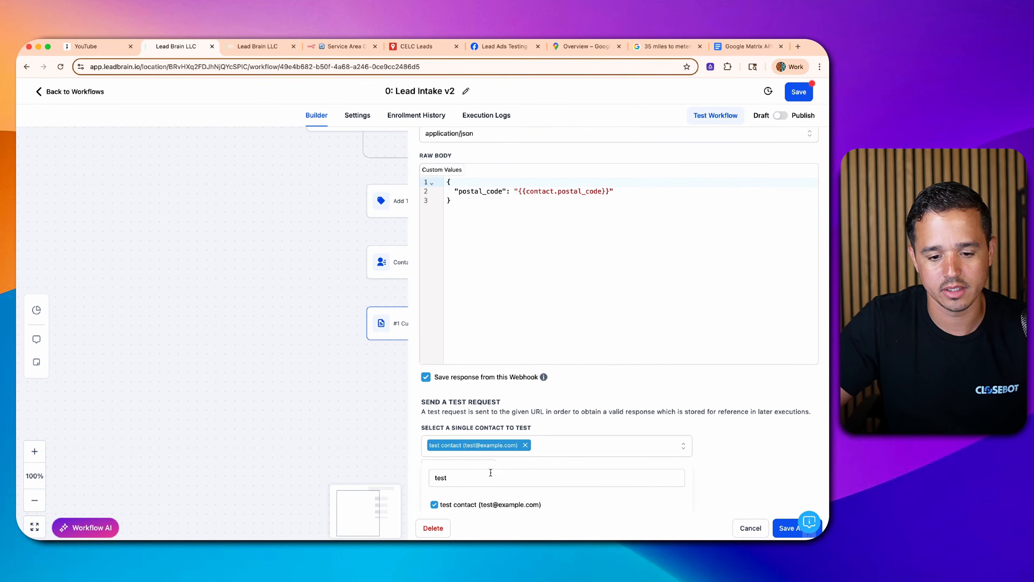
left_click(726, 453)
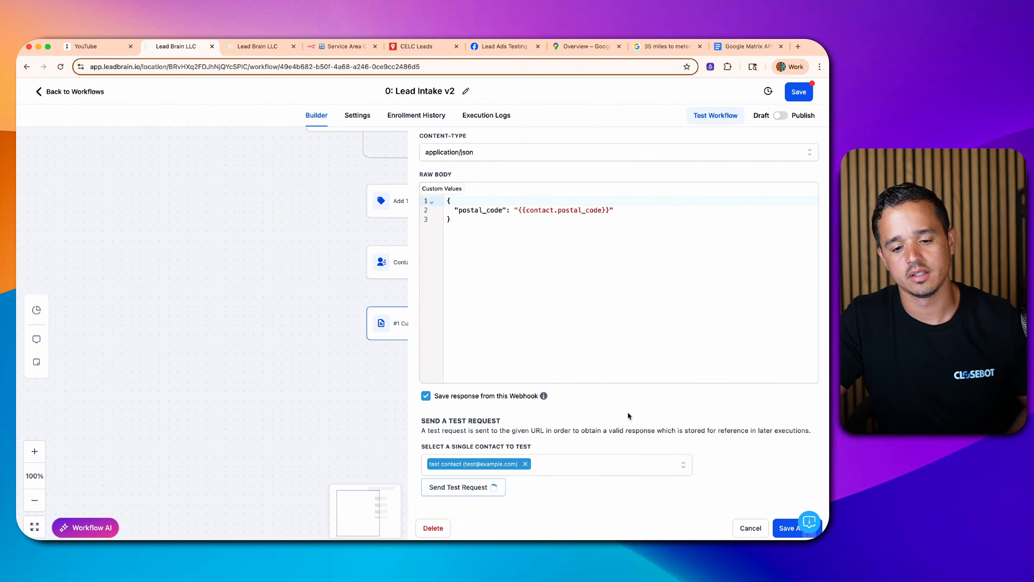
scroll(636, 380, "down", 8)
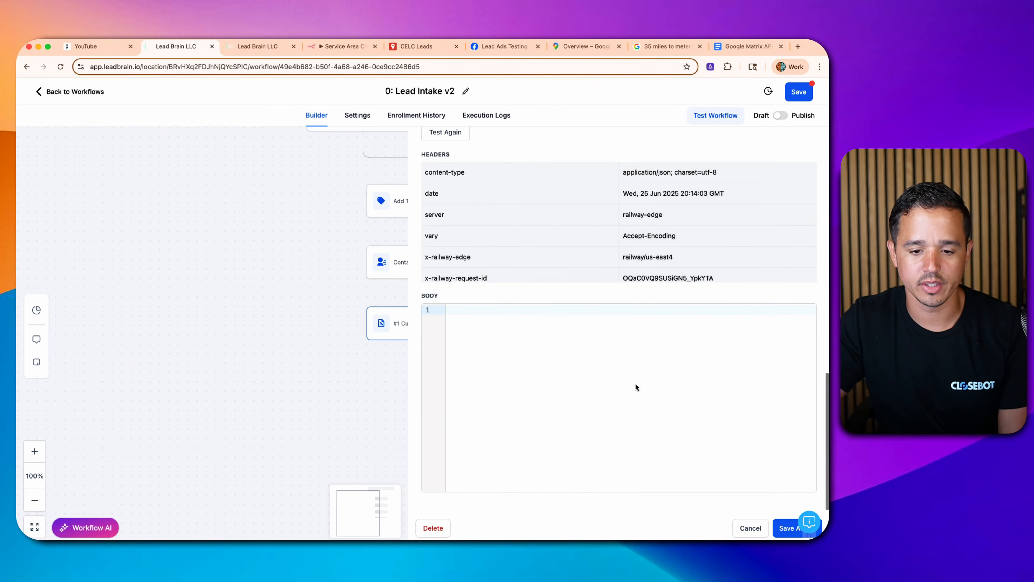
scroll(560, 351, "up", 3)
scroll(495, 392, "down", 3)
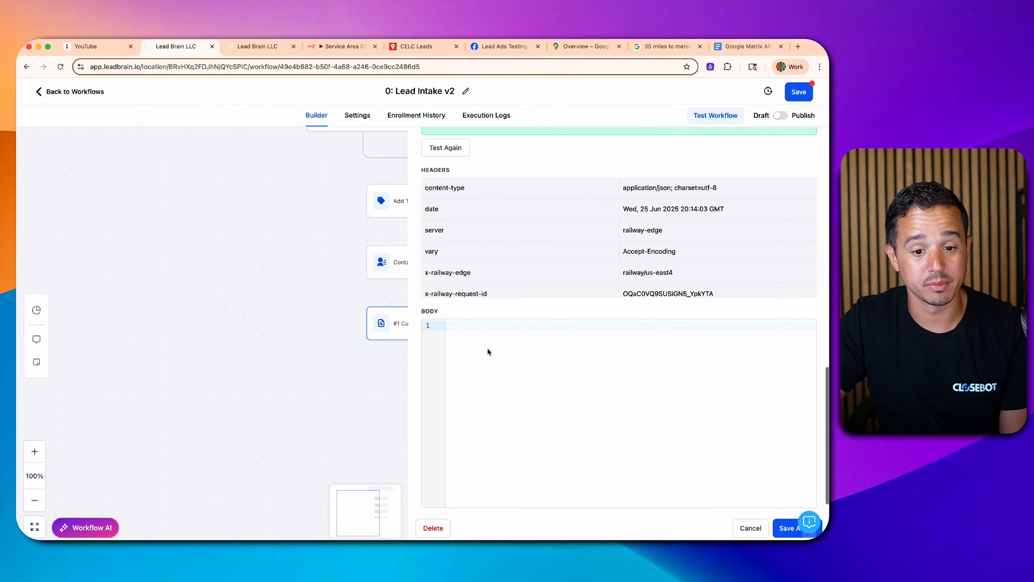
- Check the webhook's received data and pin it
left_click(335, 45)
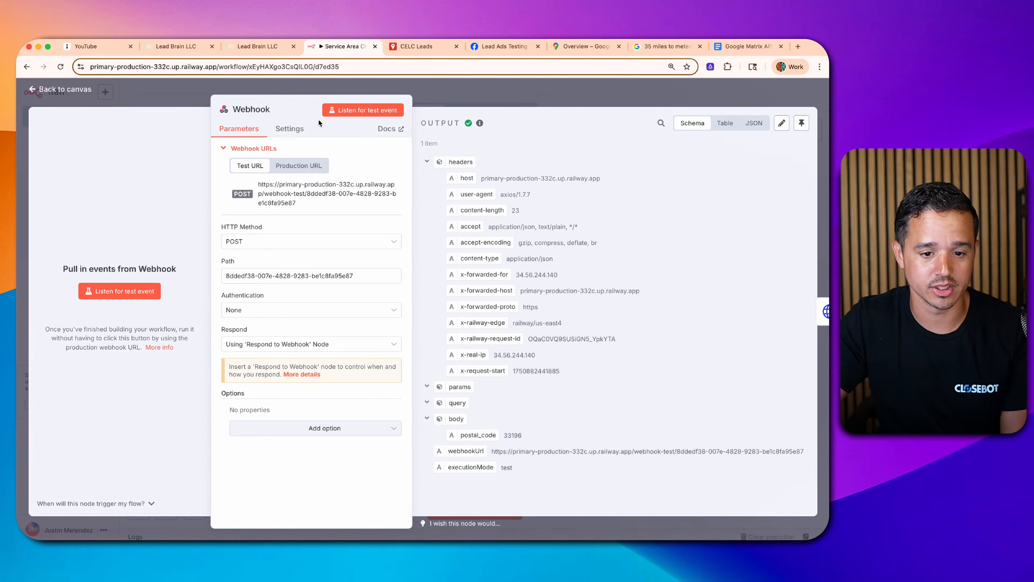
left_click(427, 96)
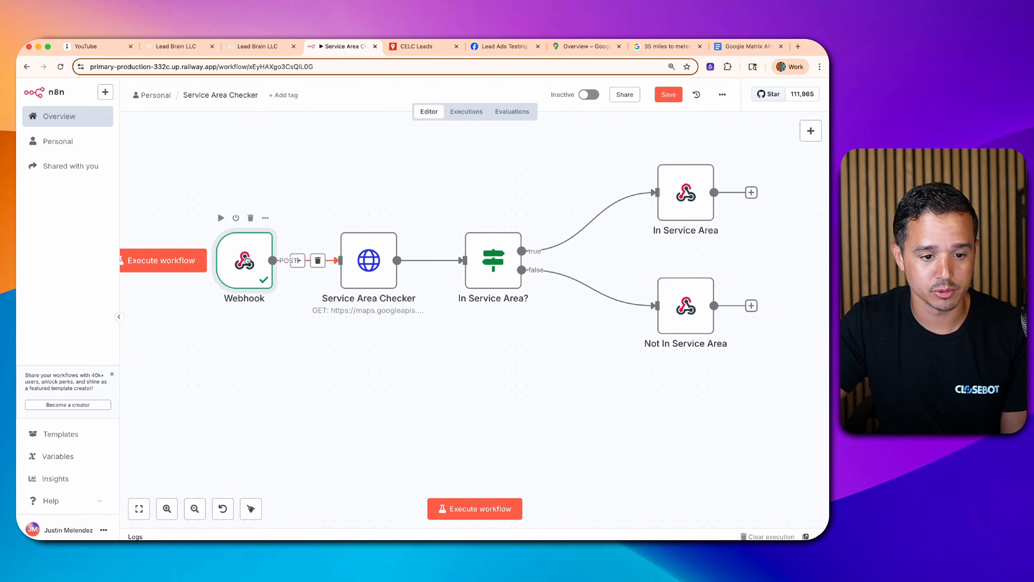
key("p")
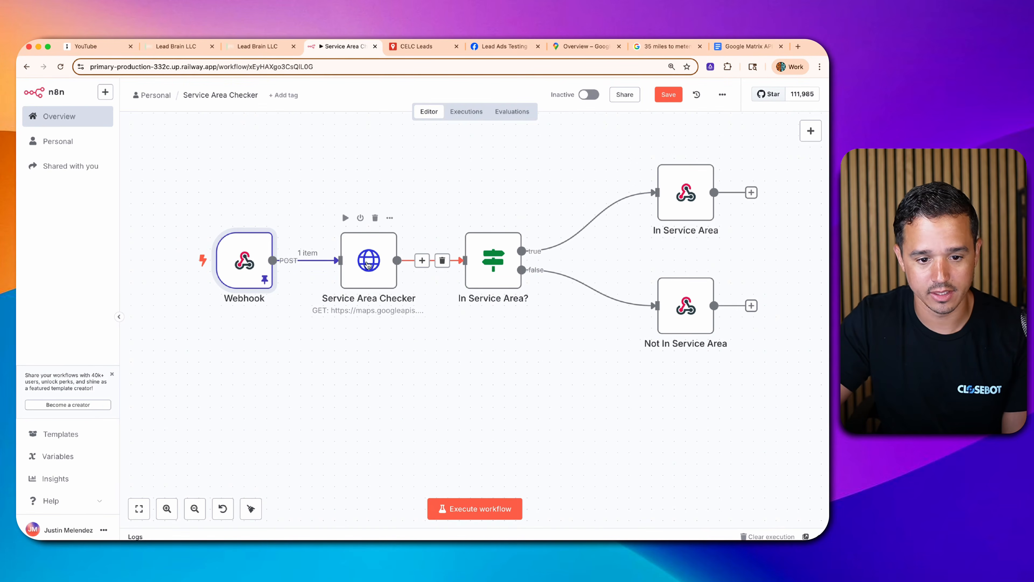
- Replace the Service Area Checker's destinations value with body.postal_code and execute the step
double_click(368, 264)
scroll(385, 322, "down", 5)
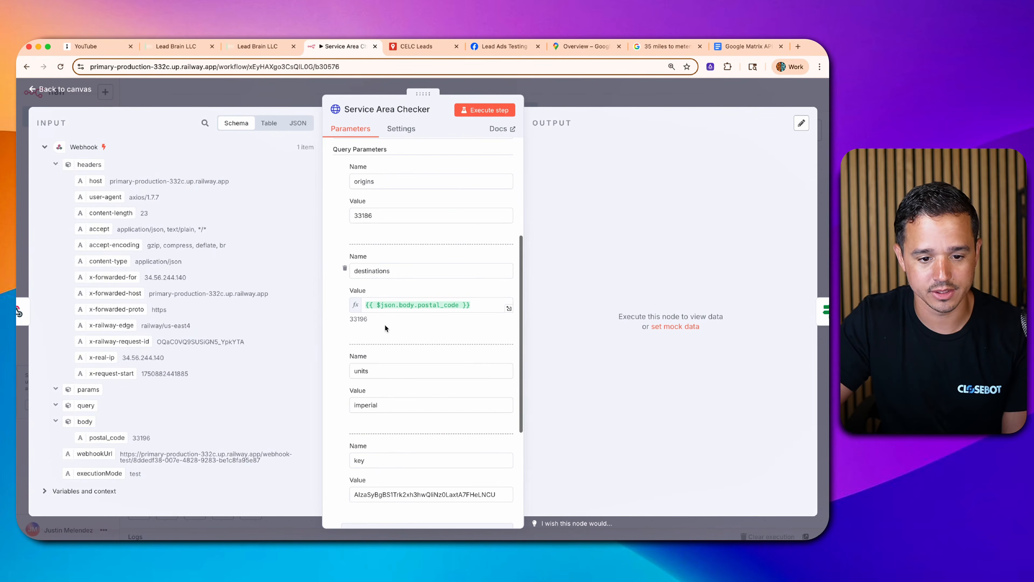
double_click(384, 306)
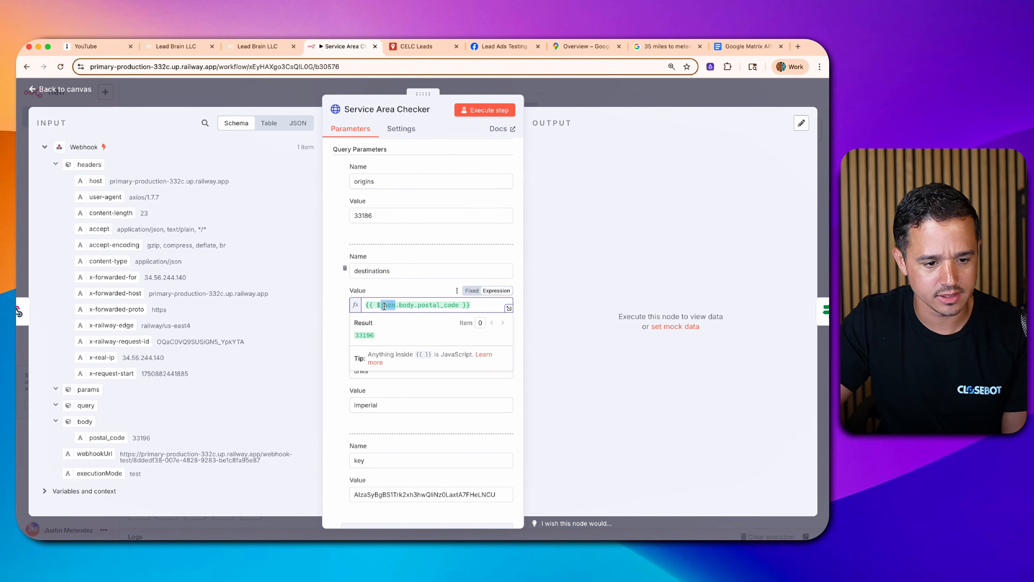
left_click(335, 311)
triple_click(409, 304)
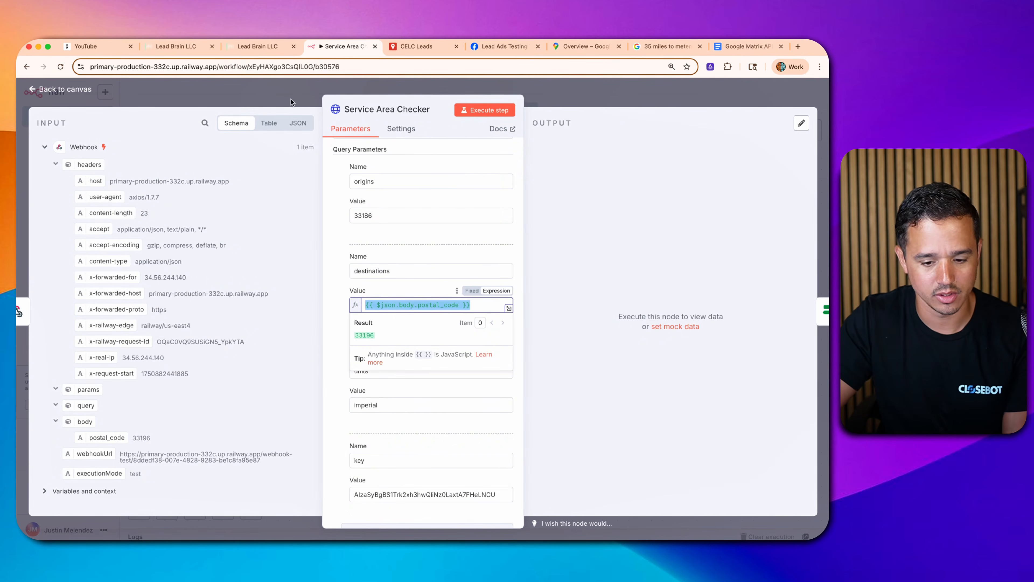
key("BackSpace")
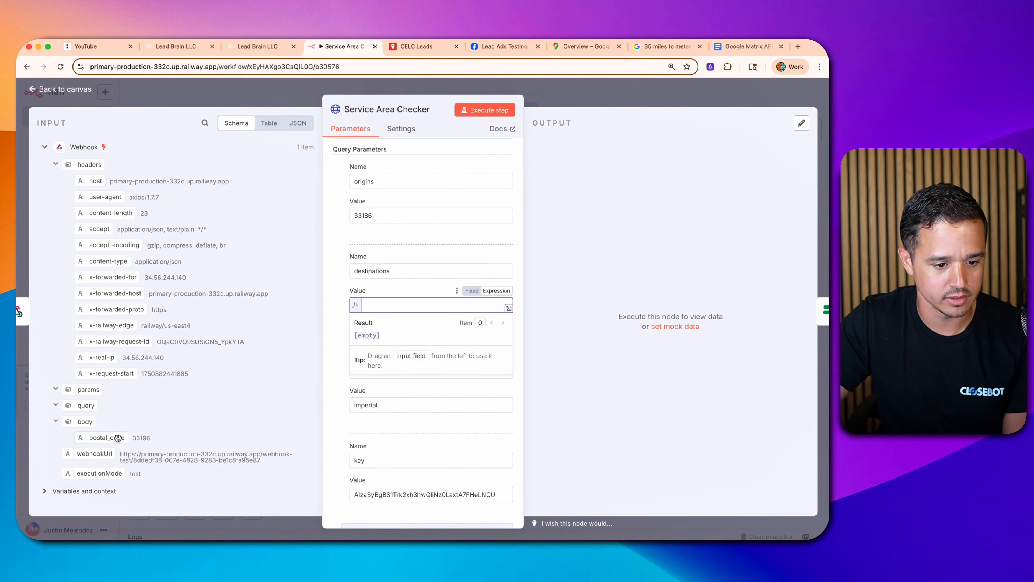
left_click_drag(118, 438, 371, 305)
left_click(479, 109)
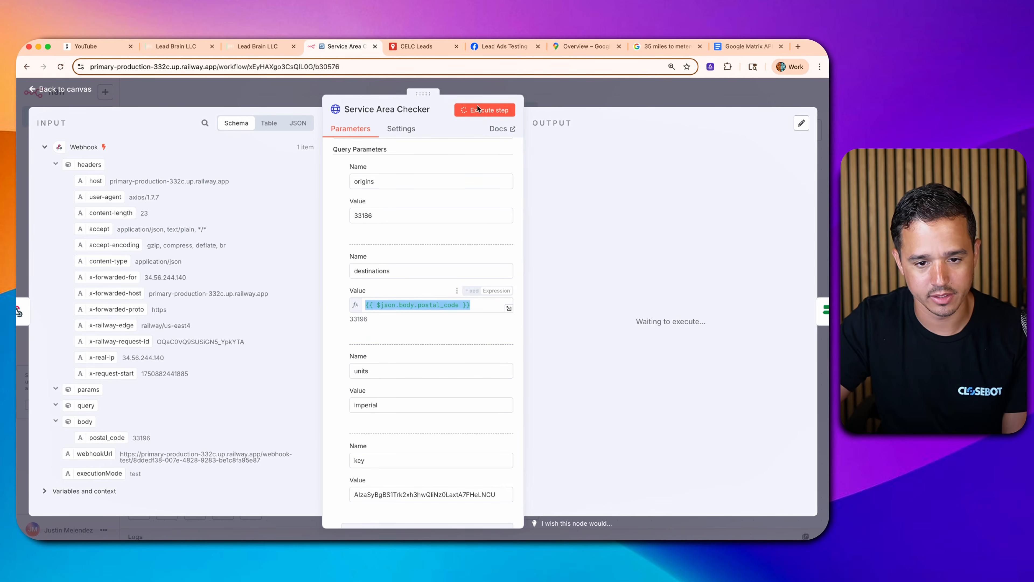
- Run up to the In Service Area? check, confirm the true branch, and save
left_click(613, 96)
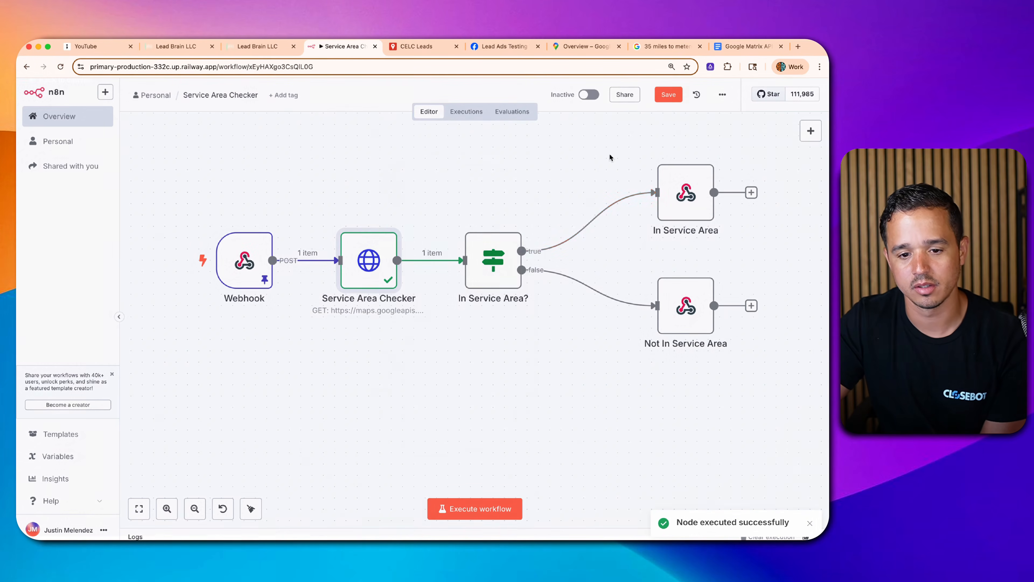
left_click(471, 218)
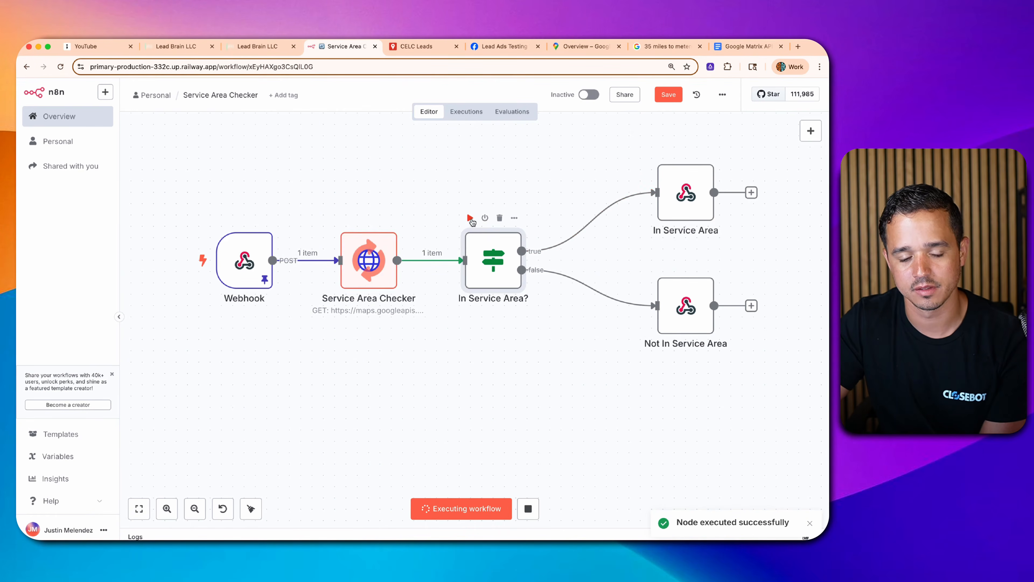
double_click(491, 259)
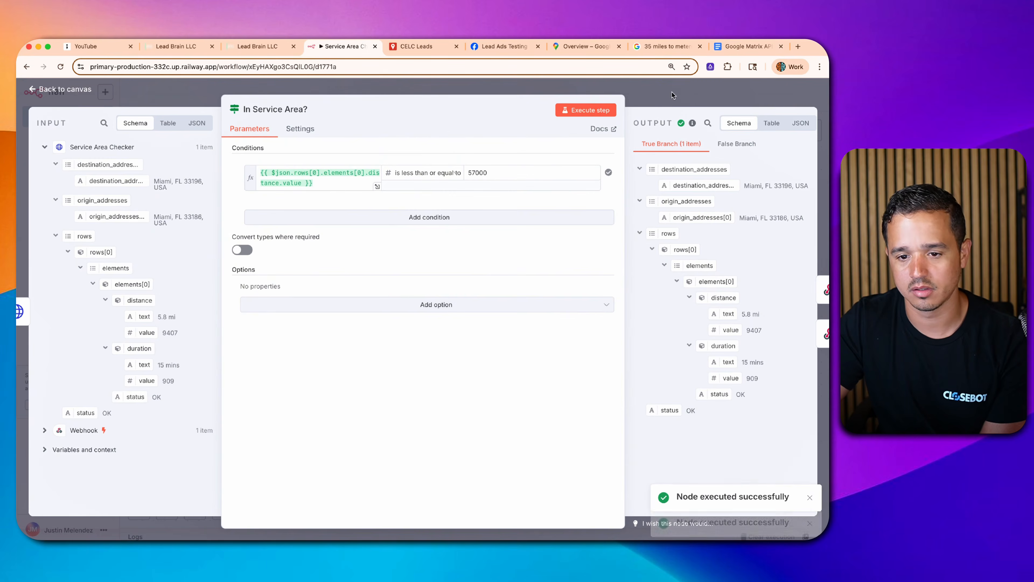
left_click(672, 96)
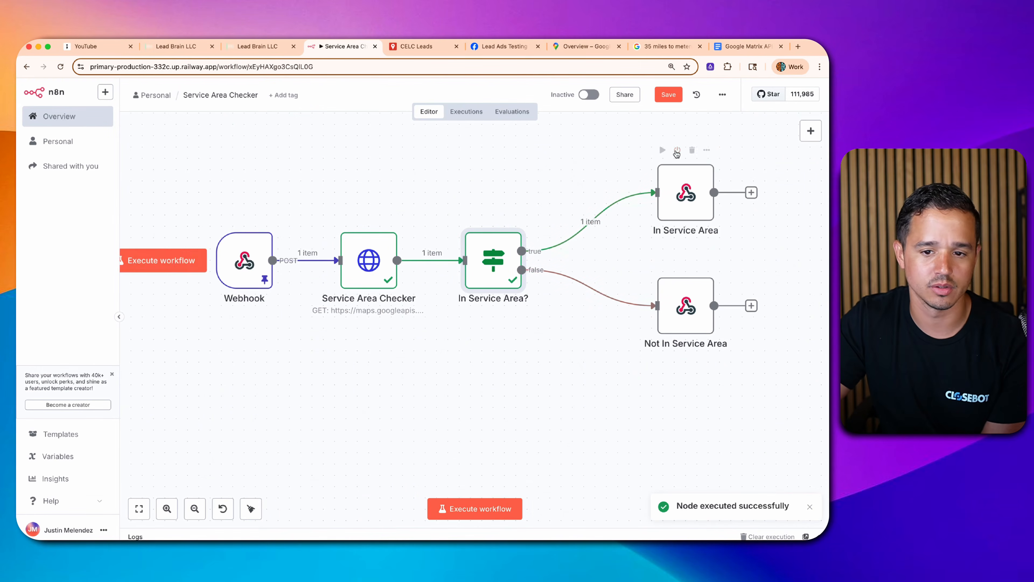
left_click(679, 98)
- Unpin the Webhook data and execute the workflow to await a test call
left_click(244, 269)
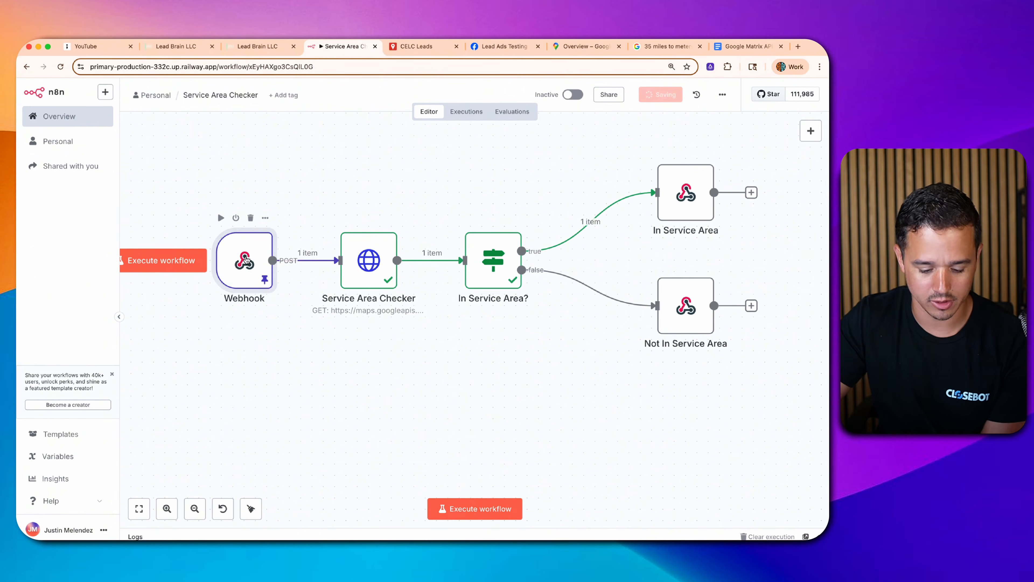
key("p")
left_click(475, 508)
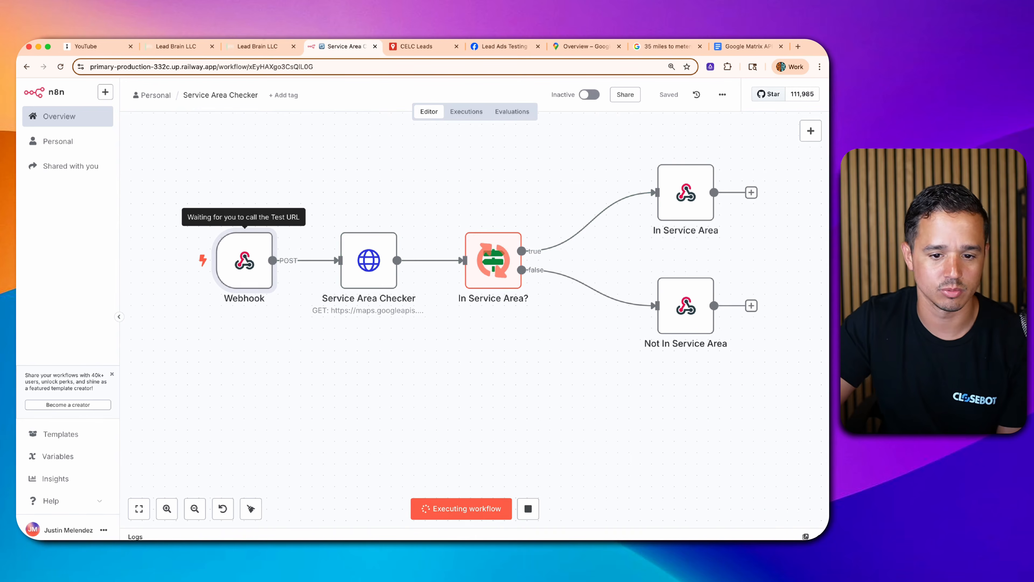
- Resend the Custom Webhook test for the test contact and confirm "result": "yes"
left_click(170, 49)
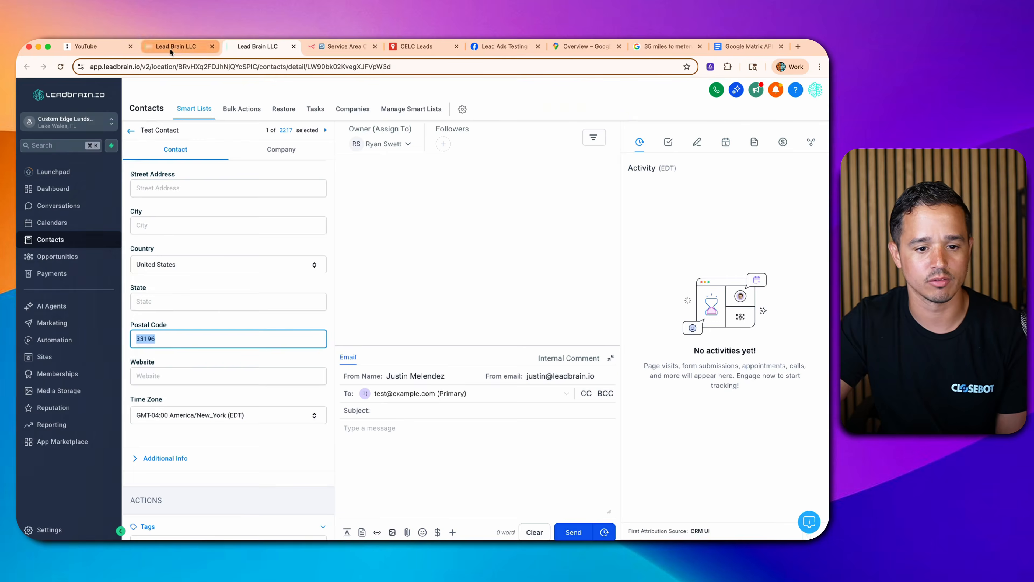
scroll(474, 394, "up", 5)
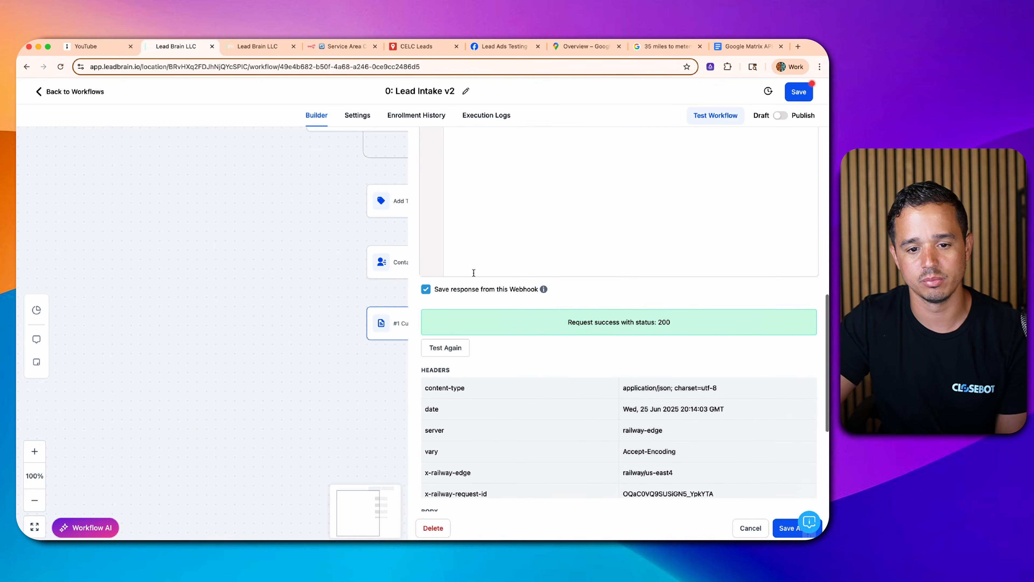
left_click(453, 348)
left_click(485, 460)
type("test")
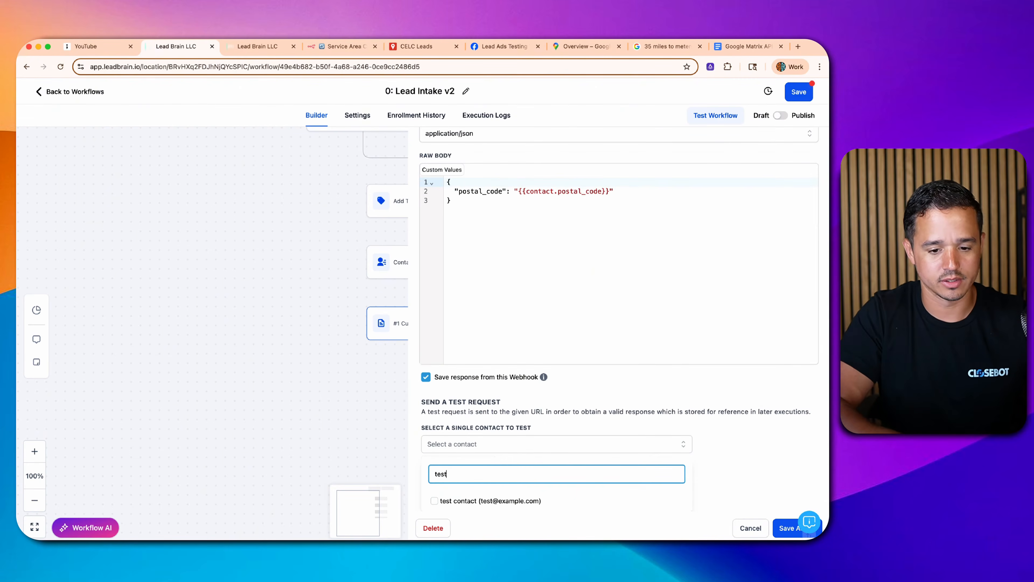
left_click(437, 496)
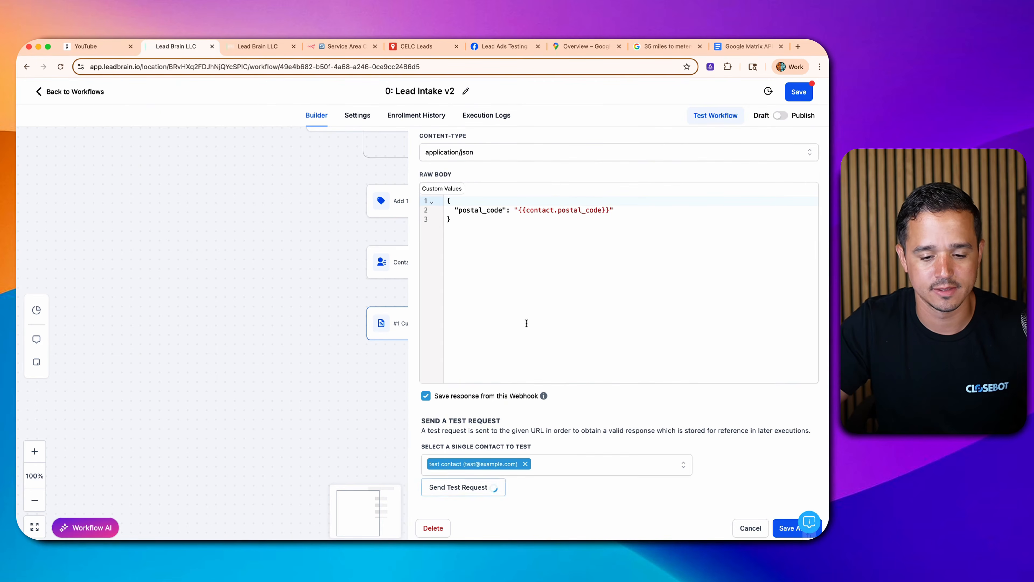
scroll(526, 322, "down", 8)
left_click_drag(526, 322, 490, 342)
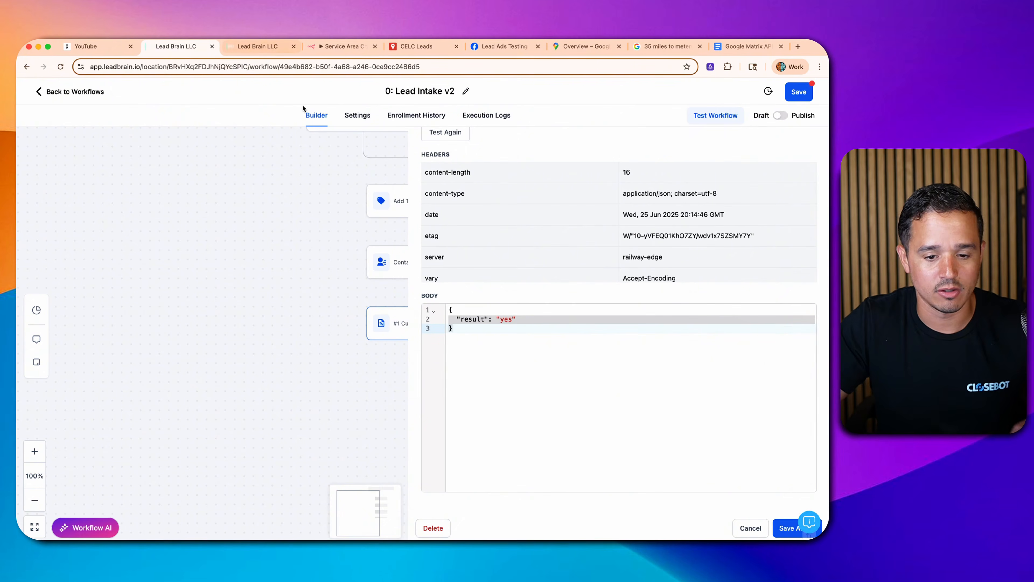
- Change the test contact's postal code to 28314 and save
left_click(260, 48)
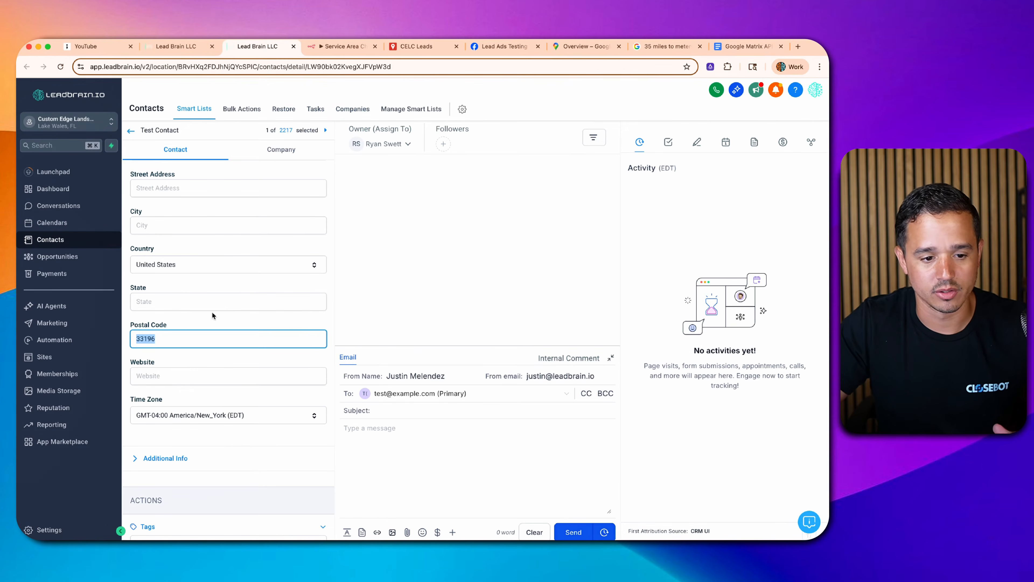
type("28314")
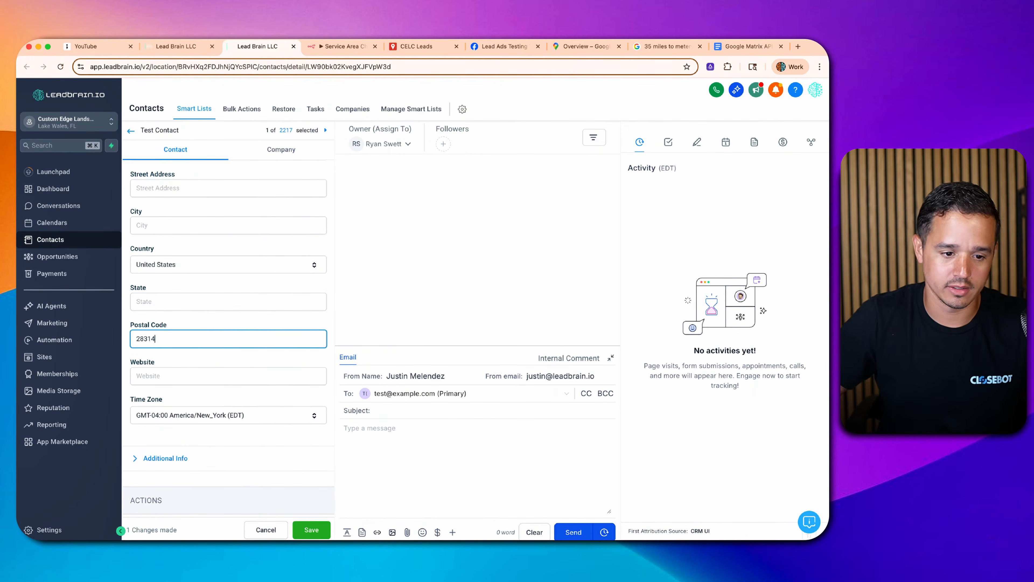
left_click(300, 524)
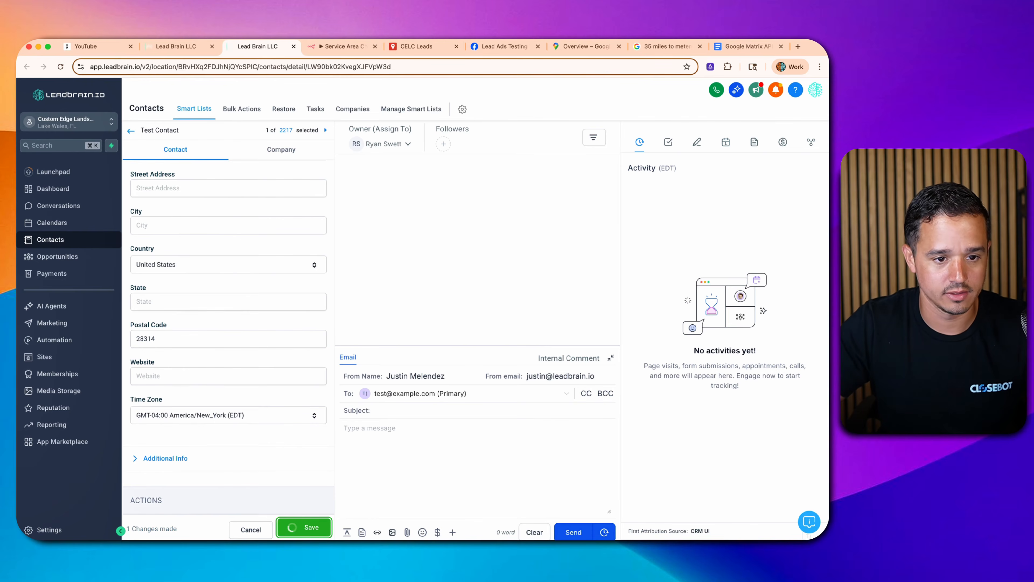
- Reset the Custom Webhook test with Test Again
left_click(196, 46)
scroll(481, 366, "up", 4)
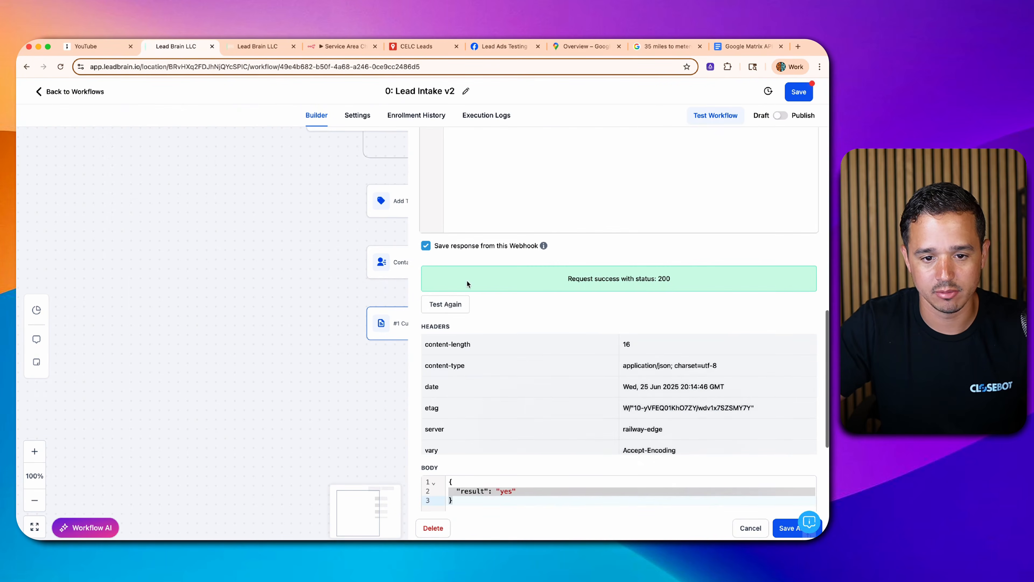
left_click(446, 304)
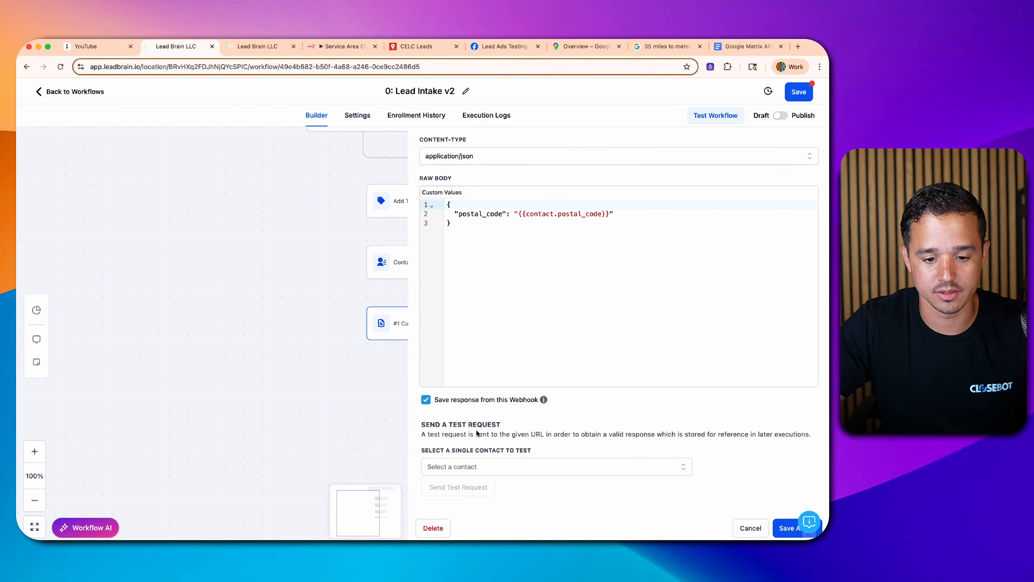
- Pick the test contact, then save the Custom Webhook step
left_click(479, 467)
type("test")
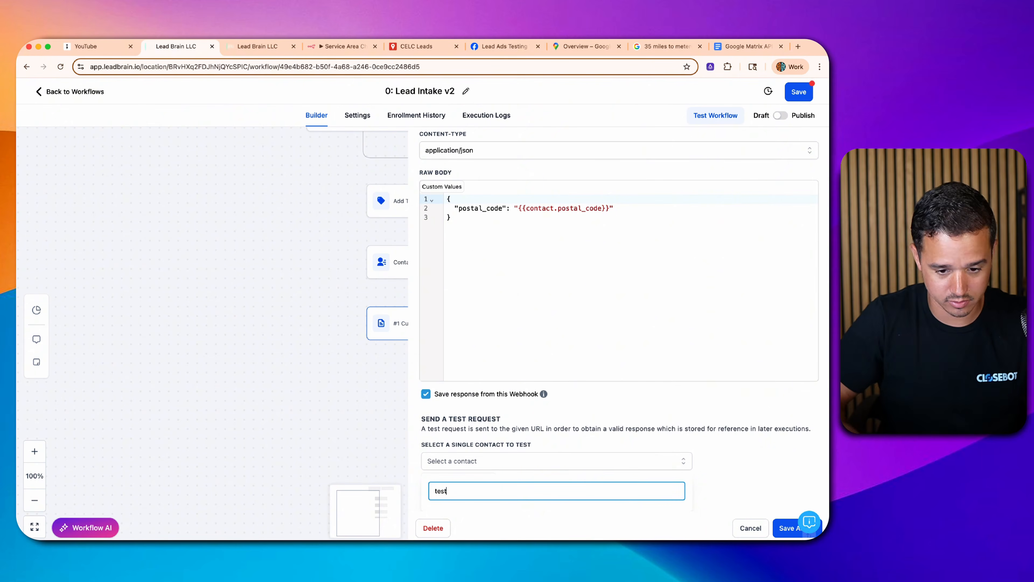
left_click(490, 507)
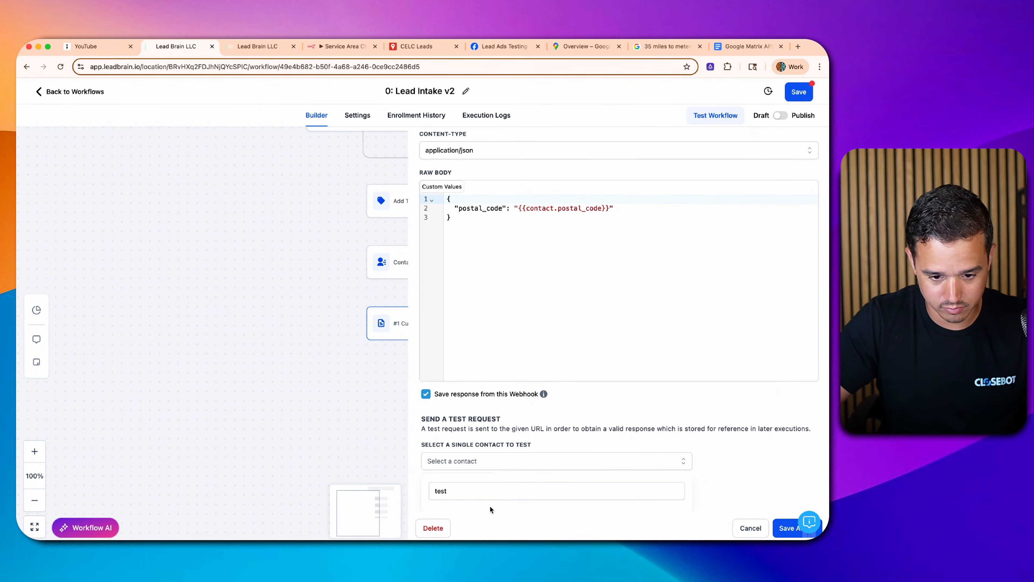
key("super+minus")
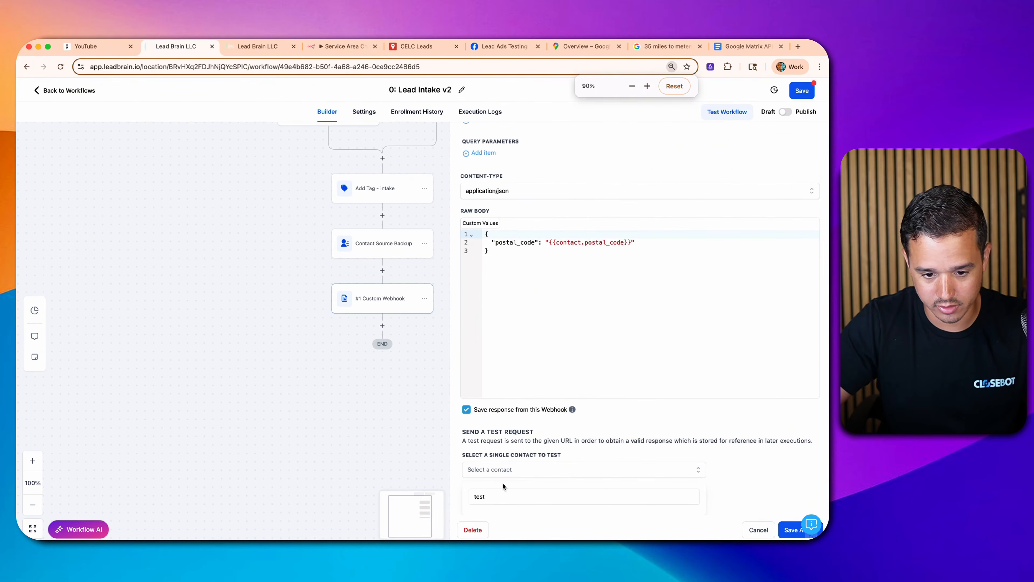
key("super+equal")
scroll(571, 460, "down", 2)
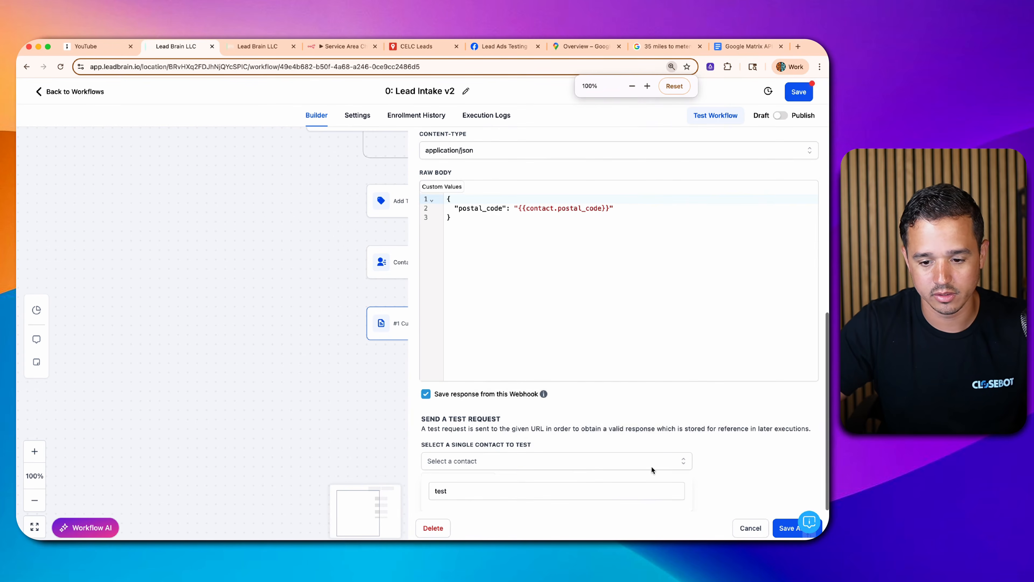
left_click(685, 457)
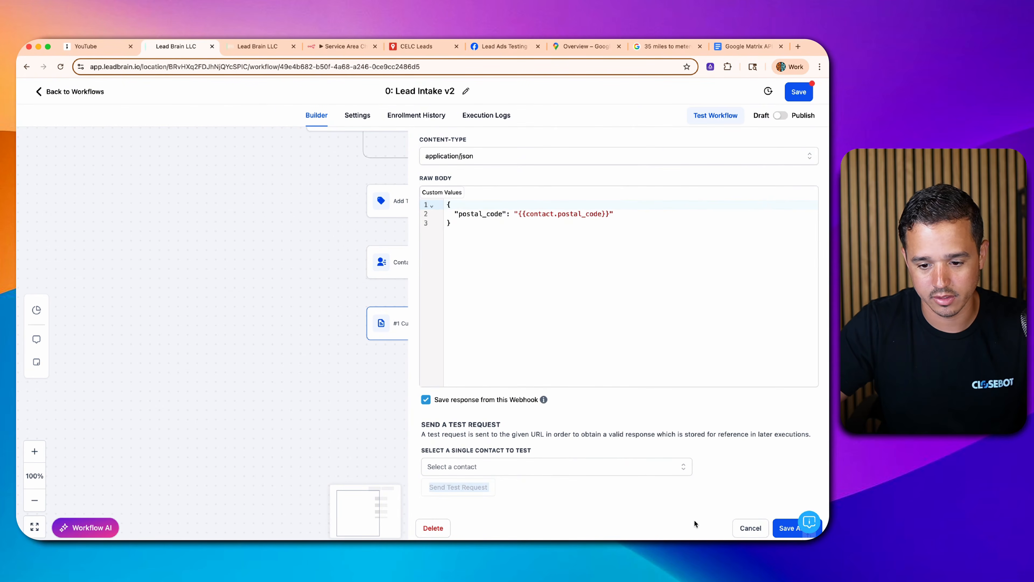
left_click(743, 525)
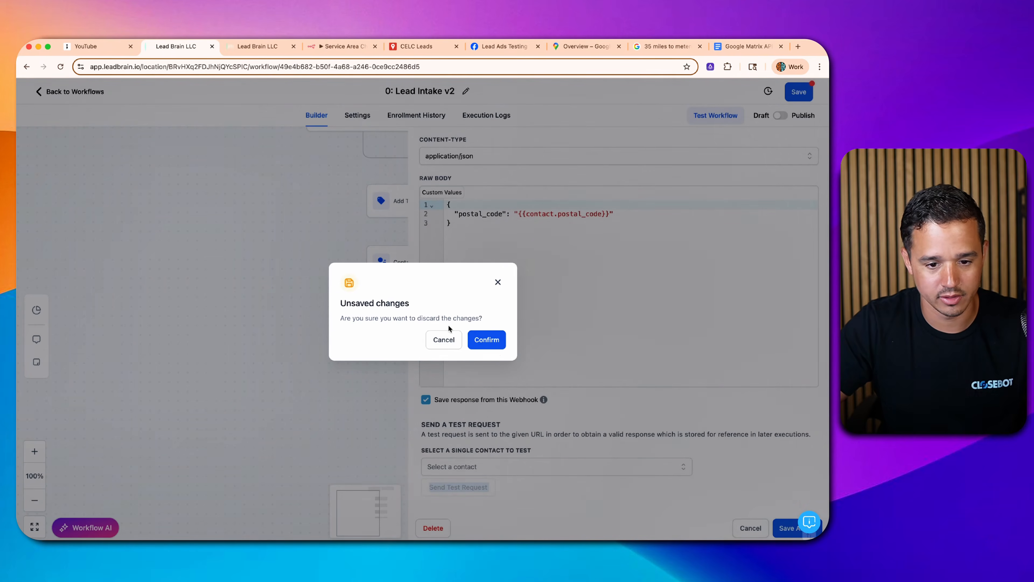
left_click(456, 342)
left_click(780, 528)
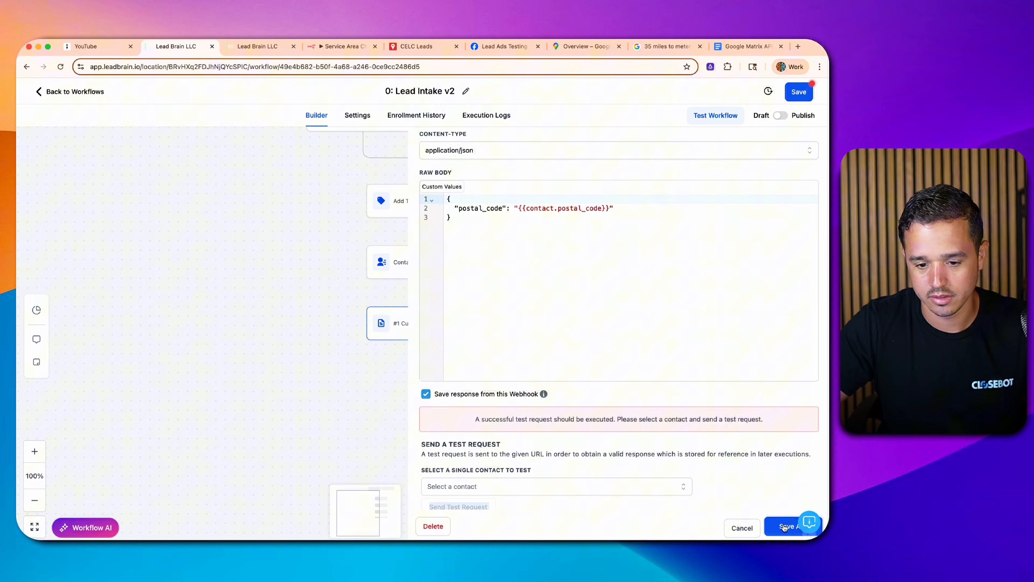
- Send the test request with the test contact, which fails with a 404
left_click(557, 487)
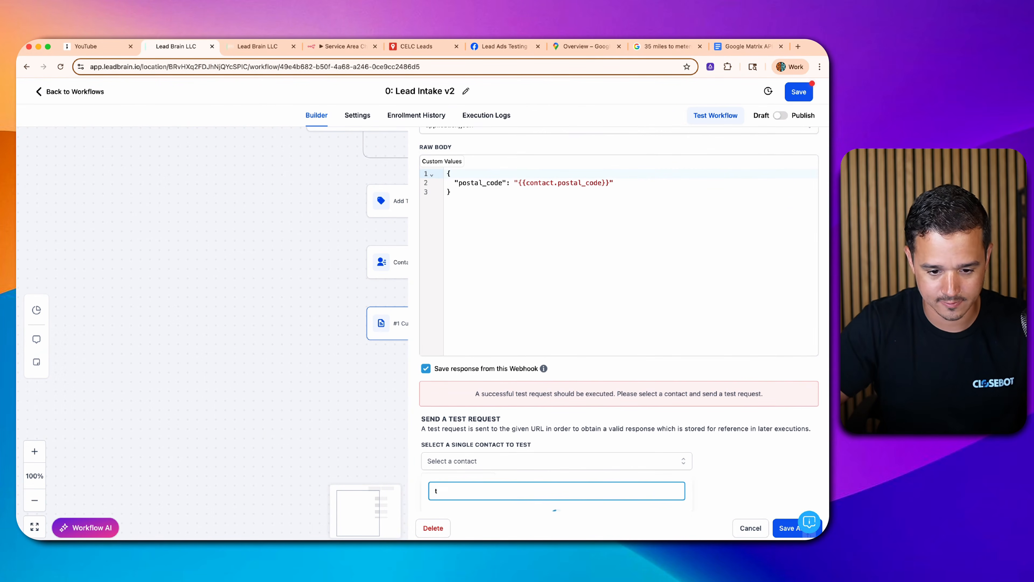
scroll(682, 449, "up", 5)
scroll(683, 451, "down", 5)
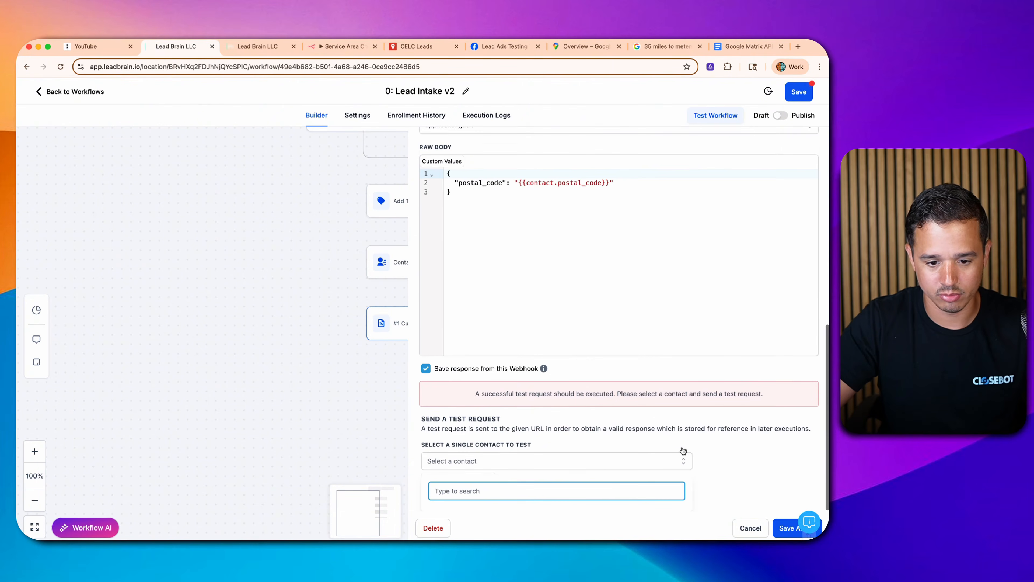
type("test")
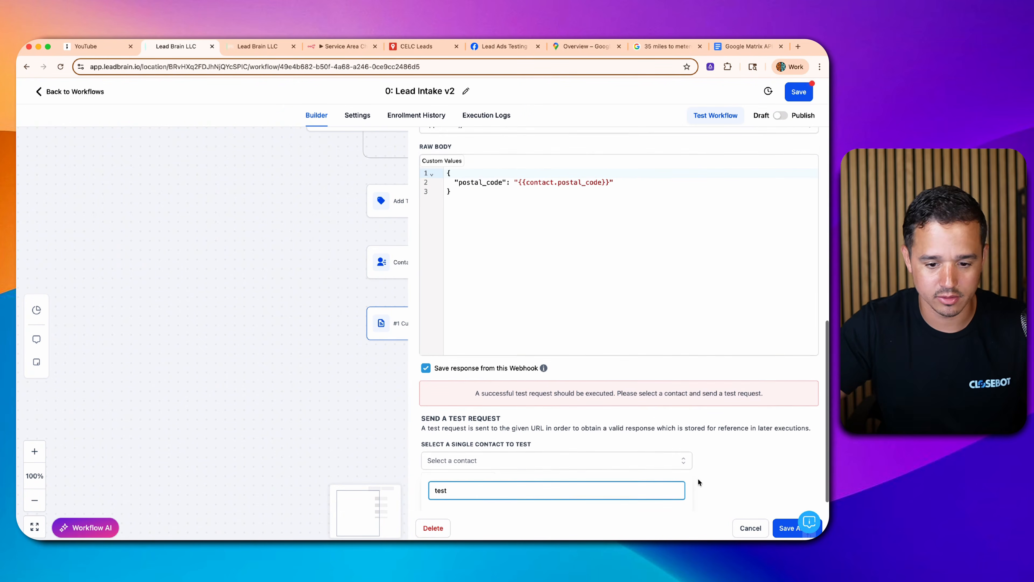
left_click(580, 497)
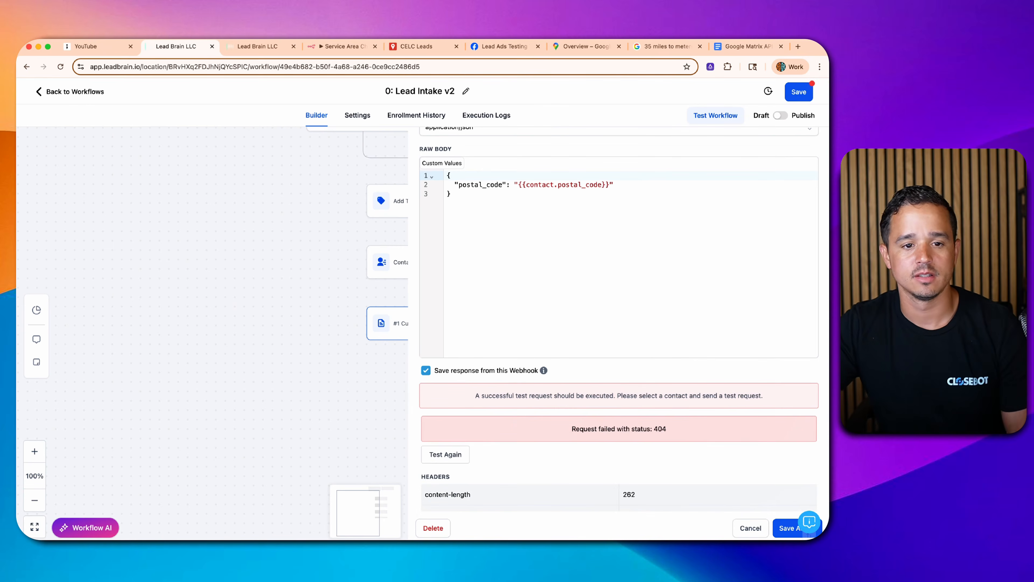
- Execute the n8n workflow, then resend the test to receive "result": "no"
left_click(306, 45)
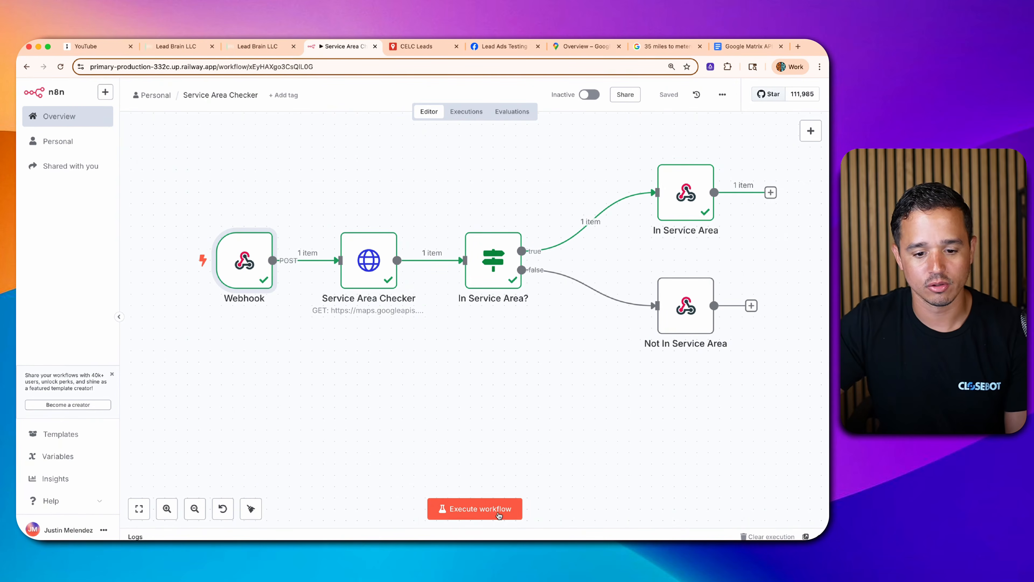
left_click(468, 508)
left_click(176, 46)
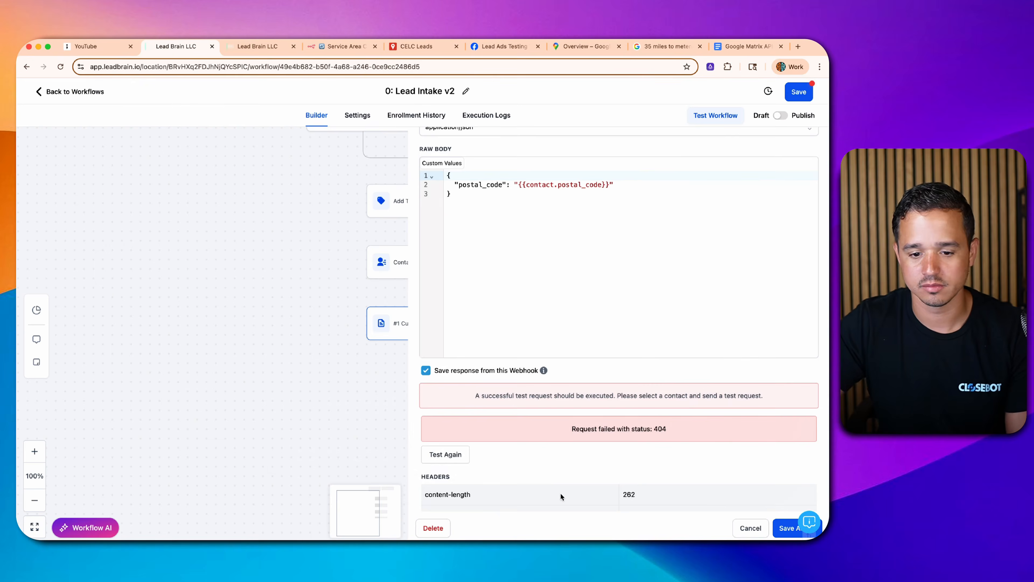
left_click(446, 462)
left_click(493, 464)
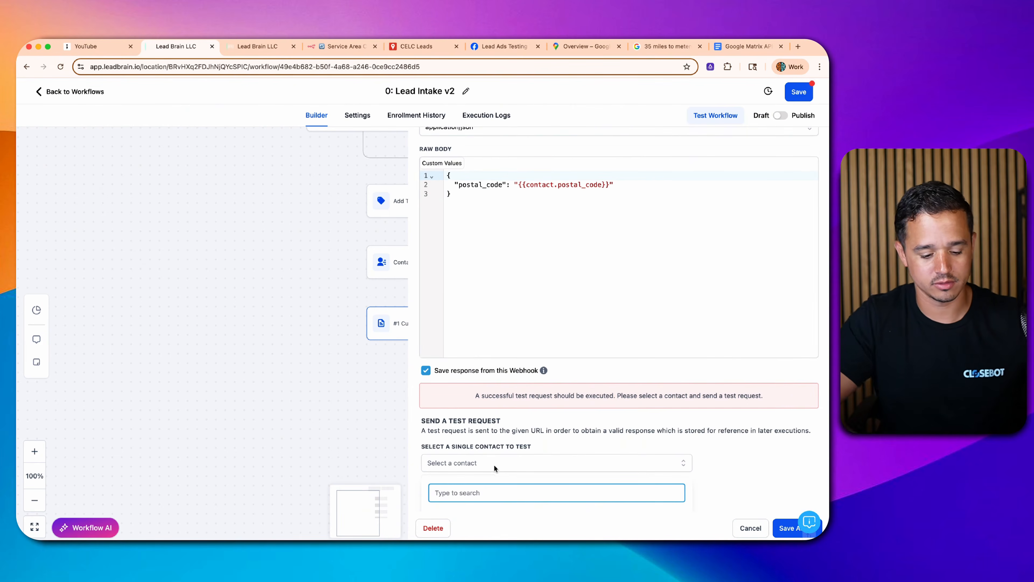
type("test")
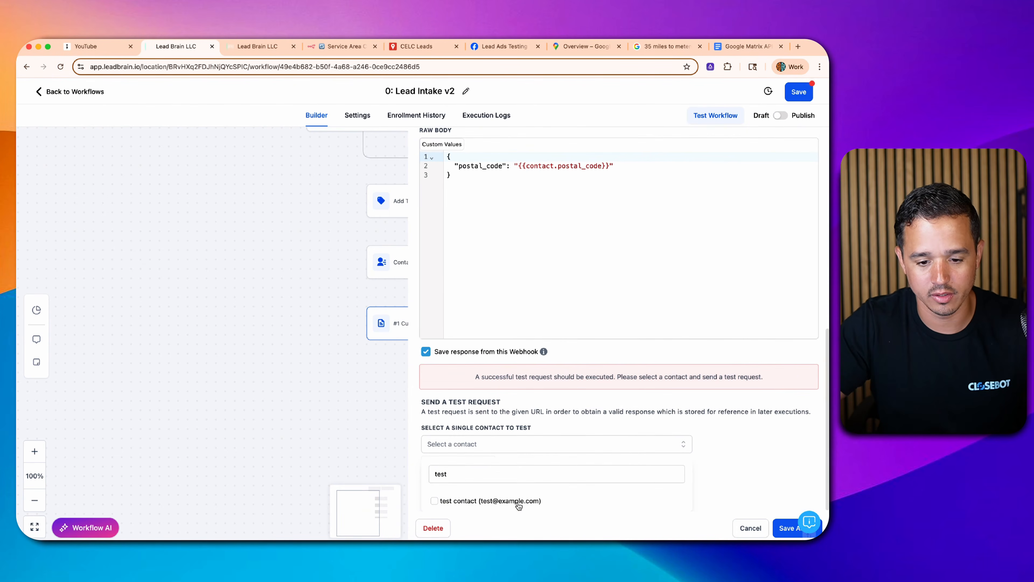
left_click(530, 501)
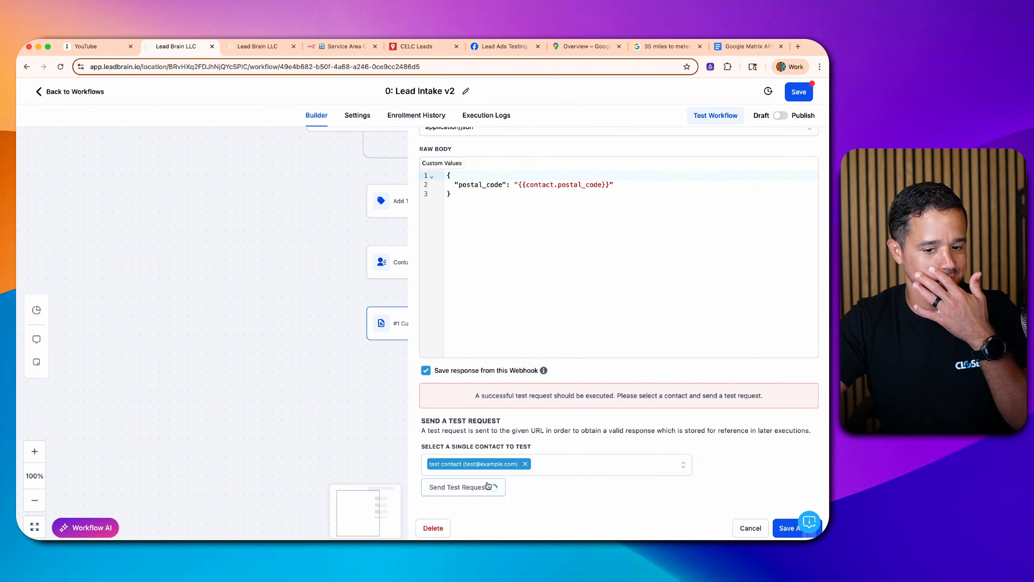
scroll(718, 421, "down", 7)
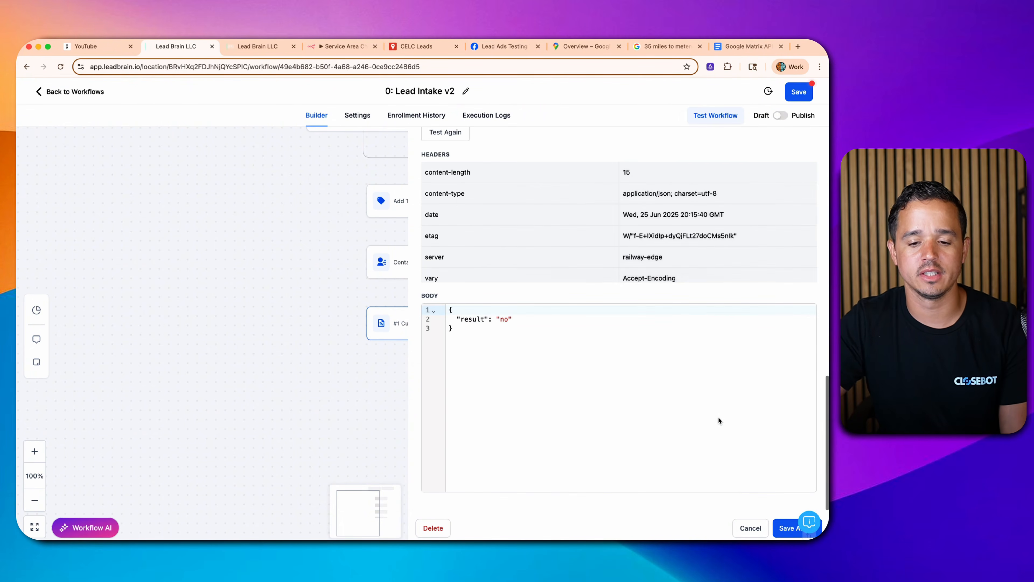
left_click(260, 47)
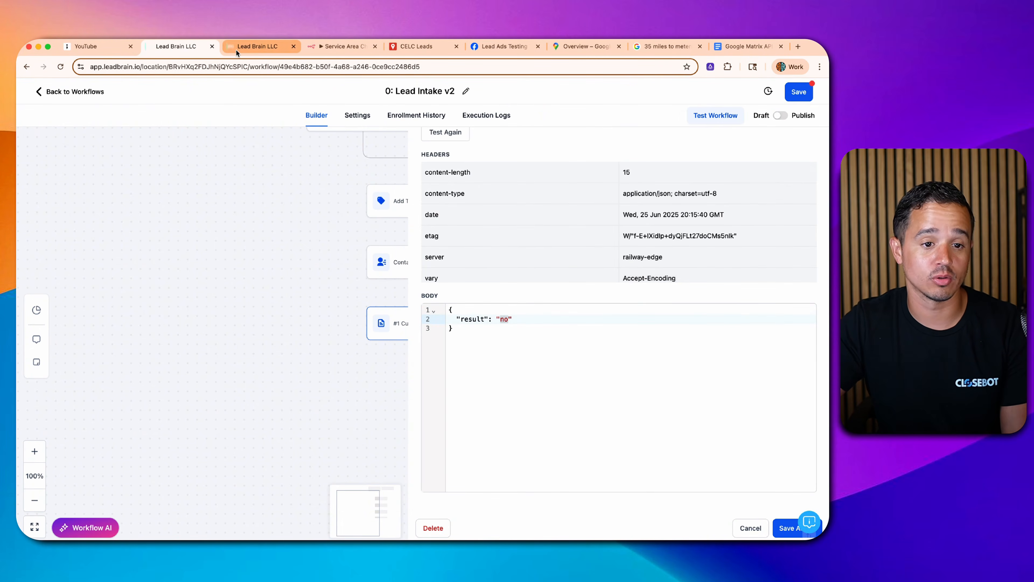
- Confirm the Service Area Checker measured 757 mi to 28314, then inspect the Webhook node
left_click(342, 46)
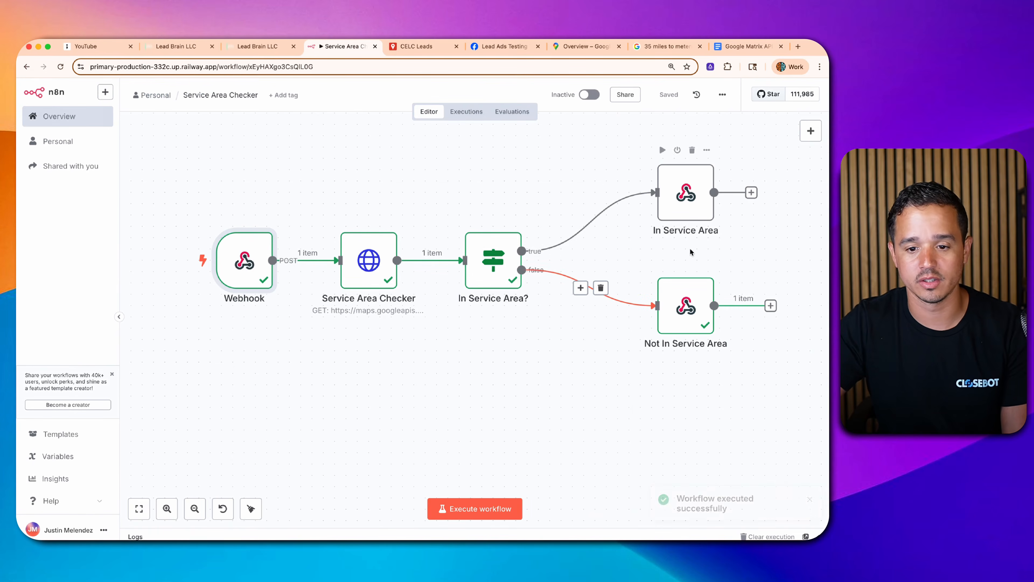
double_click(387, 268)
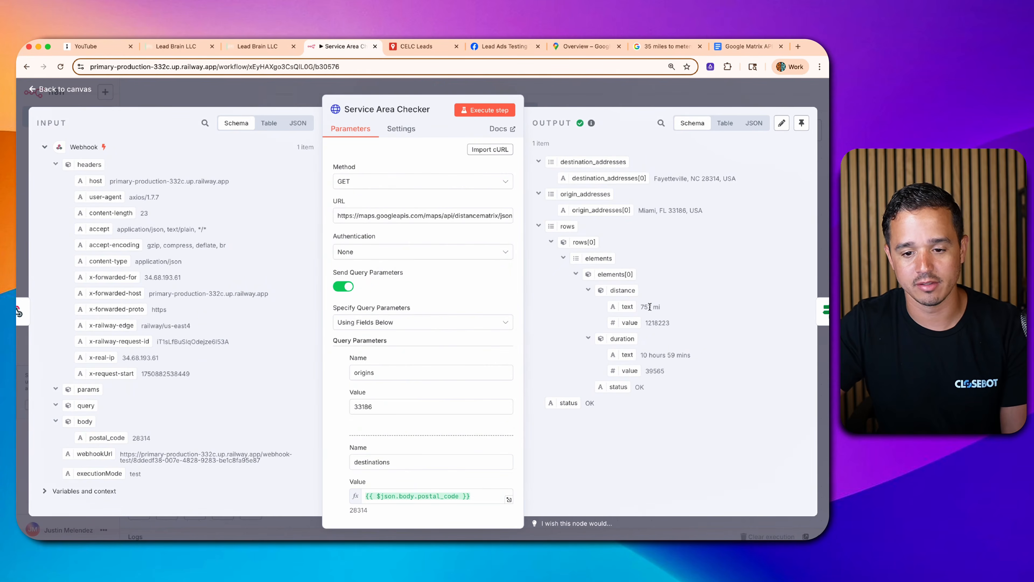
left_click_drag(651, 306, 656, 325)
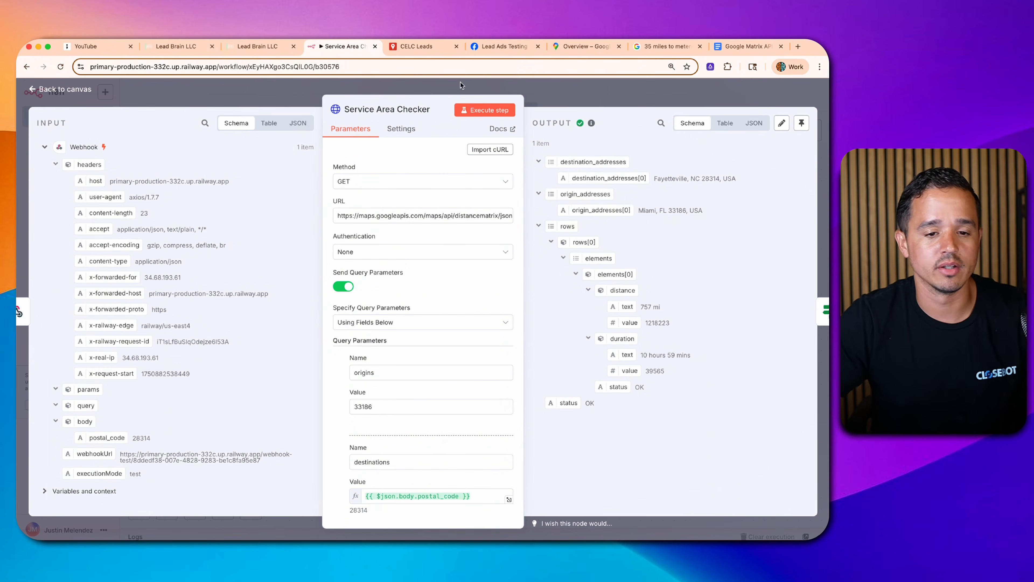
left_click(570, 93)
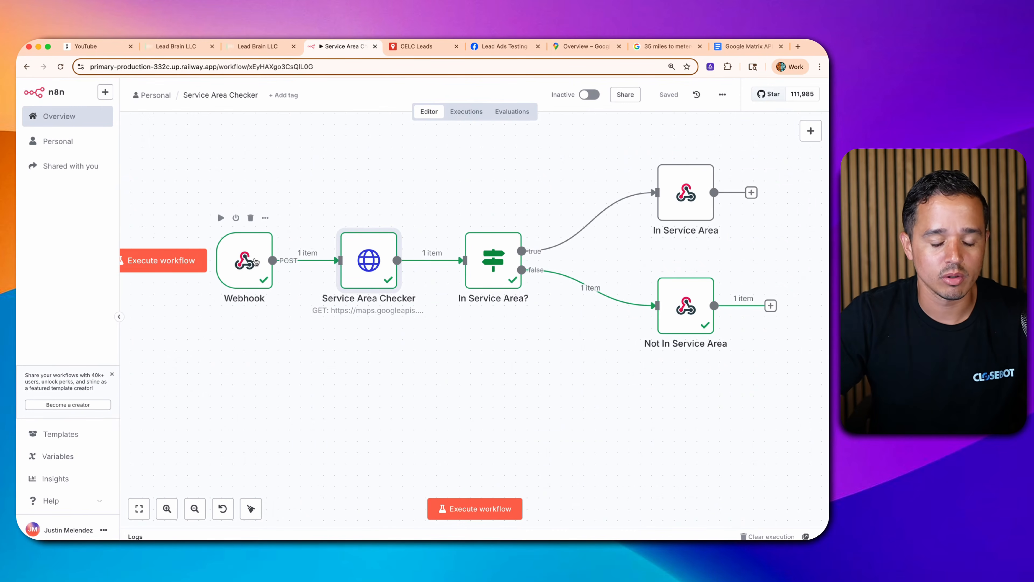
double_click(255, 261)
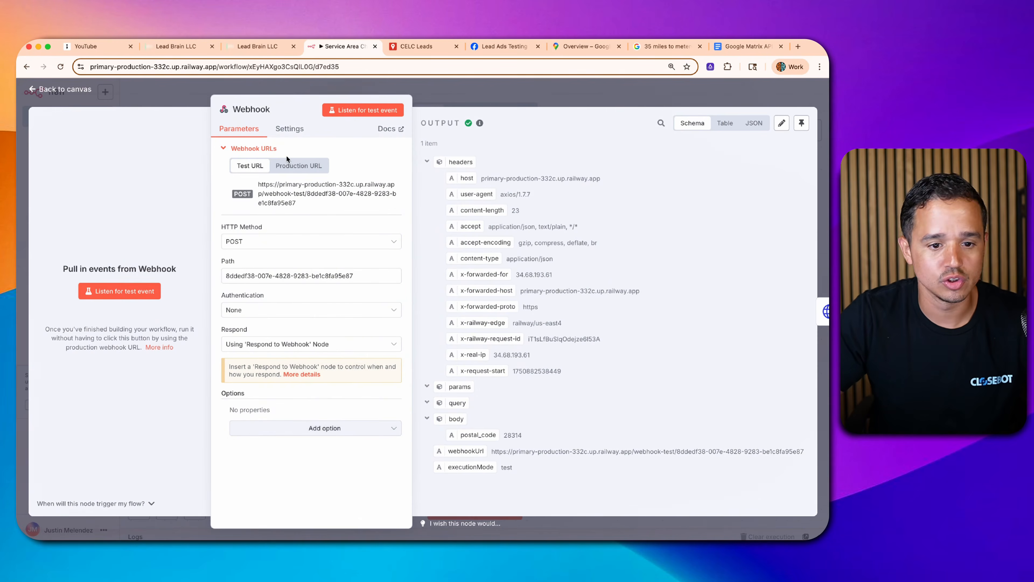
left_click(179, 51)
- Add an If / Else condition after the custom webhook, named 'In Service Area?'
left_click(785, 528)
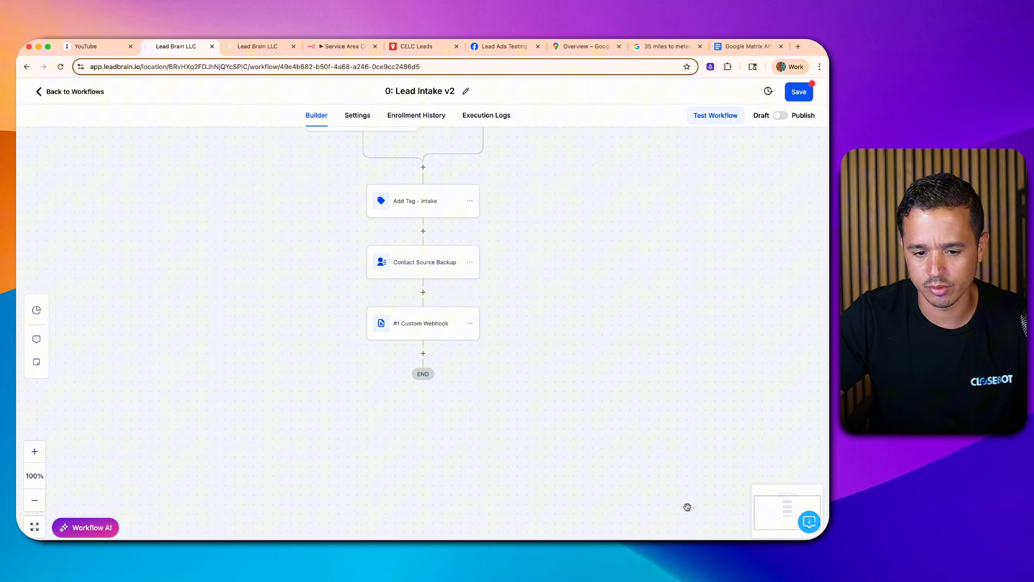
left_click(423, 352)
type("if")
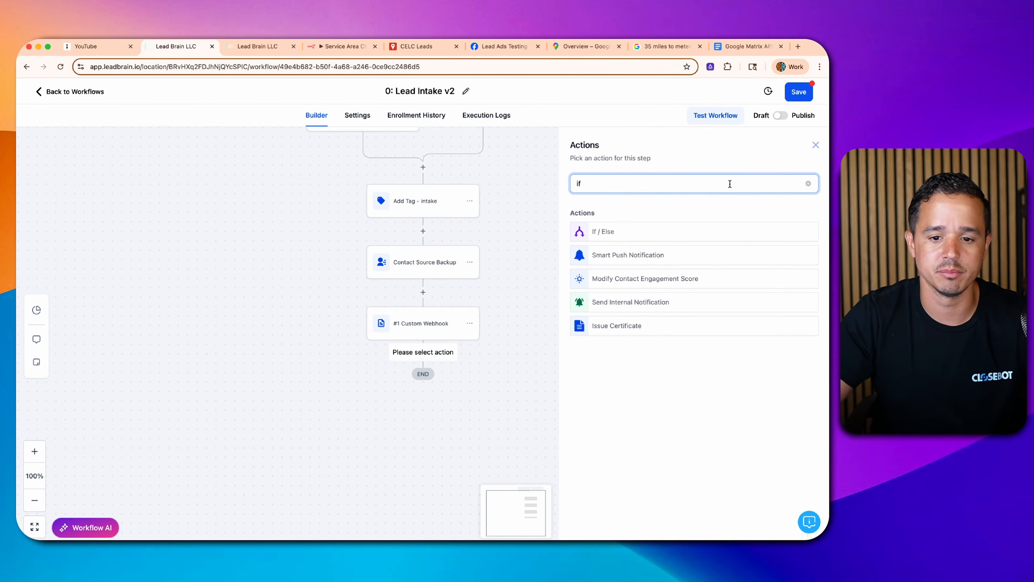
left_click(655, 229)
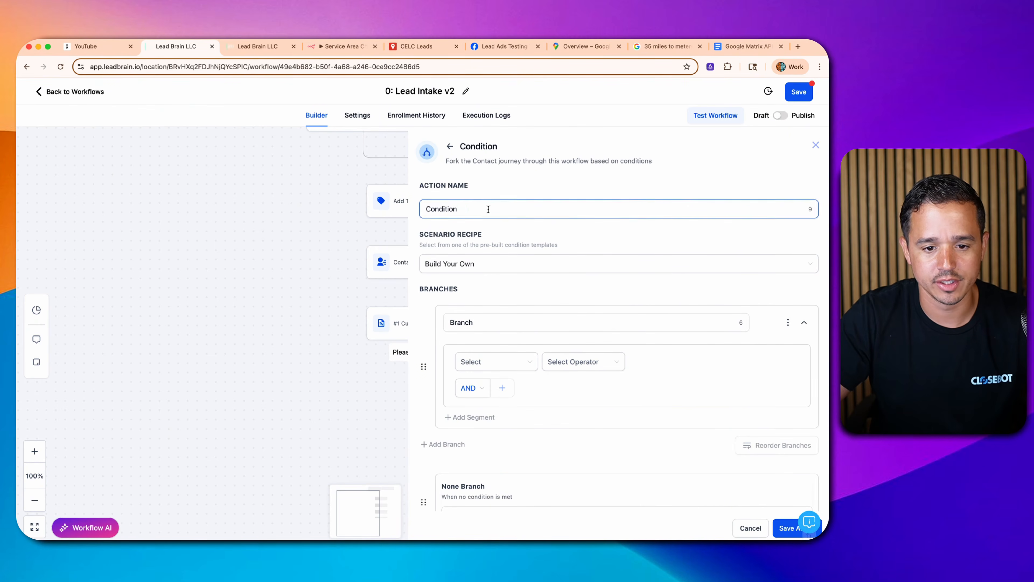
key("super+a")
type("In")
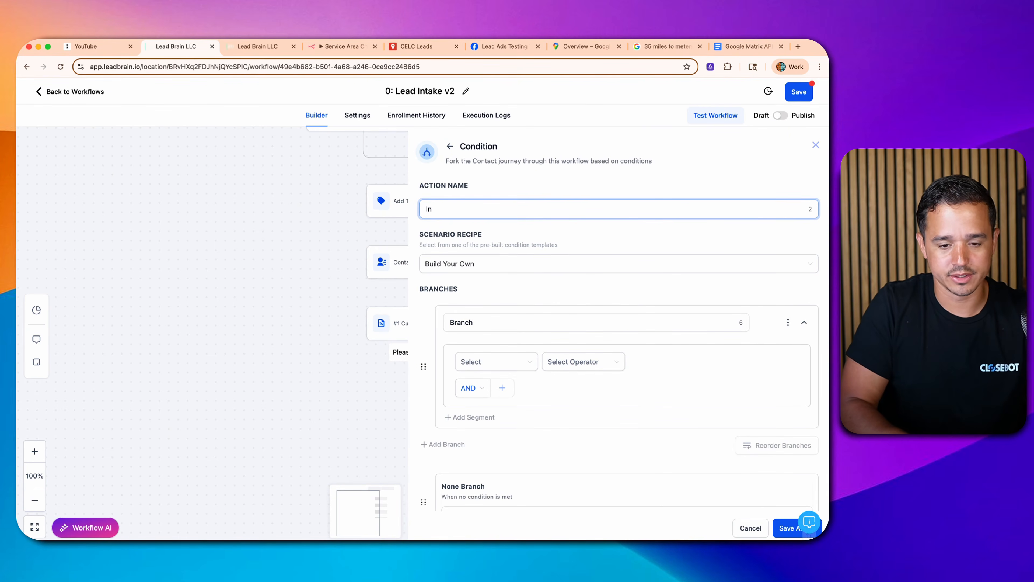
type(" Service Area")
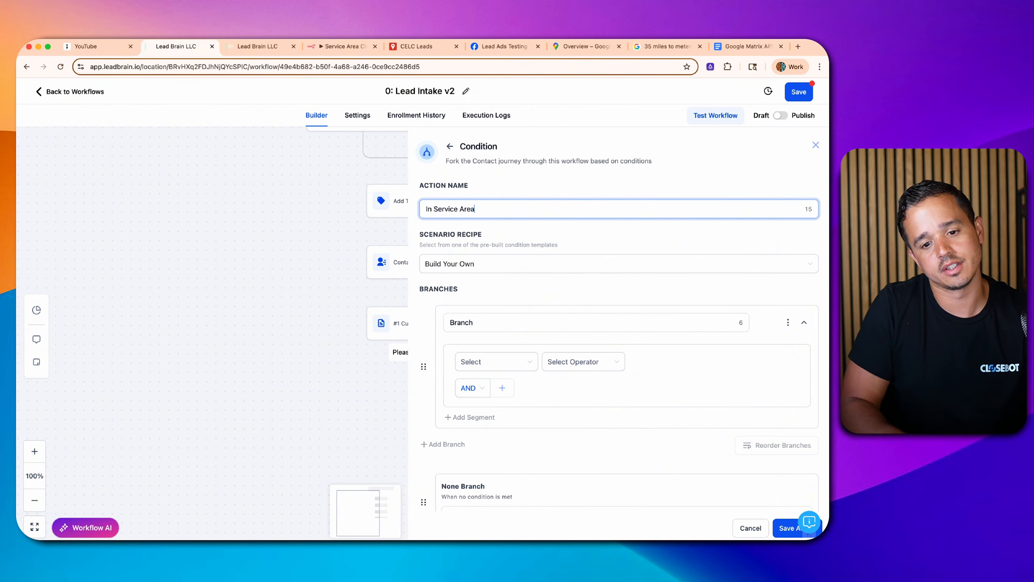
type("?")
- Name the first branch Yes and base its condition on the custom webhook's result field
double_click(479, 322)
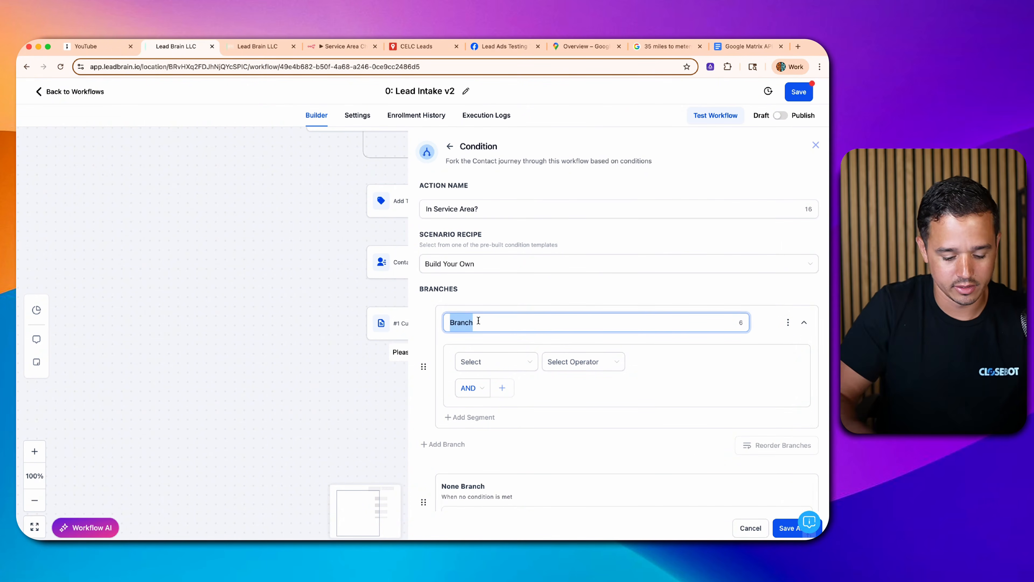
type("Yes")
left_click(497, 361)
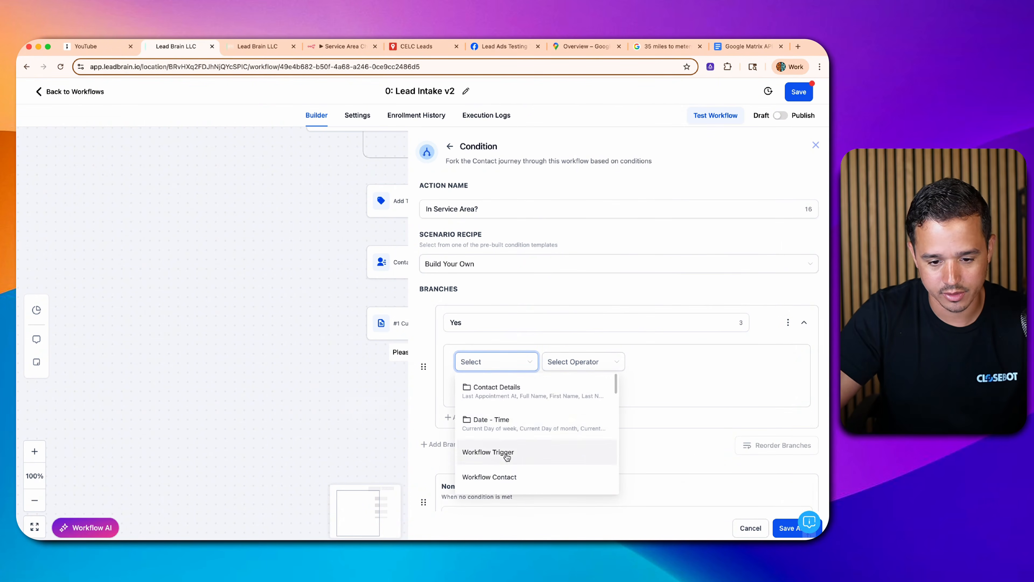
scroll(507, 457, "down", 3)
left_click(508, 470)
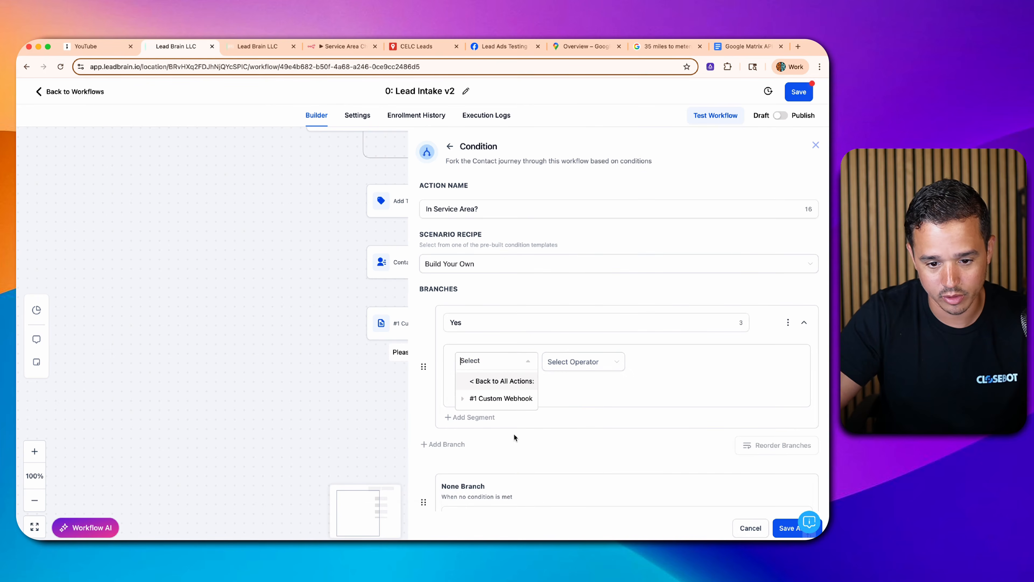
scroll(514, 437, "down", 1)
left_click(501, 380)
left_click(493, 398)
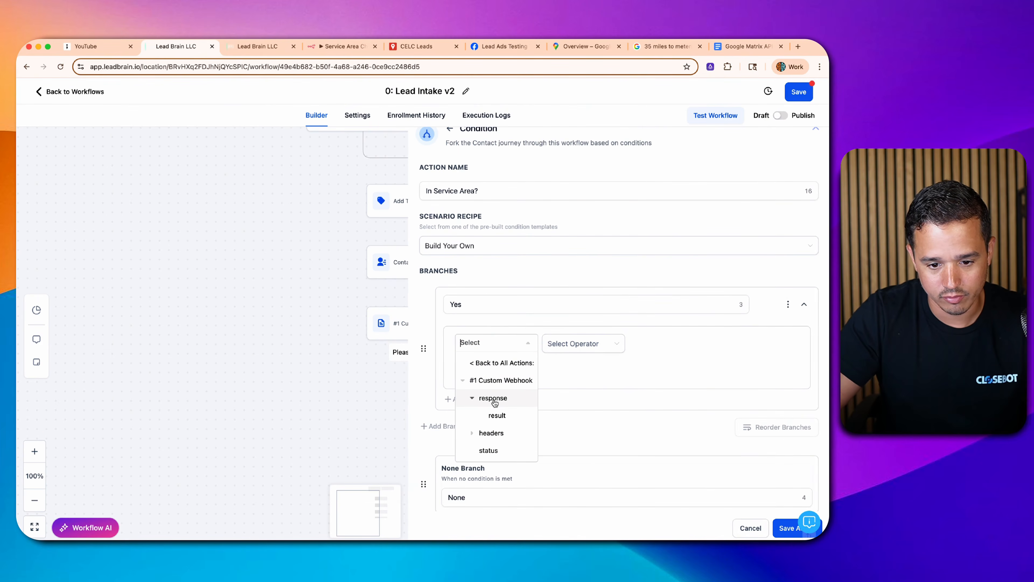
left_click(494, 414)
- Set the Yes branch comparison to Is 'yes'
left_click(579, 343)
left_click(565, 366)
left_click(684, 344)
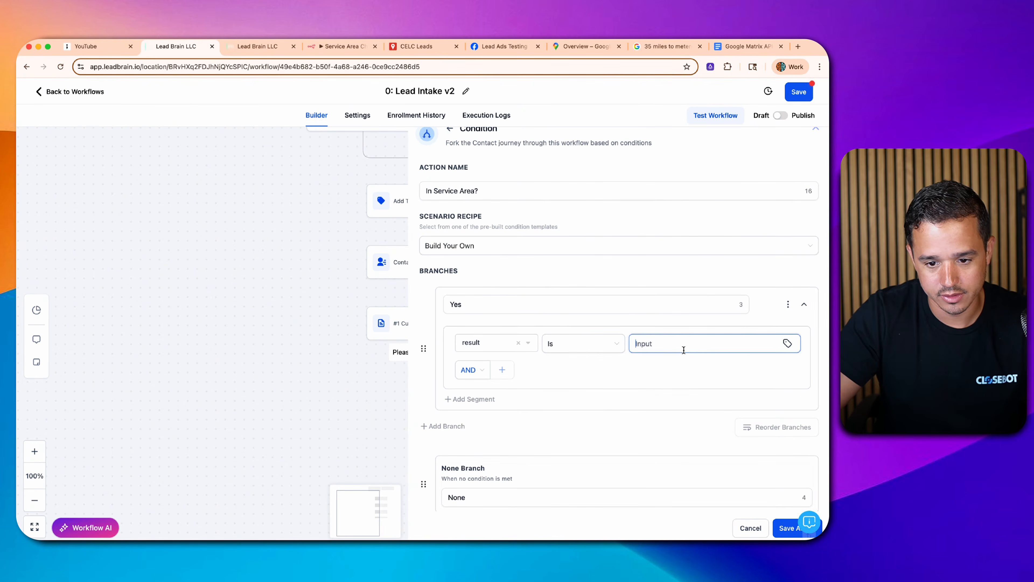
type("yes")
scroll(692, 338, "down", 1)
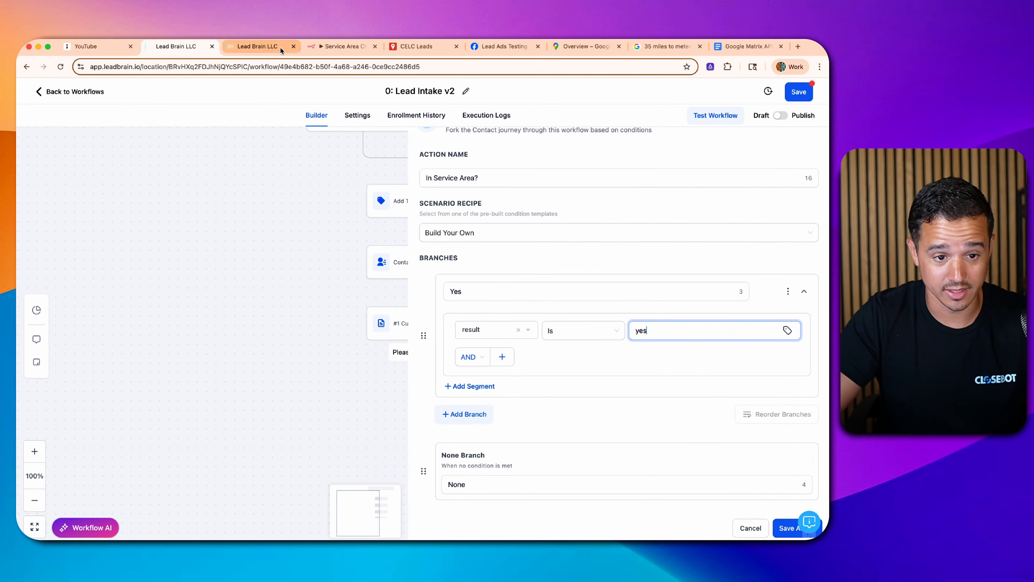
- Review the In Service Area? and Not In Service Area nodes in the n8n Service Area Checker workflow
left_click(320, 49)
key("Escape")
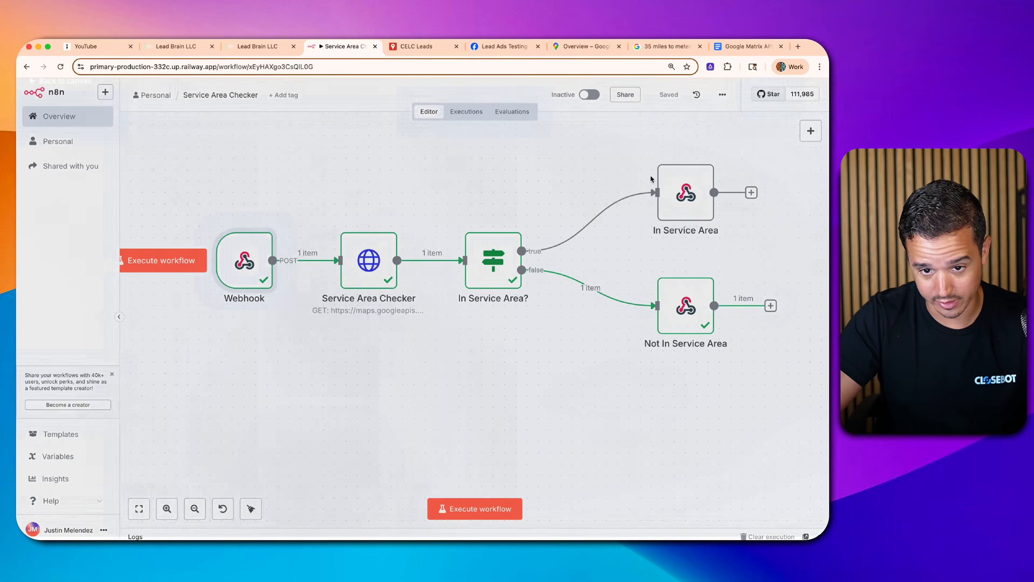
double_click(680, 189)
key("Escape")
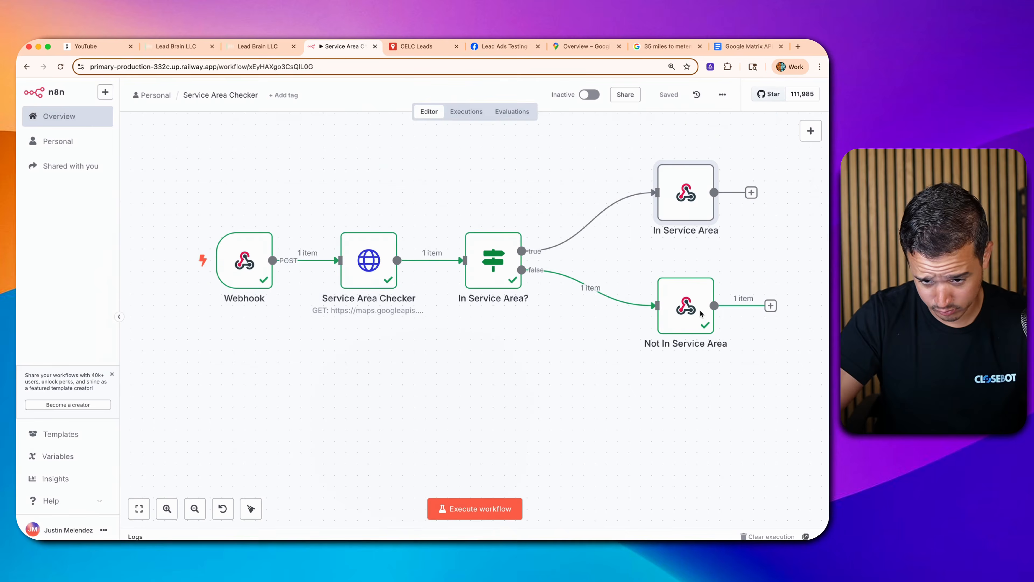
double_click(700, 313)
key("Escape")
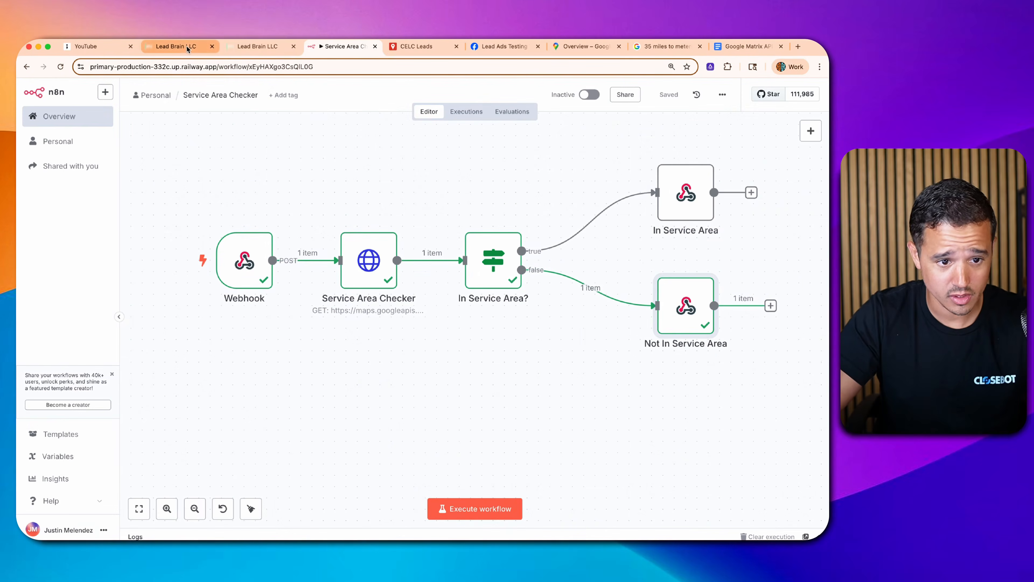
left_click(186, 47)
- Duplicate the Yes branch as a No branch with value 'no' and save the condition
left_click(788, 292)
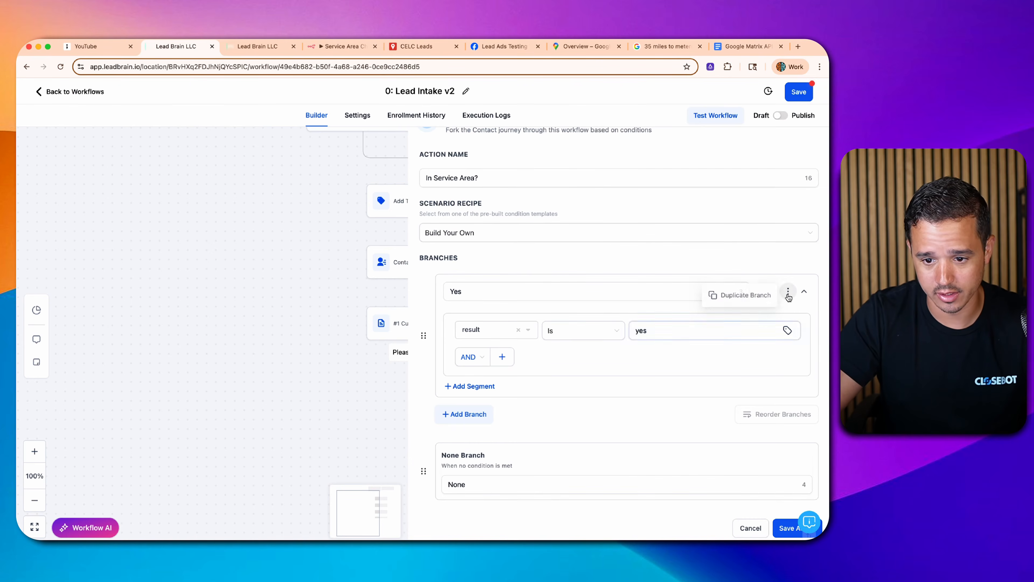
left_click(749, 297)
scroll(486, 354, "down", 2)
triple_click(468, 334)
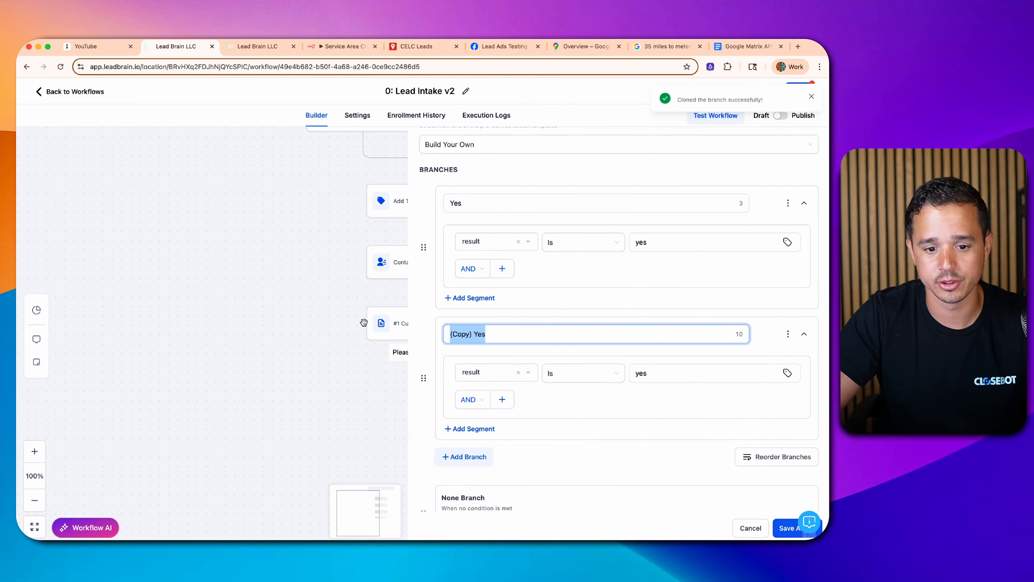
type("No")
double_click(643, 372)
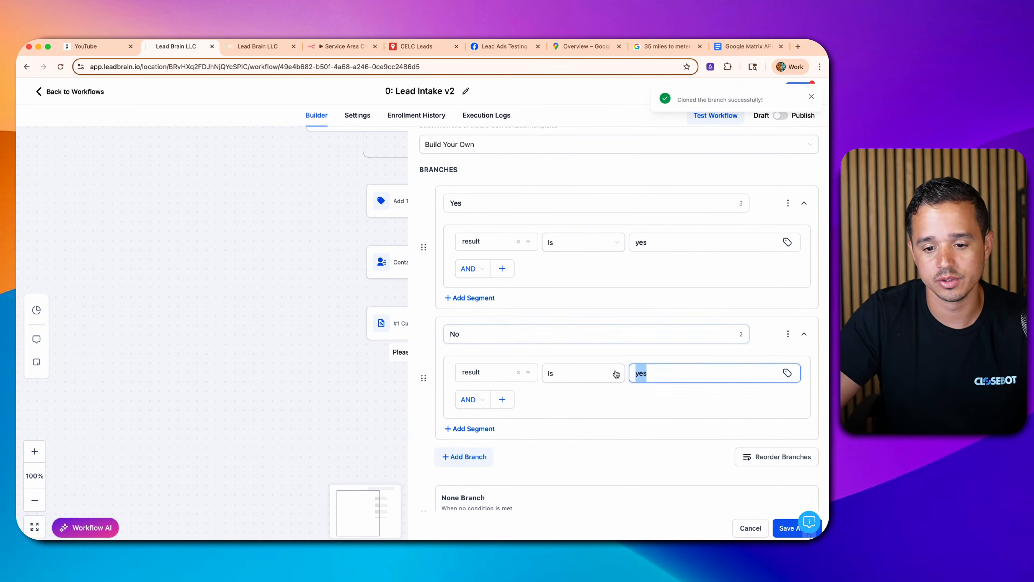
type("no")
scroll(757, 383, "down", 1)
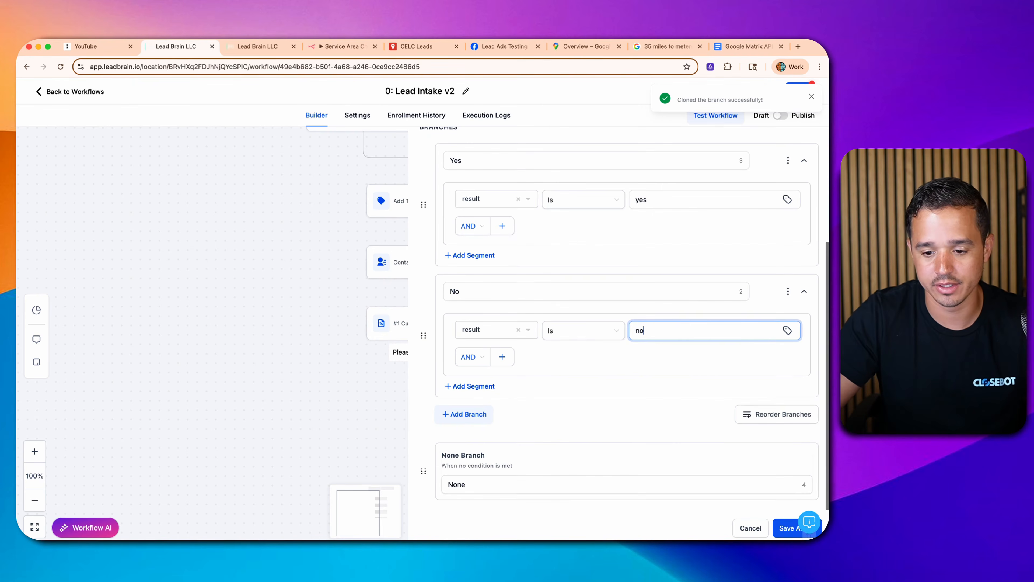
left_click(788, 528)
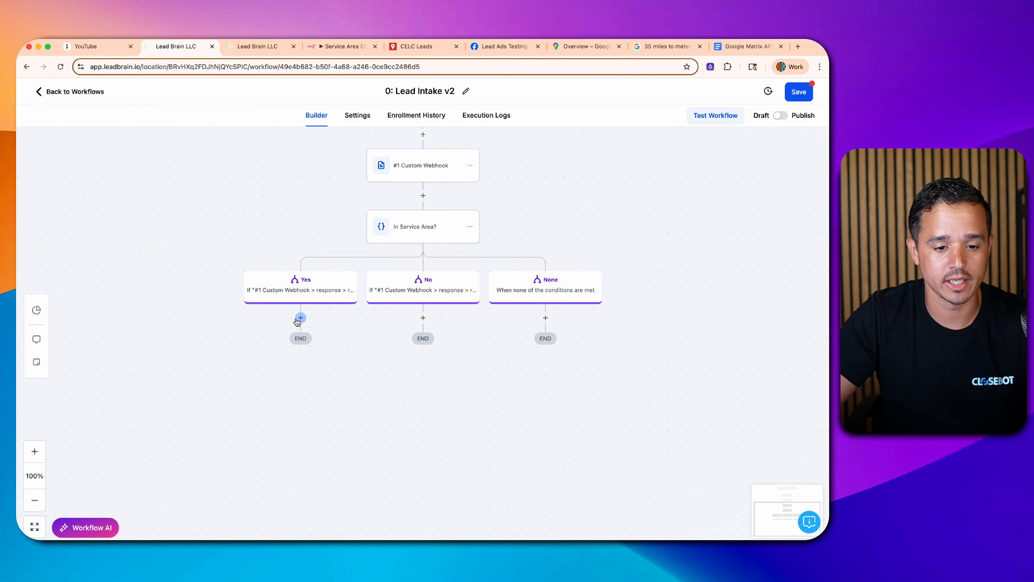
- Add an Add Contact Tag step applying tag 'isa' under the Yes branch
left_click(301, 318)
type("tag")
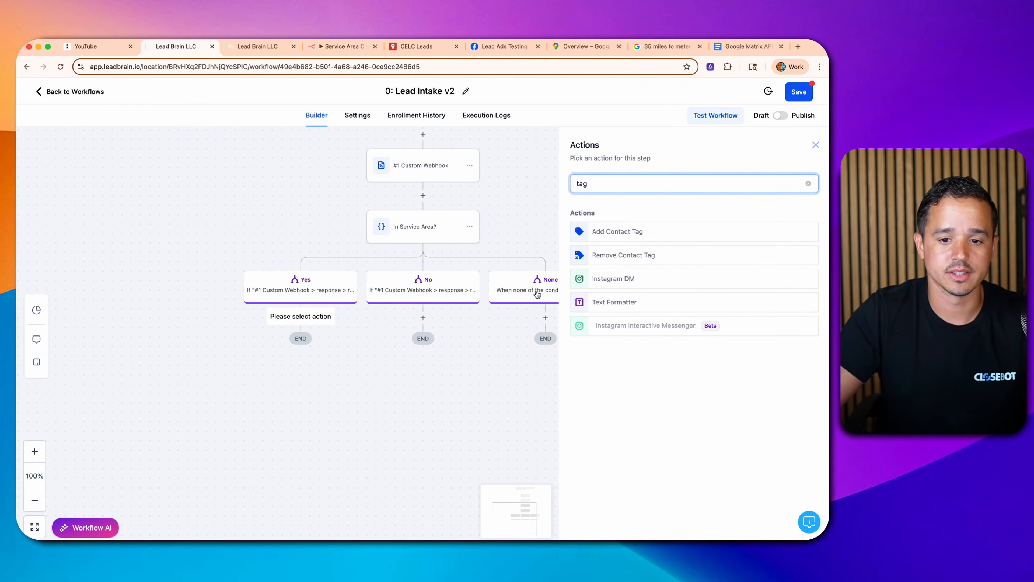
left_click(606, 231)
left_click(630, 214)
type("- isa")
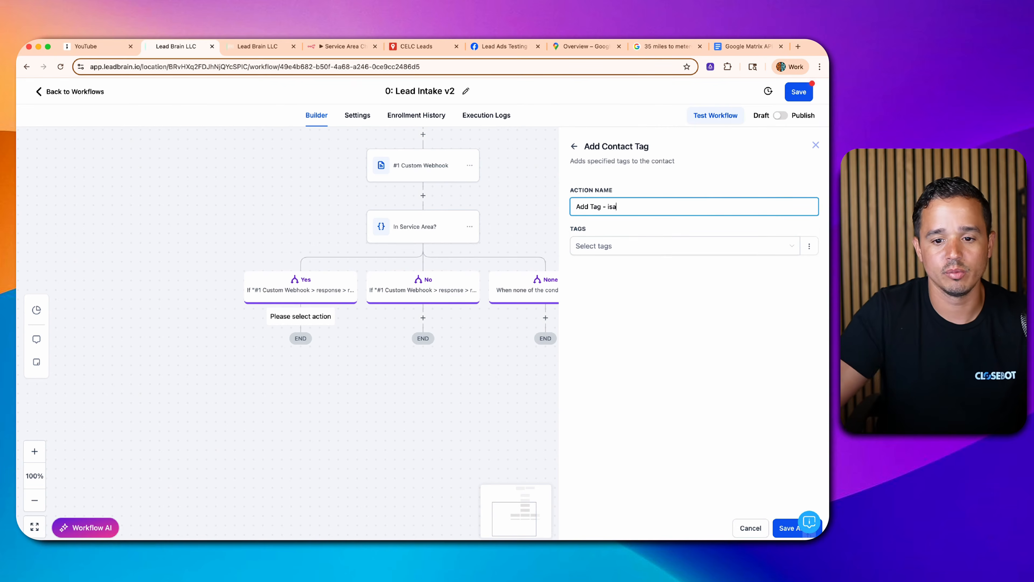
left_click(607, 247)
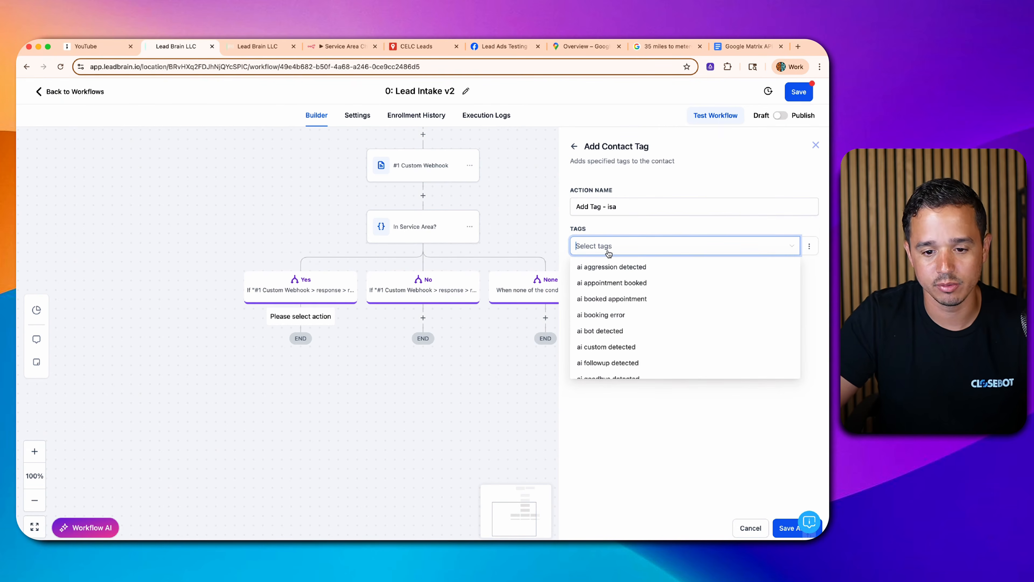
type("isa")
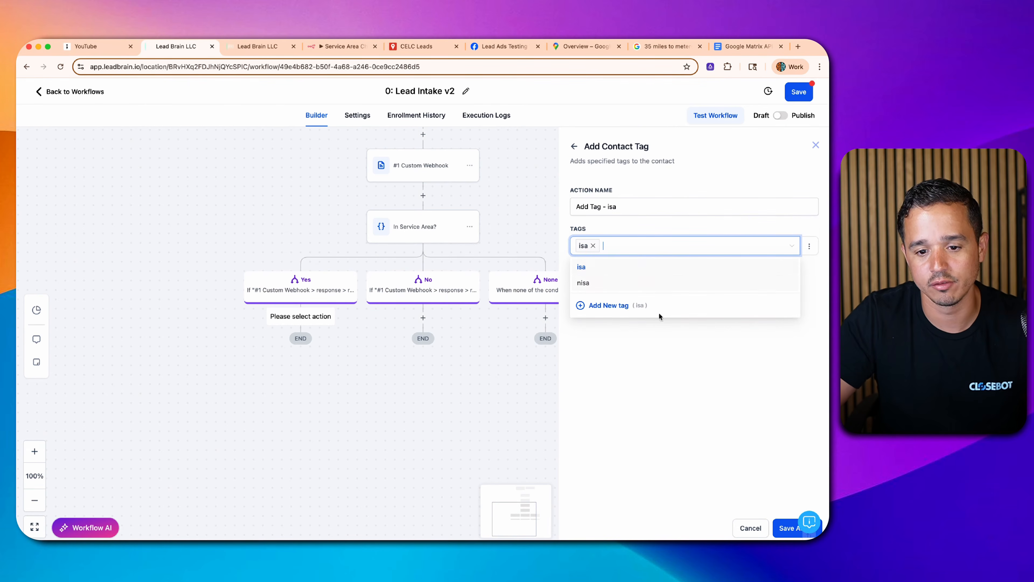
left_click(719, 458)
left_click(789, 527)
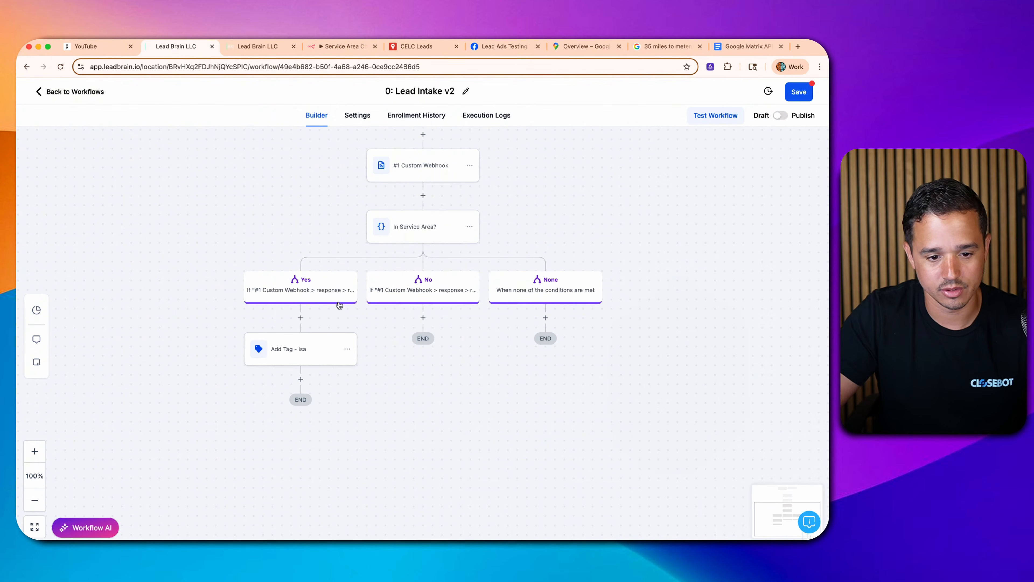
- Add an Add Contact Tag step named '- nisa' applying tag 'nisa' under the No branch, then save the workflow
left_click(430, 317)
type("tag")
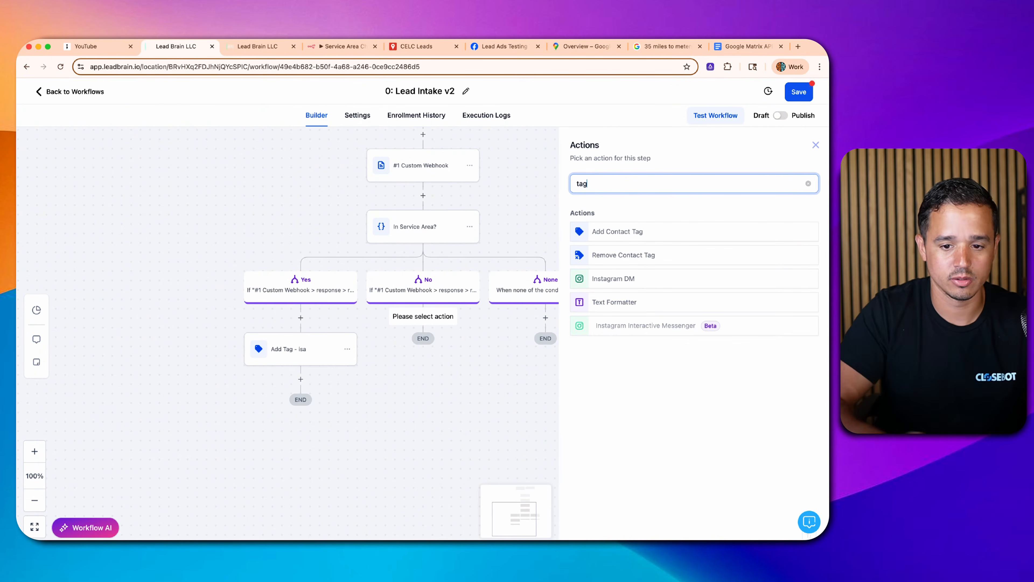
left_click(626, 237)
left_click(645, 207)
type("- ni")
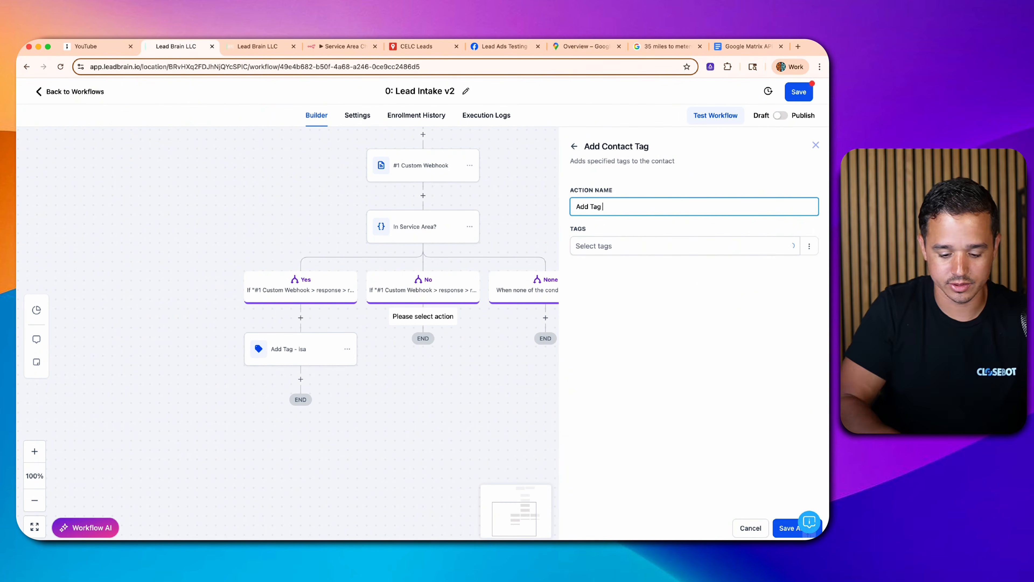
type("sa")
left_click(626, 248)
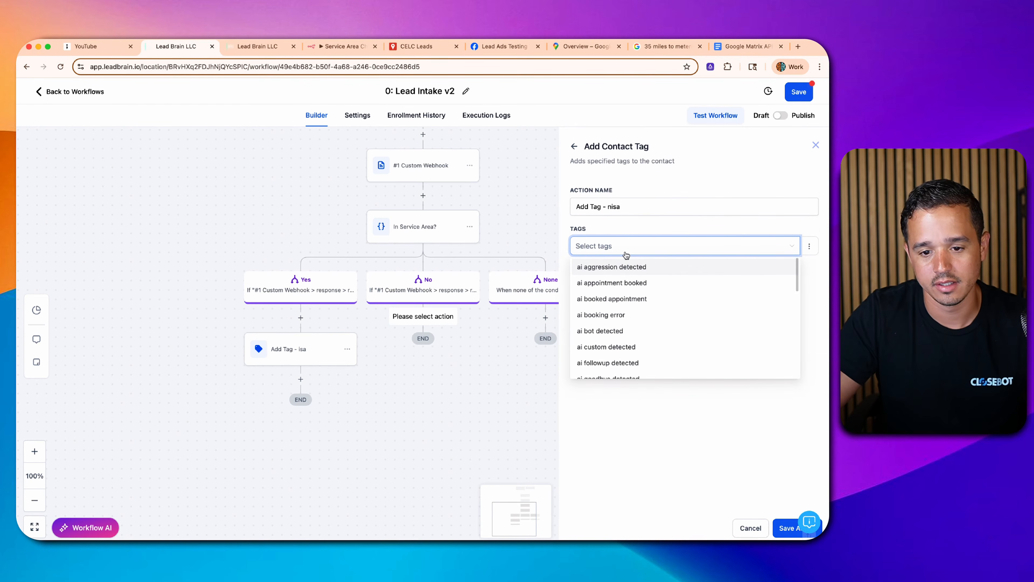
type("nisa")
key("Return")
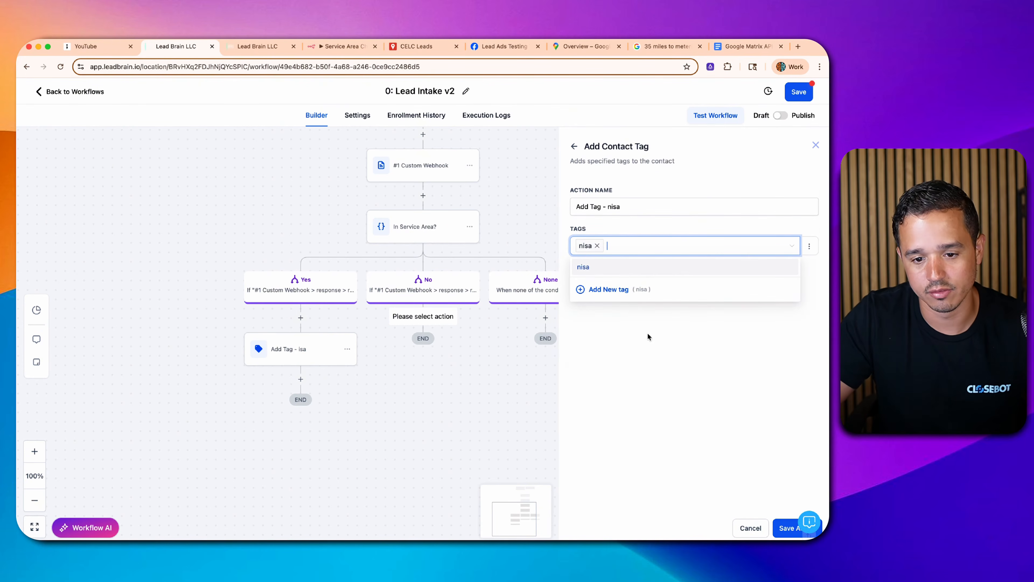
left_click(646, 335)
left_click(783, 528)
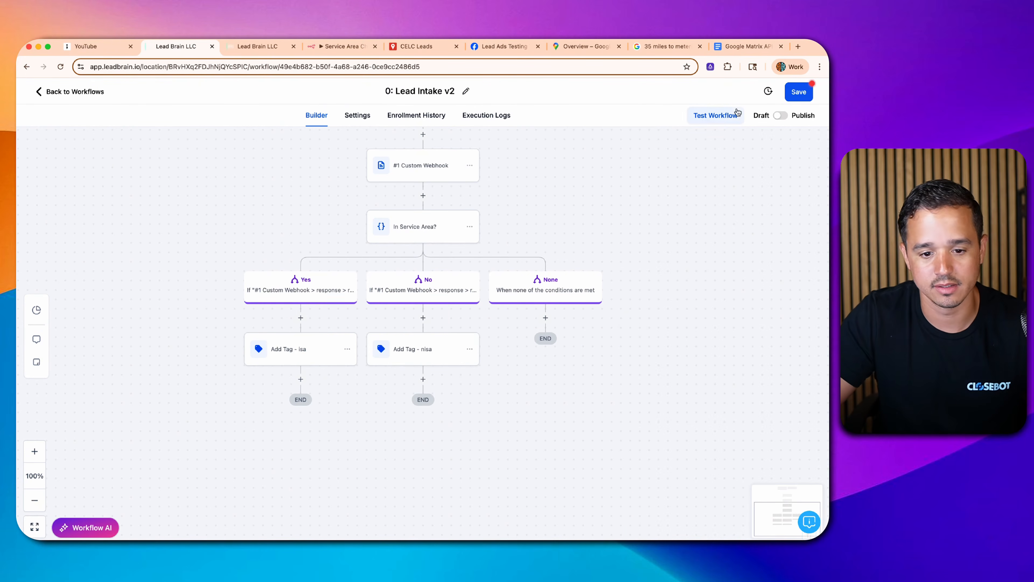
left_click(800, 87)
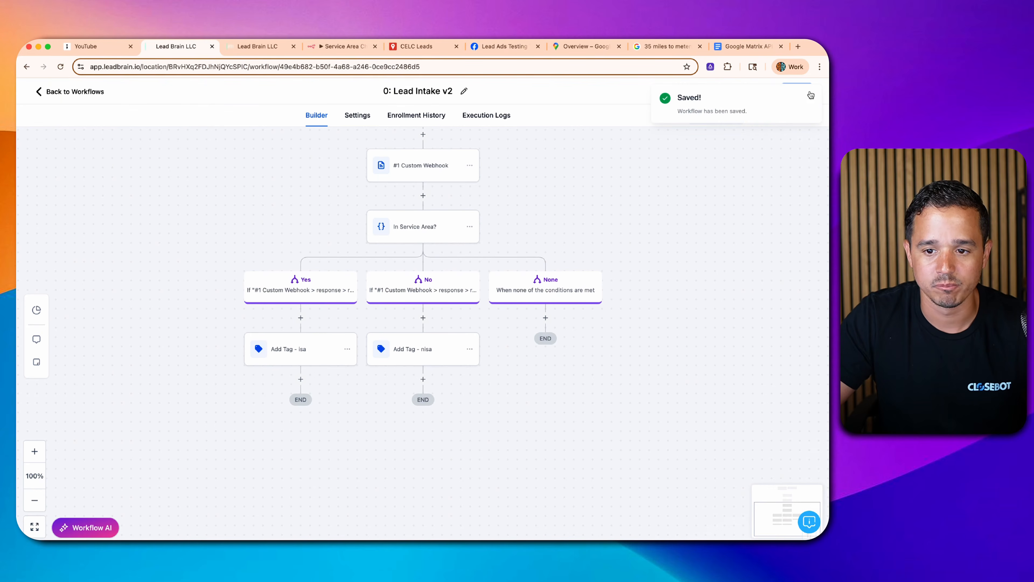
left_click(811, 99)
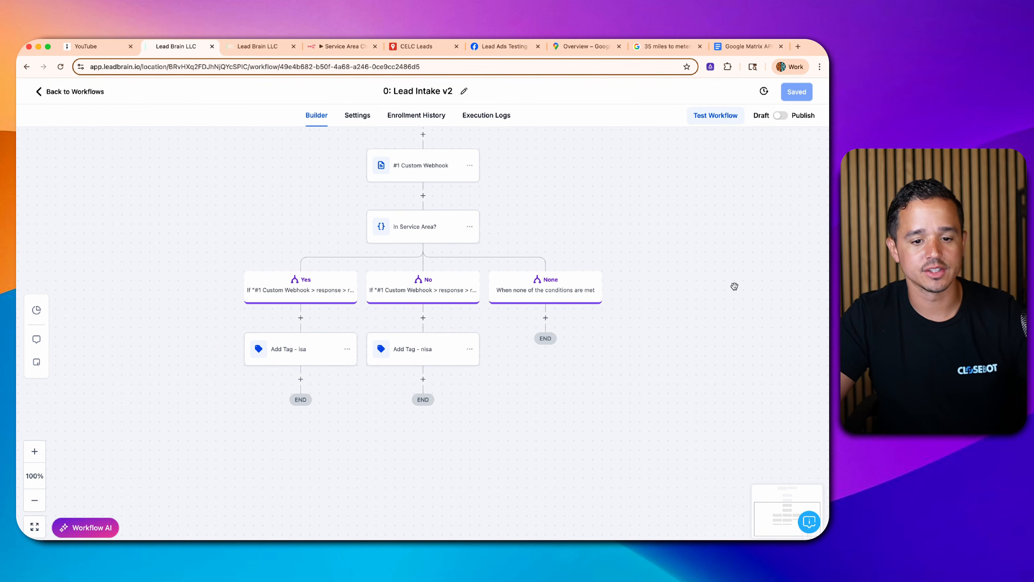
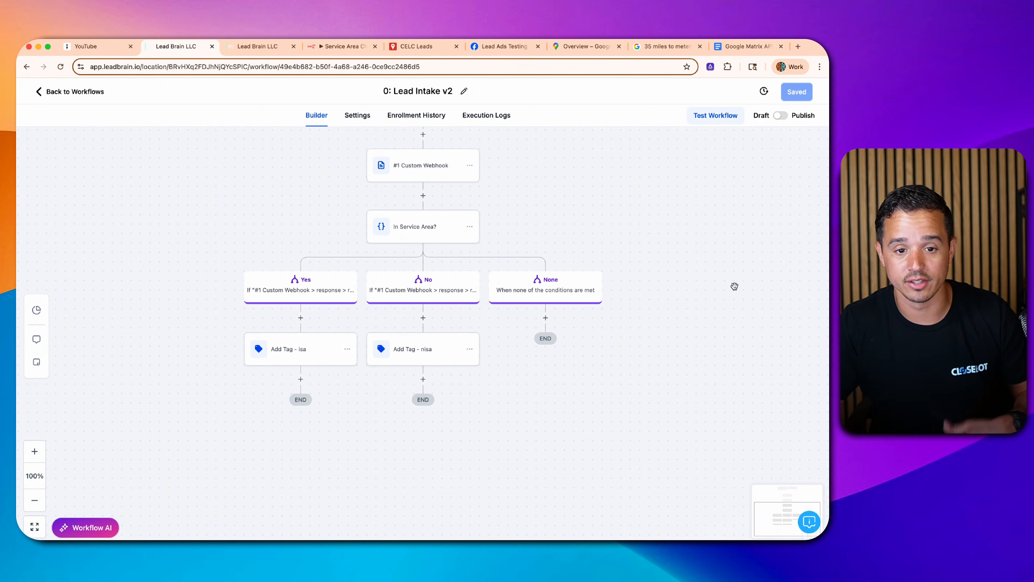
- Switch from Lead Brain to the n8n Service Area Checker workflow
left_click(342, 46)
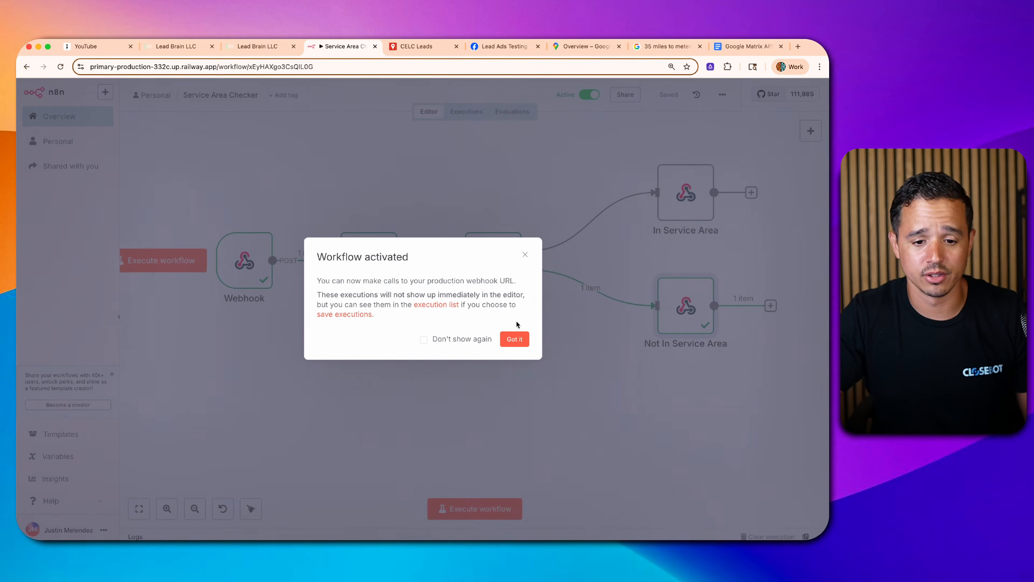
- Activate the Service Area Checker workflow and copy its Webhook node's production URL
left_click(515, 339)
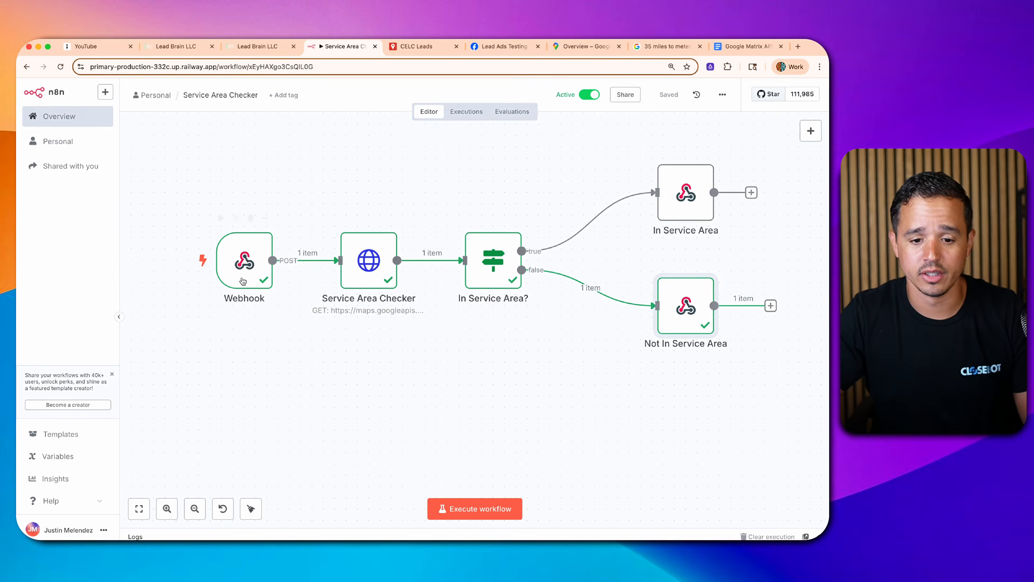
left_click(237, 262)
double_click(238, 262)
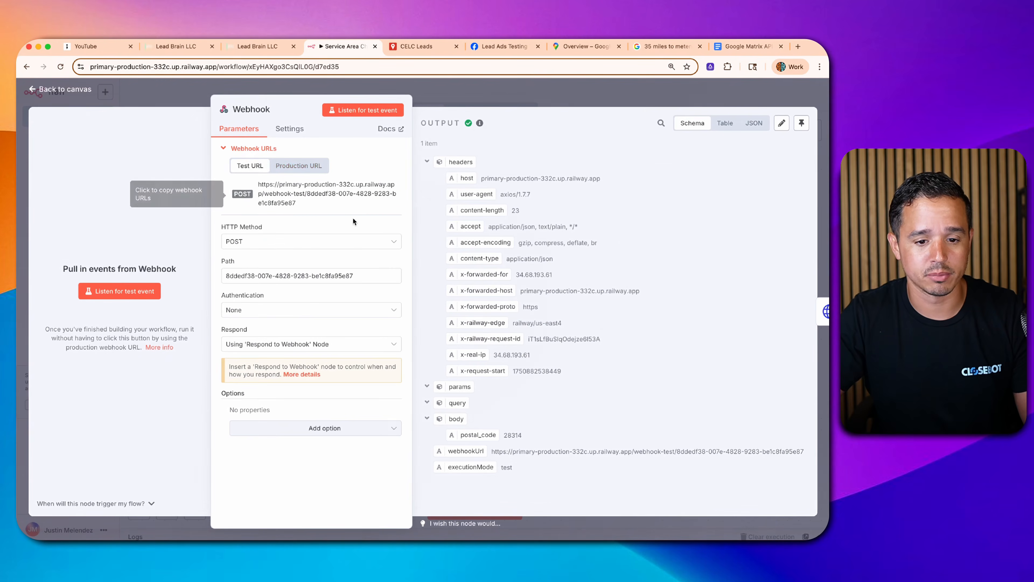
left_click(291, 165)
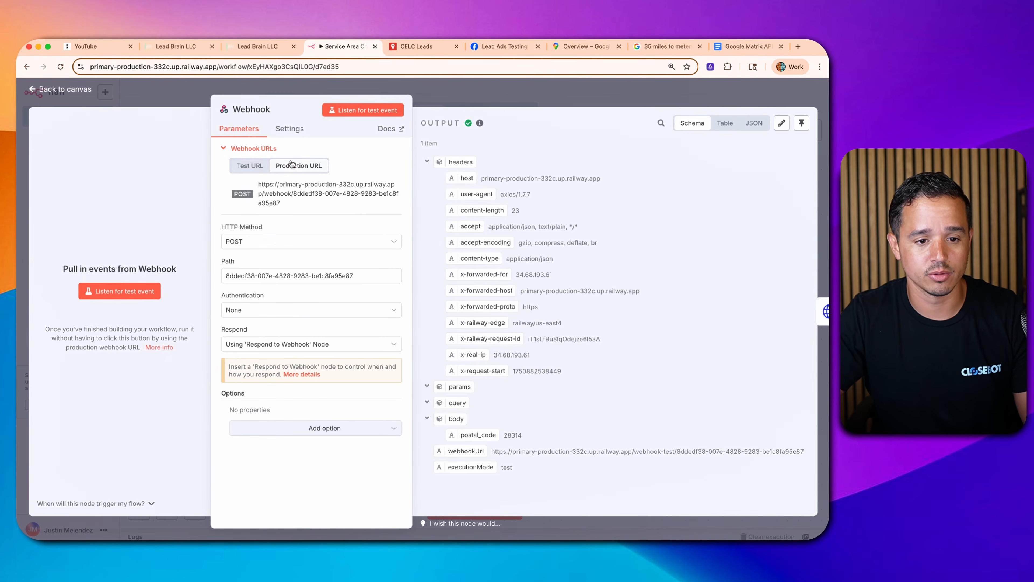
left_click(293, 184)
left_click(504, 94)
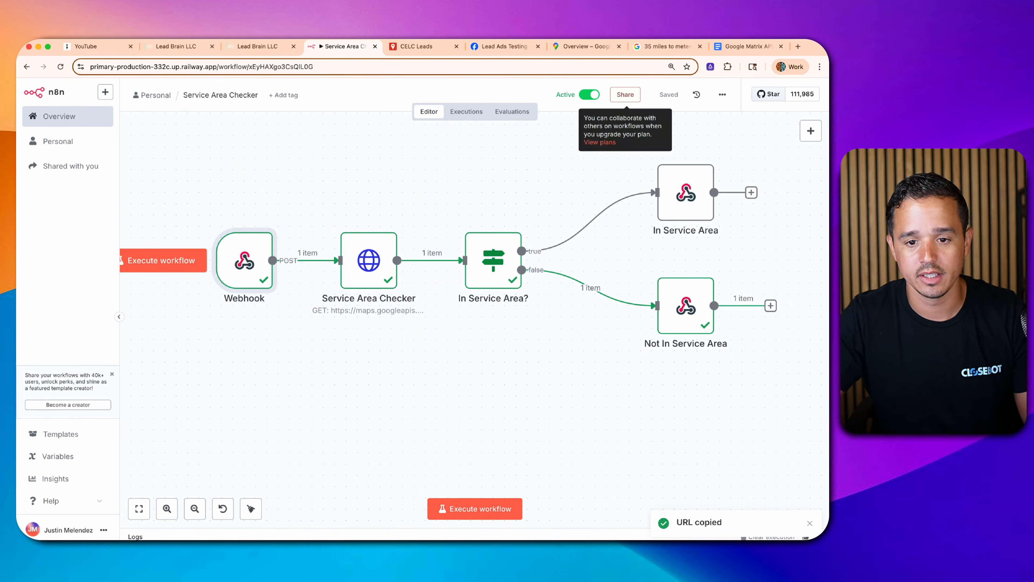
- Replace the Lead Intake v2 Custom Webhook URL with the production URL and save the workflow
left_click(181, 48)
left_click(403, 180)
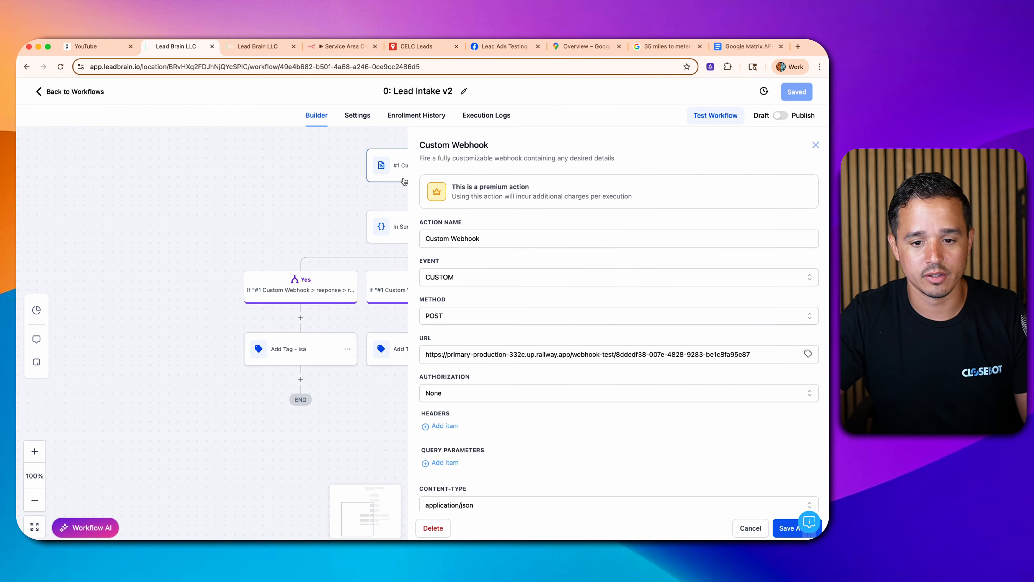
left_click(521, 354)
key("ctrl+a")
key("ctrl+v")
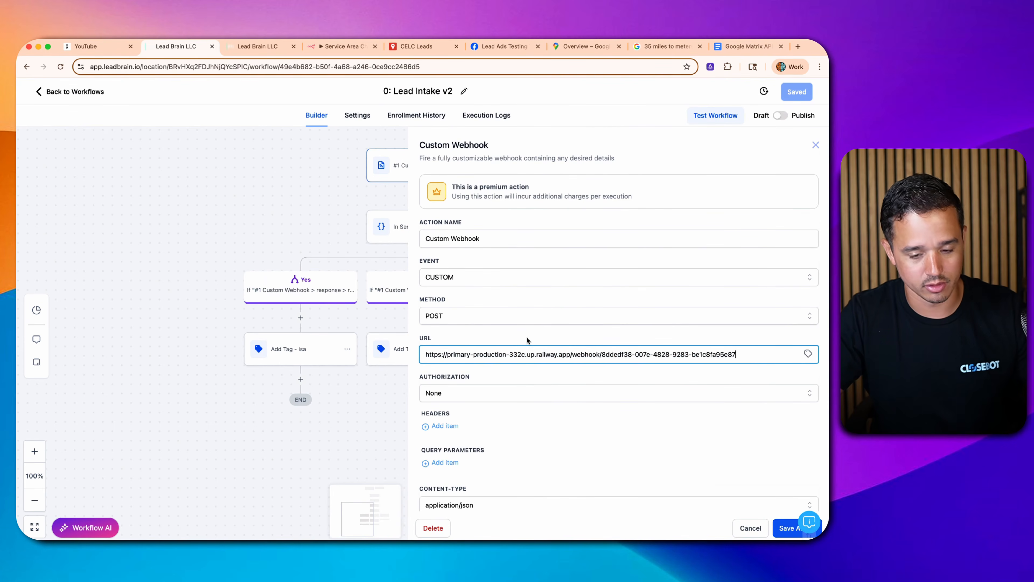
scroll(532, 340, "down", 3)
scroll(569, 357, "down", 2)
left_click(788, 529)
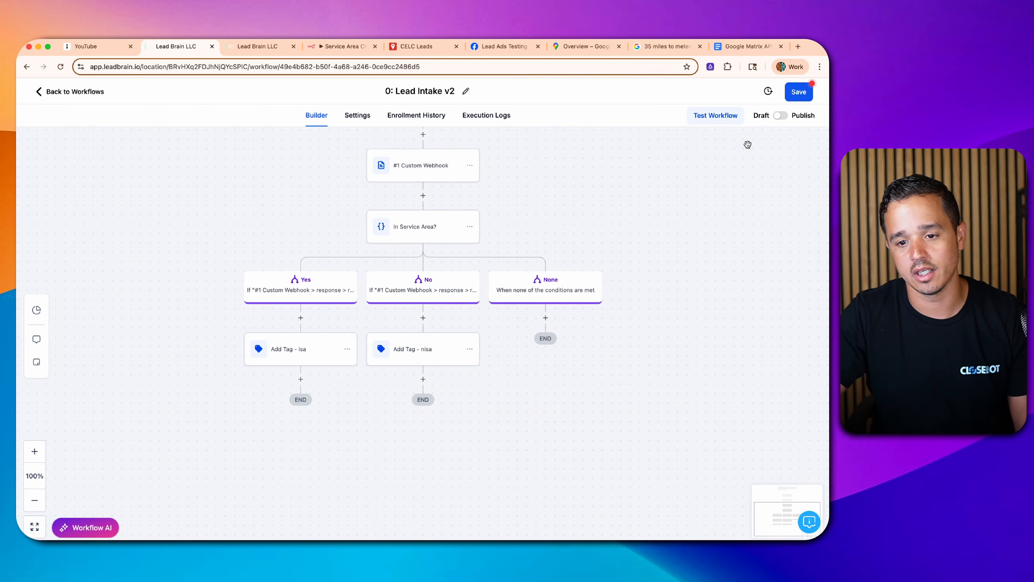
left_click(799, 93)
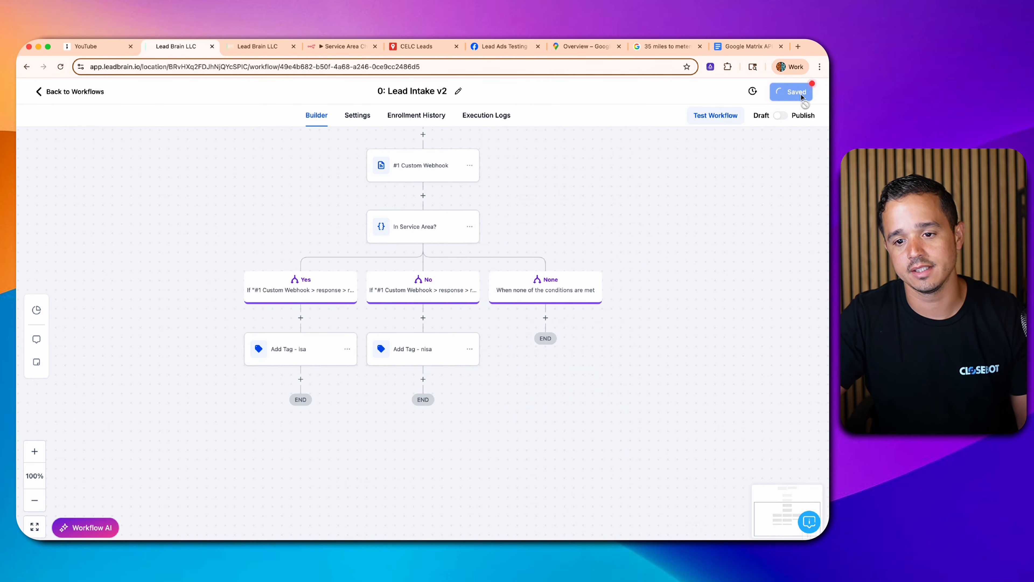
left_click(729, 116)
- Run a Lead Intake v2 workflow test on the test contact
left_click(622, 202)
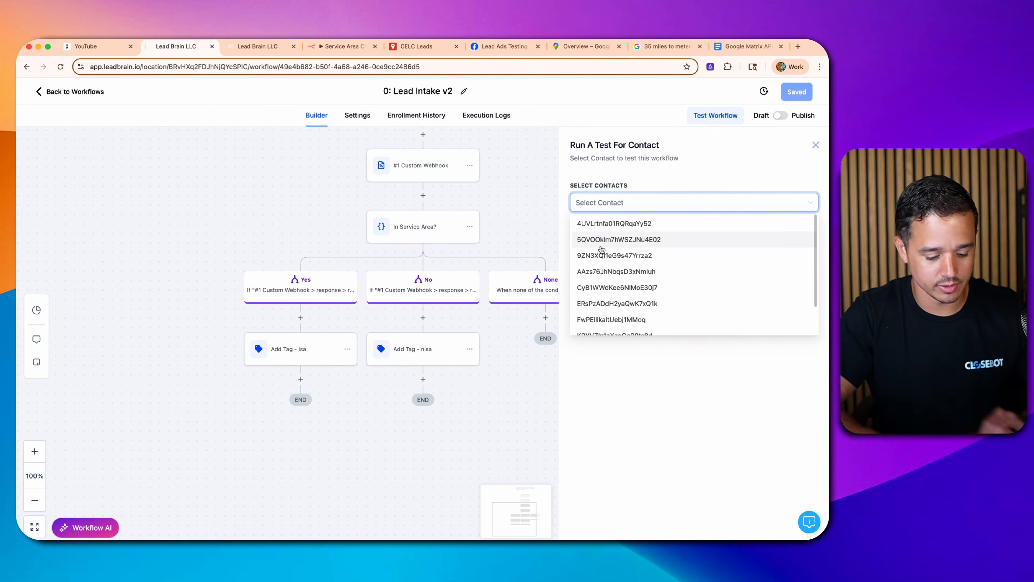
type("test")
left_click(630, 224)
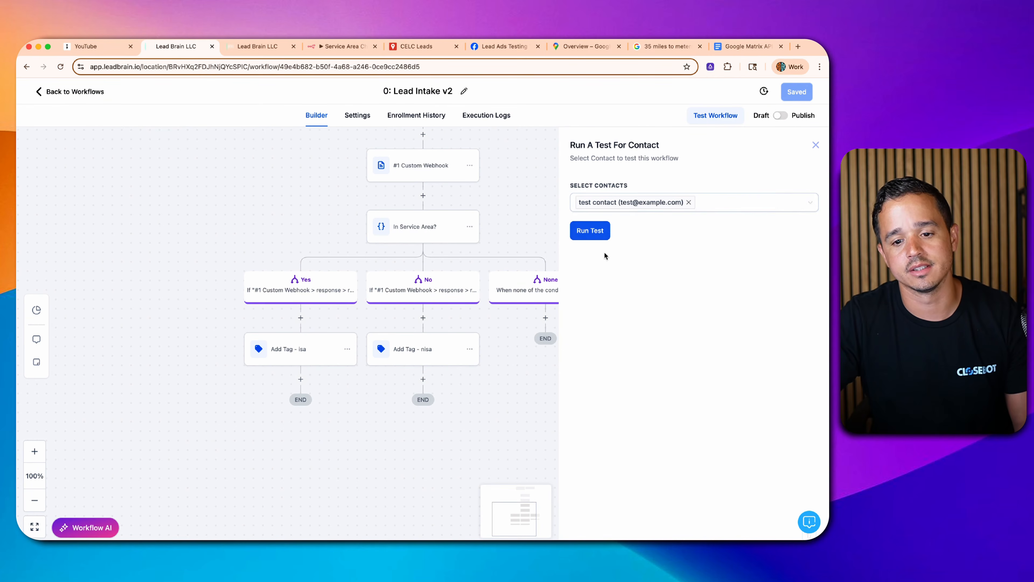
left_click(593, 234)
- Open n8n's newest 16:18:06 execution, which took the Not In Service Area path
left_click(350, 47)
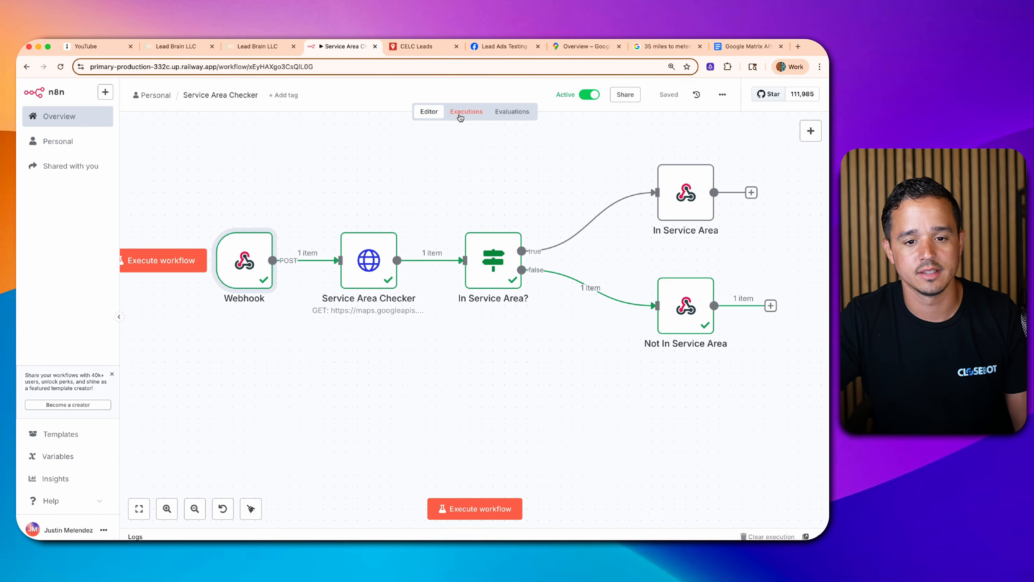
left_click(460, 118)
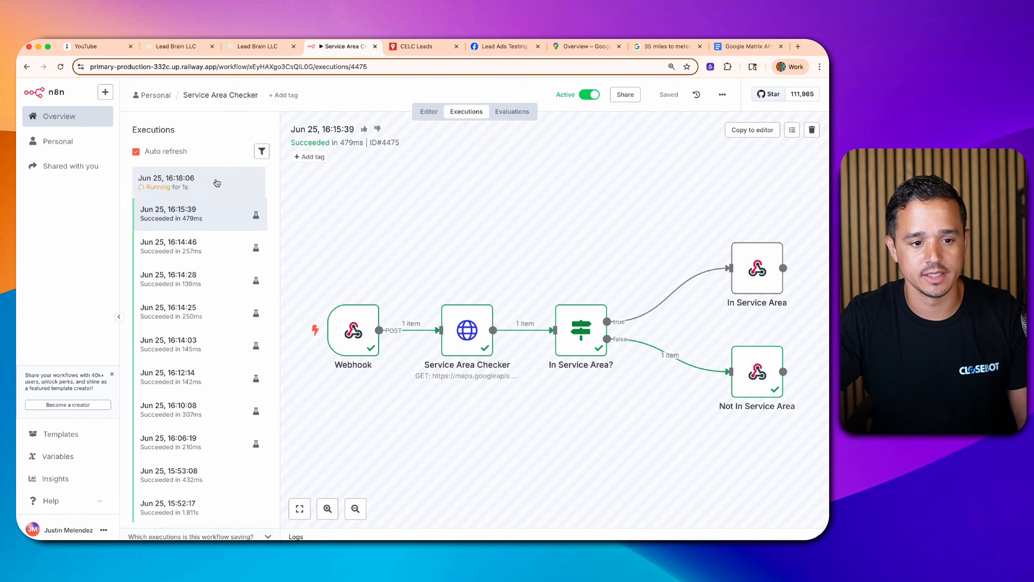
left_click(224, 193)
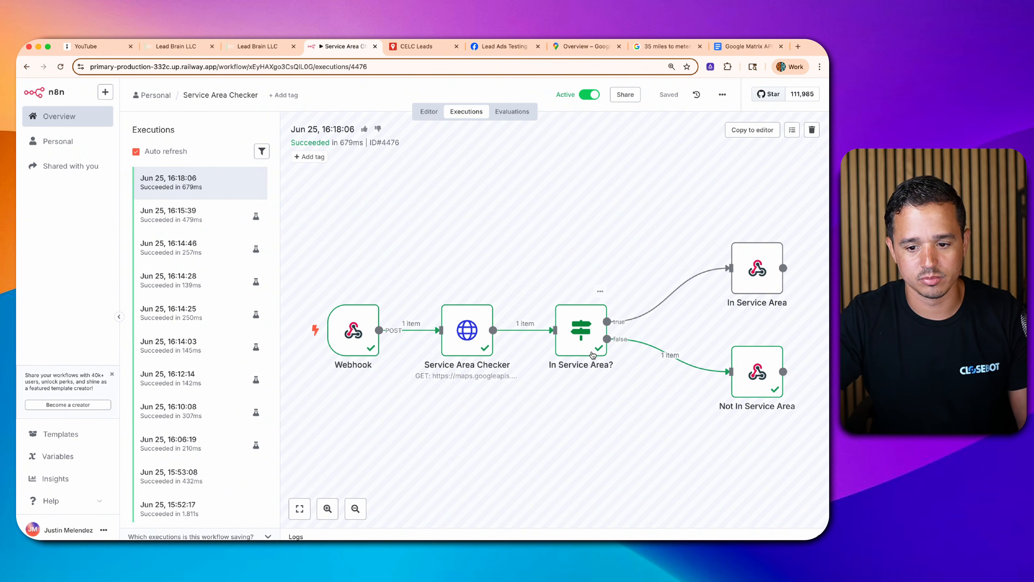
left_click(259, 47)
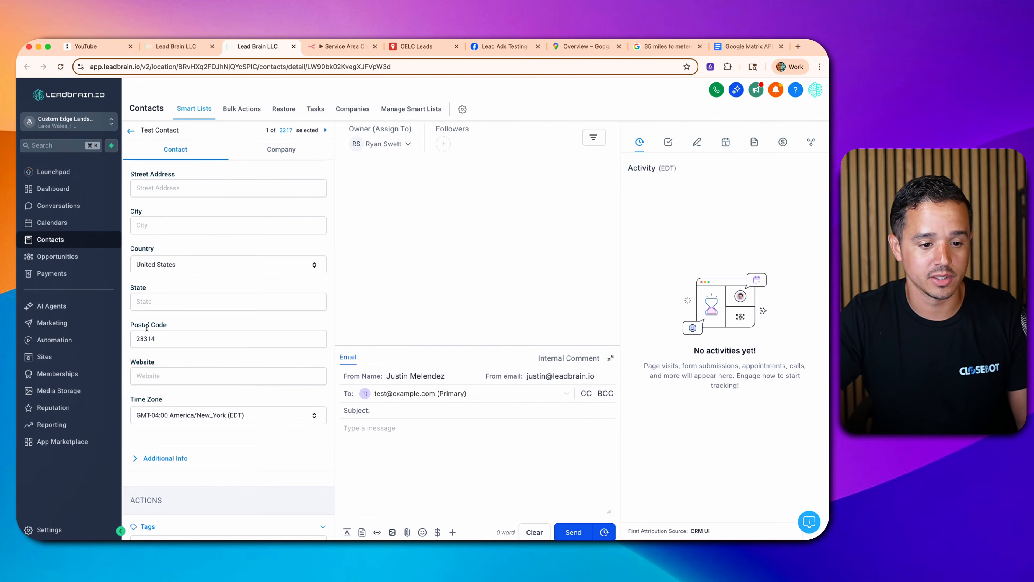
- Note the contact's postal code 28314 and confirm the latest enrollment took the No branch to nisa
left_click(143, 339)
left_click(186, 46)
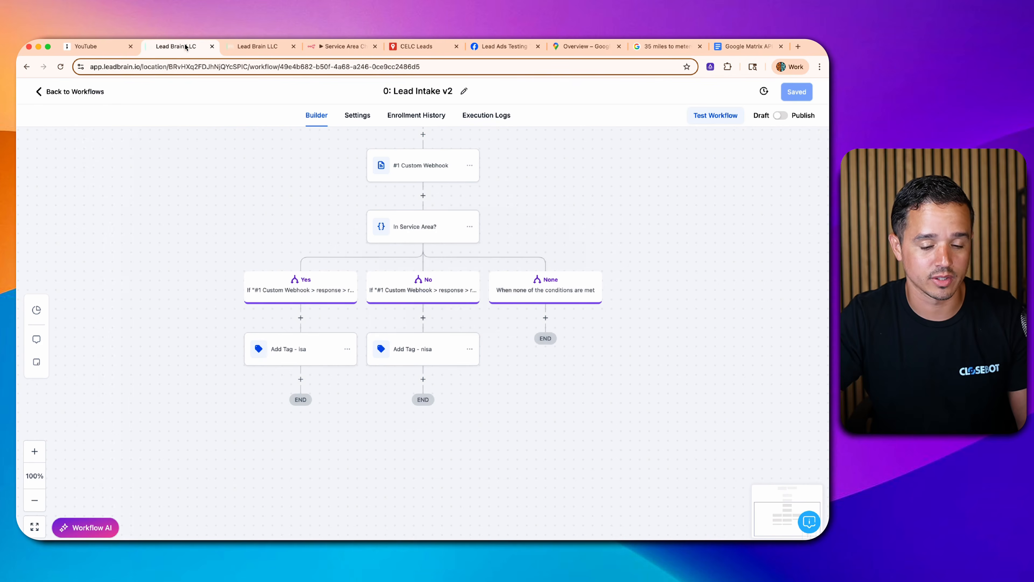
left_click(416, 115)
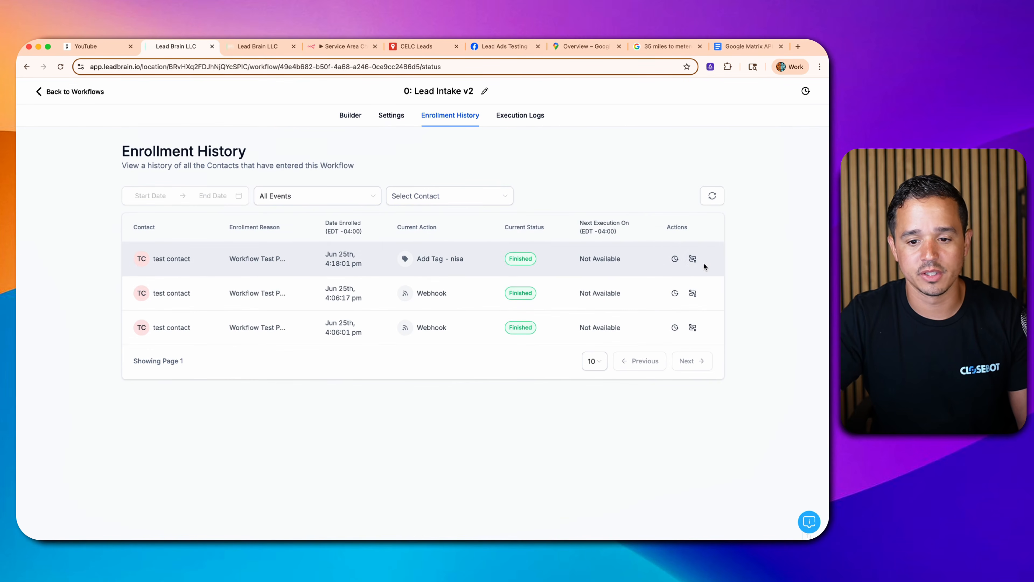
left_click(693, 260)
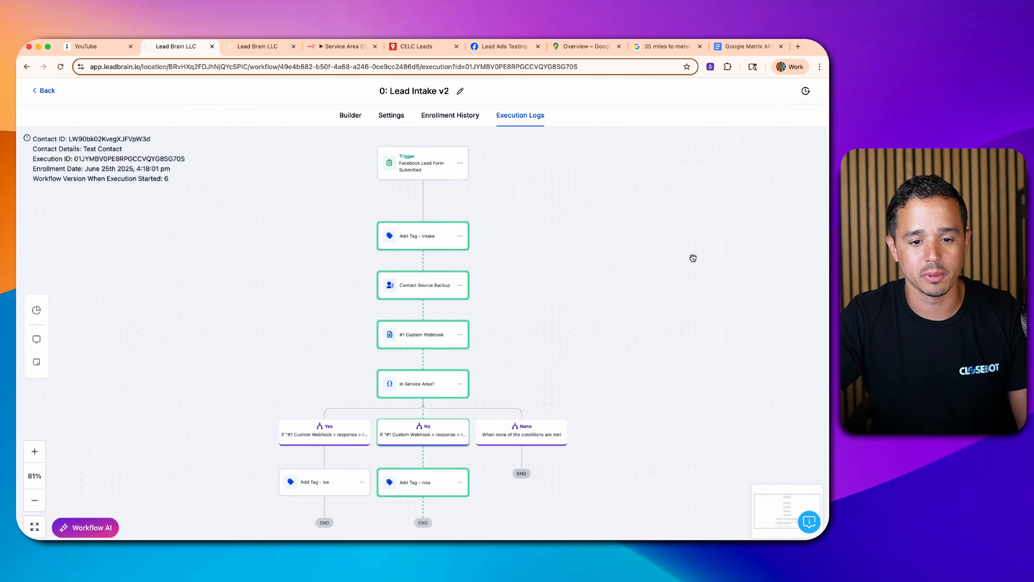
scroll(471, 243, "down", 4)
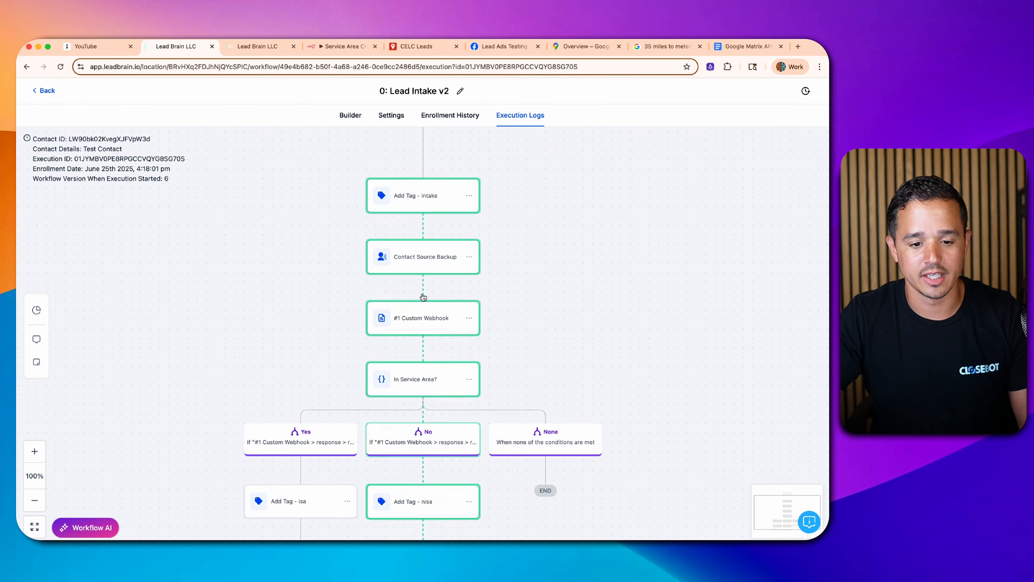
scroll(429, 326, "down", 2)
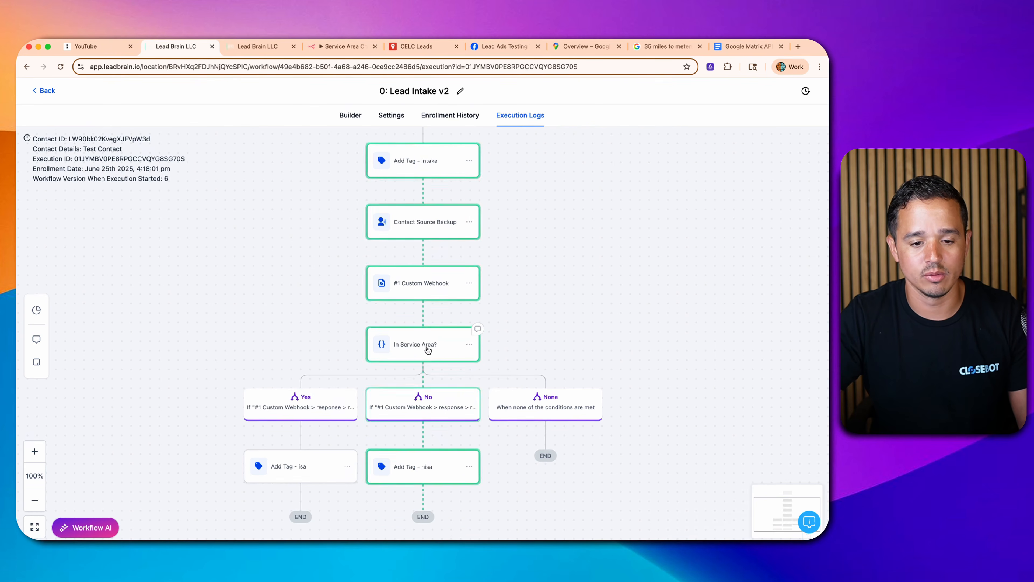
scroll(427, 350, "down", 4)
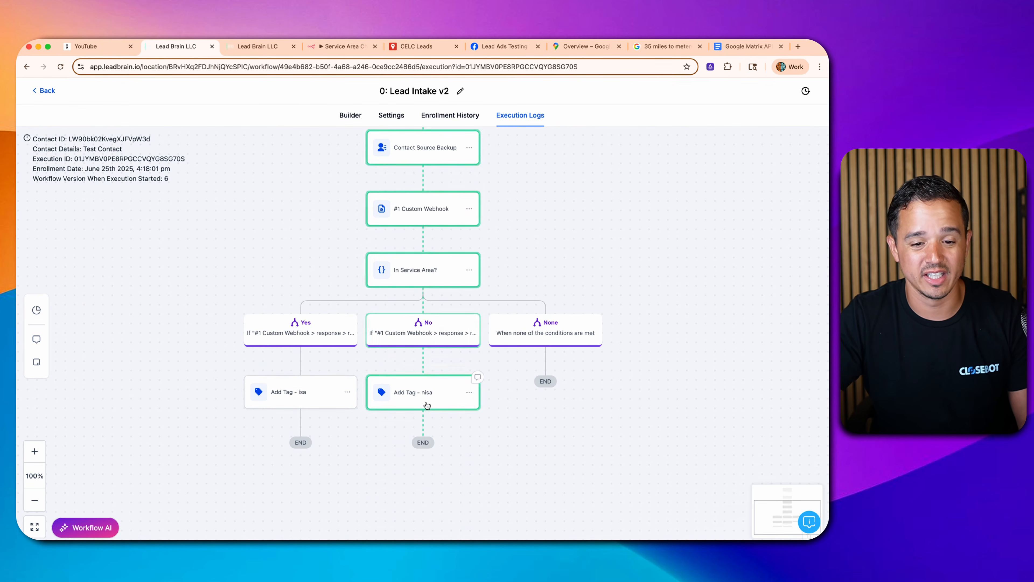
- Remove the intake, potentially unqualified, ai off, nisa and isa tags from the test contact
left_click(275, 48)
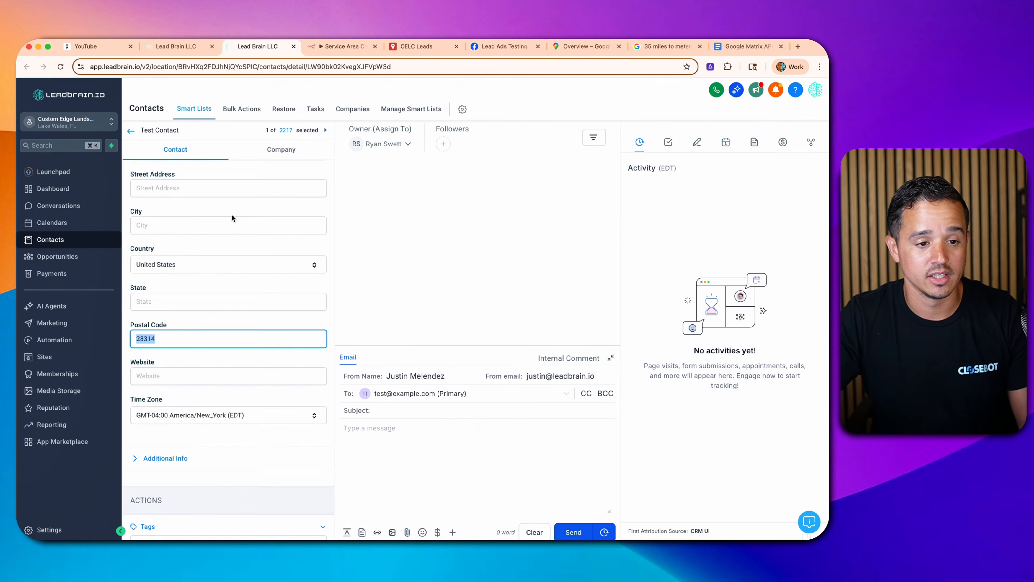
scroll(197, 260, "down", 2)
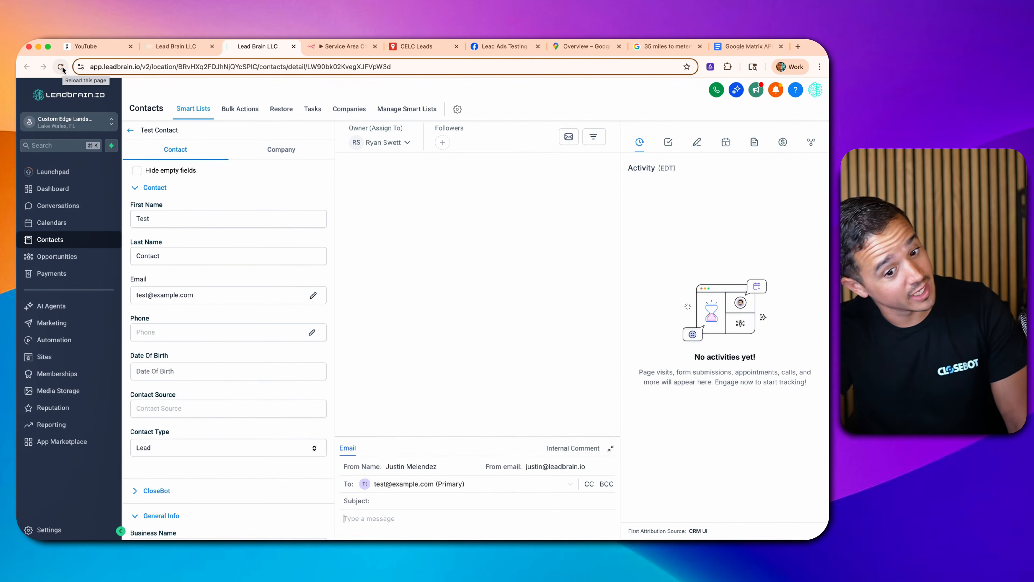
scroll(233, 190, "down", 15)
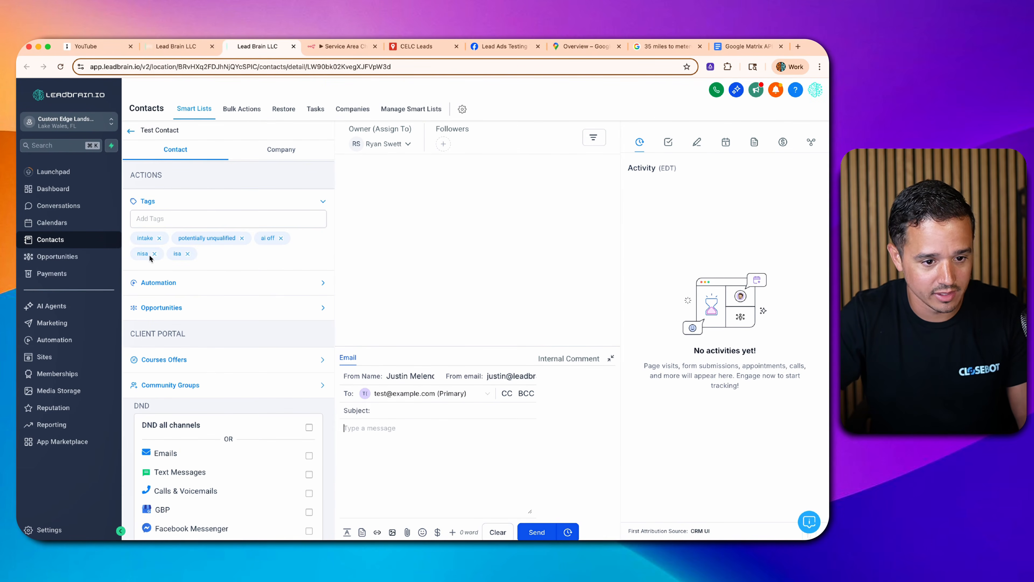
left_click(159, 238)
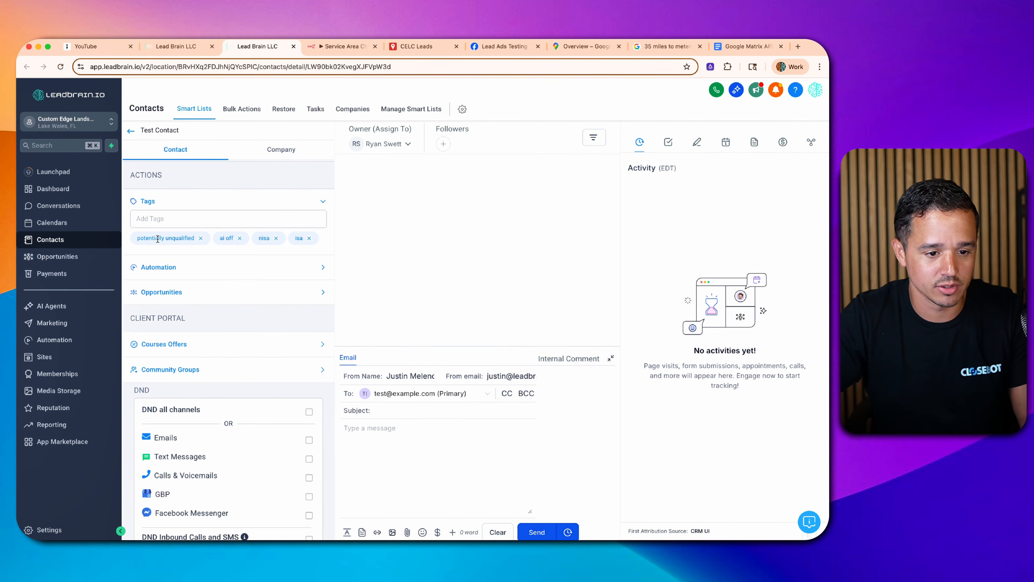
left_click(201, 238)
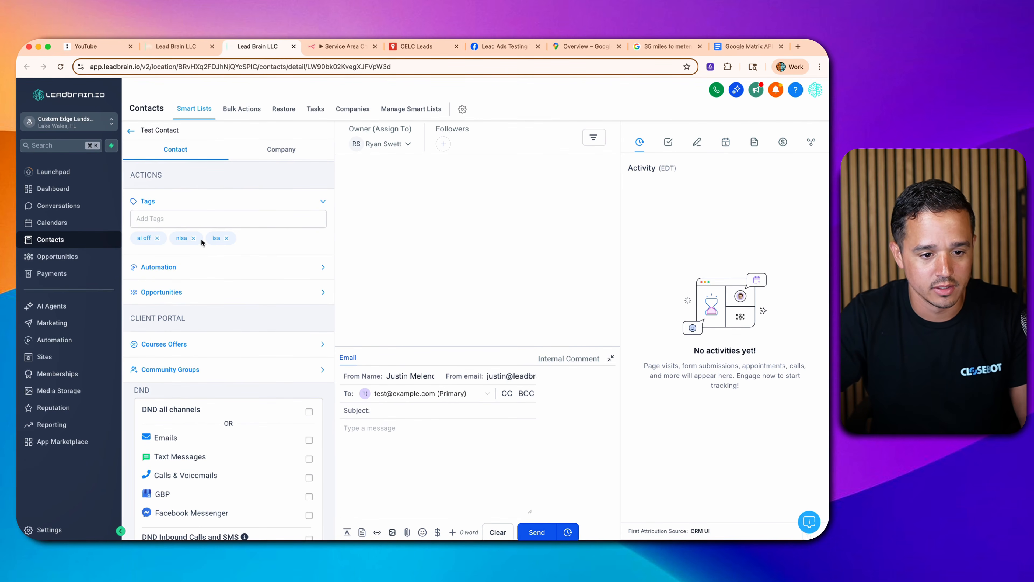
left_click(157, 238)
left_click(157, 238)
left_click(157, 238)
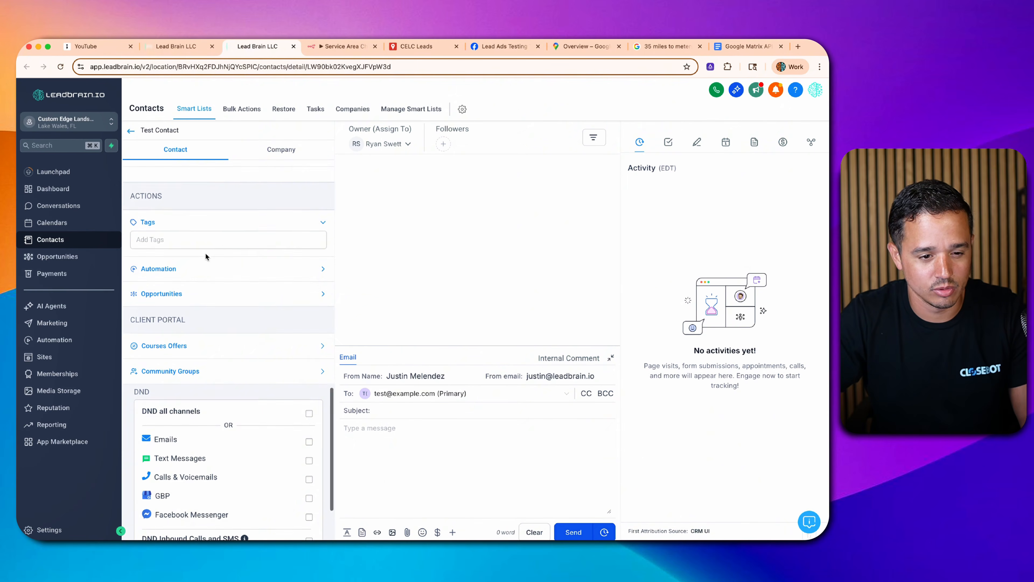
scroll(206, 257, "up", 10)
double_click(146, 430)
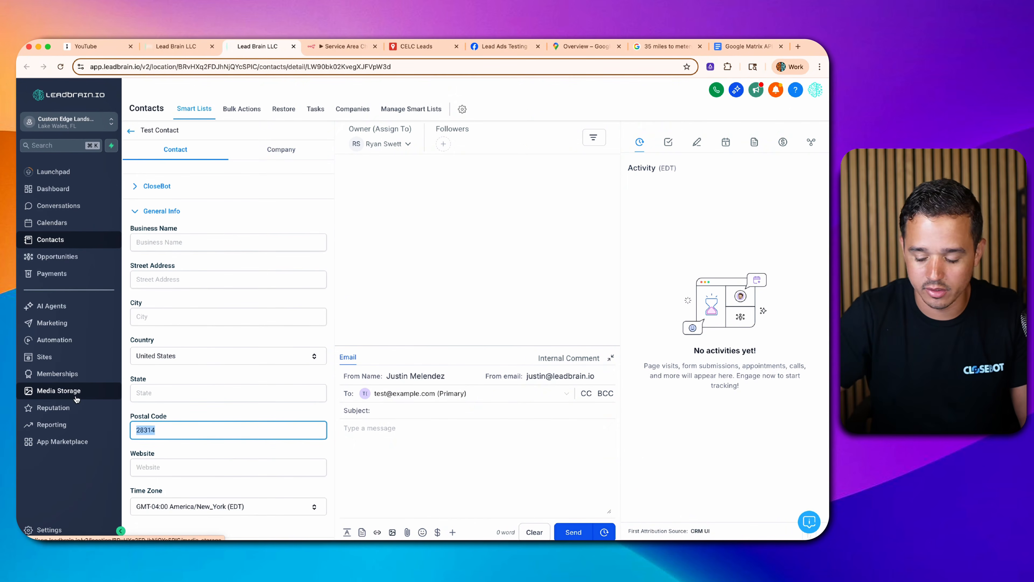
- Save postal code 33186 on the test contact and rerun the Lead Intake v2 test with it
type("33186")
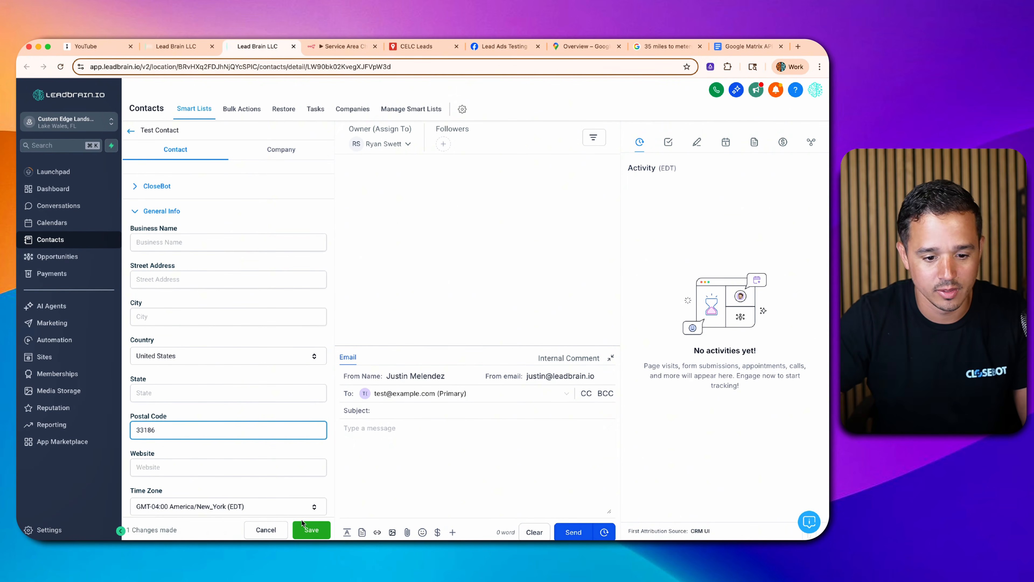
left_click(306, 529)
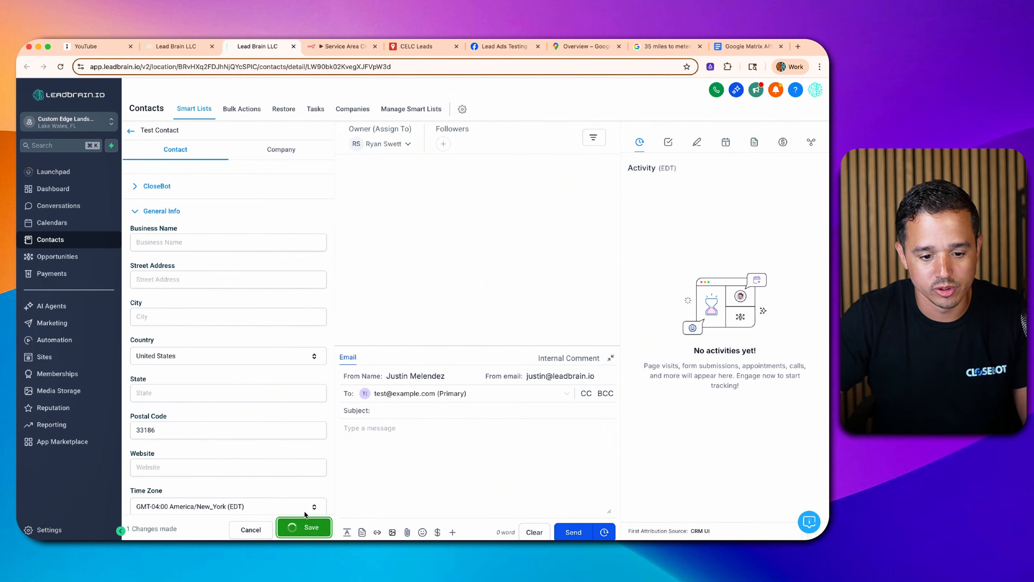
left_click(176, 47)
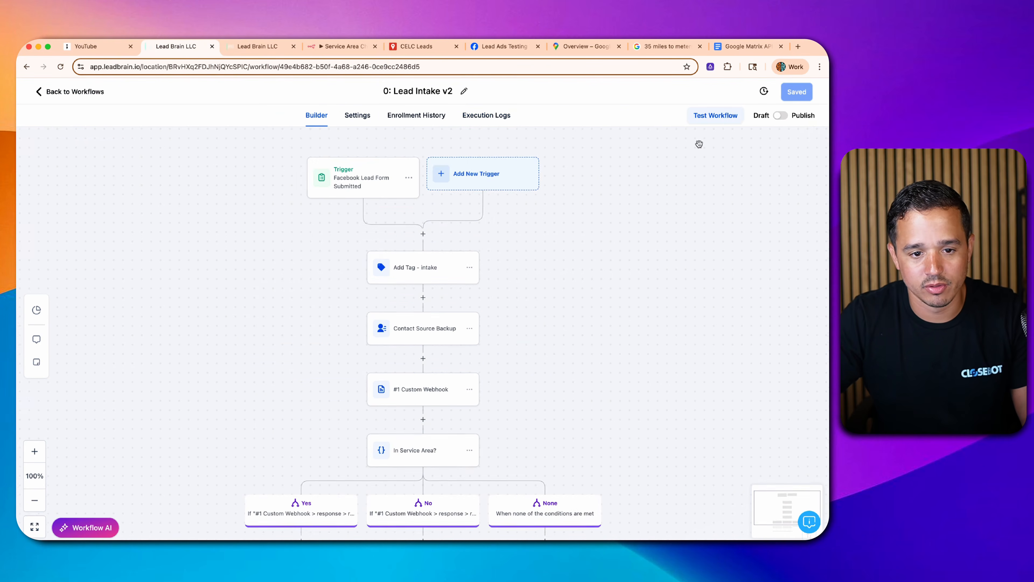
left_click(715, 115)
left_click(664, 201)
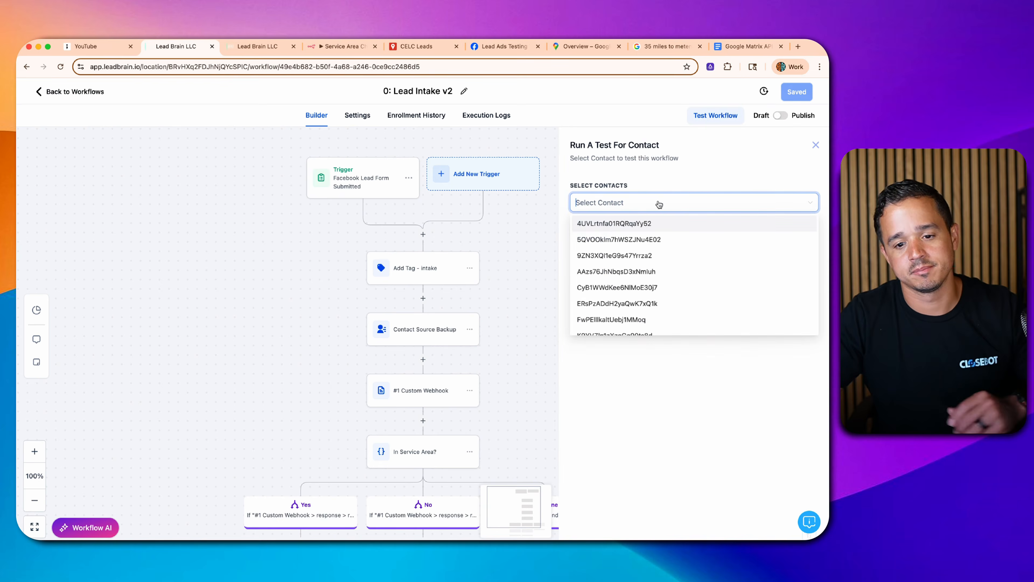
type("test")
left_click(692, 223)
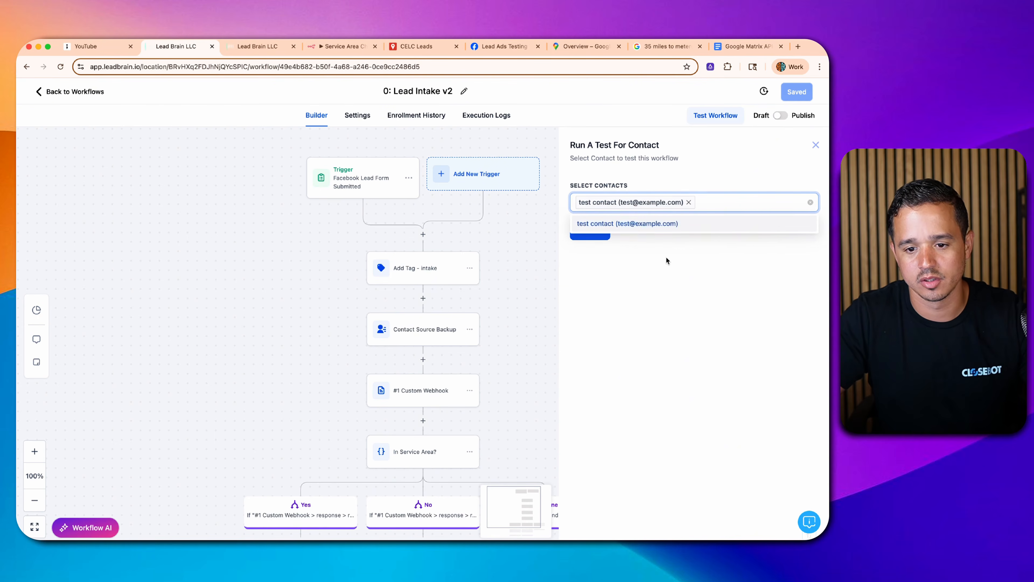
left_click(587, 232)
left_click(341, 46)
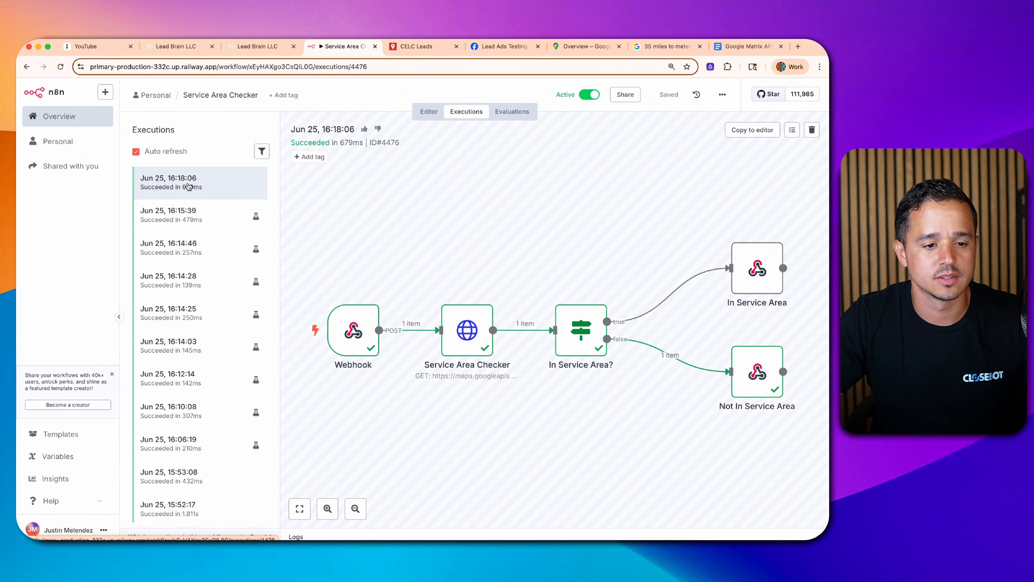
- Open n8n's 16:19:08 execution, which succeeded through the In Service Area path
left_click(195, 184)
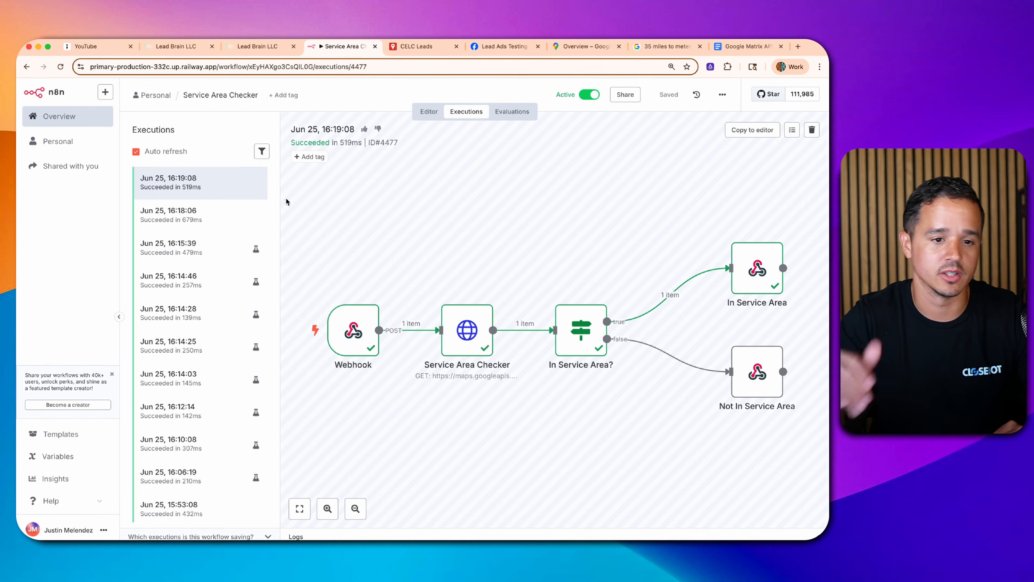
left_click(173, 47)
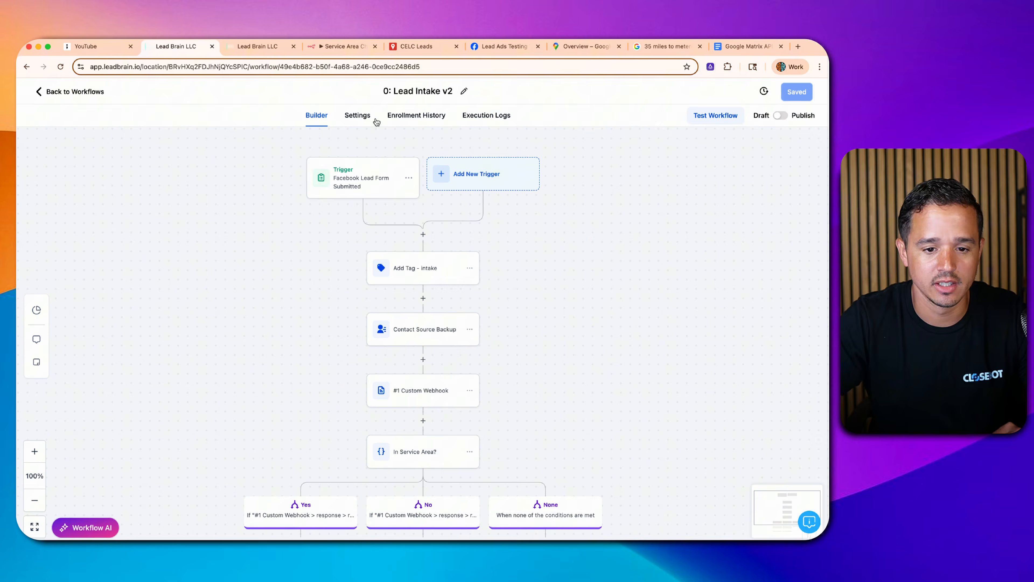
- Check the latest execution log and the reloaded contact's tags for the Yes branch's isa tag
left_click(438, 127)
left_click(697, 260)
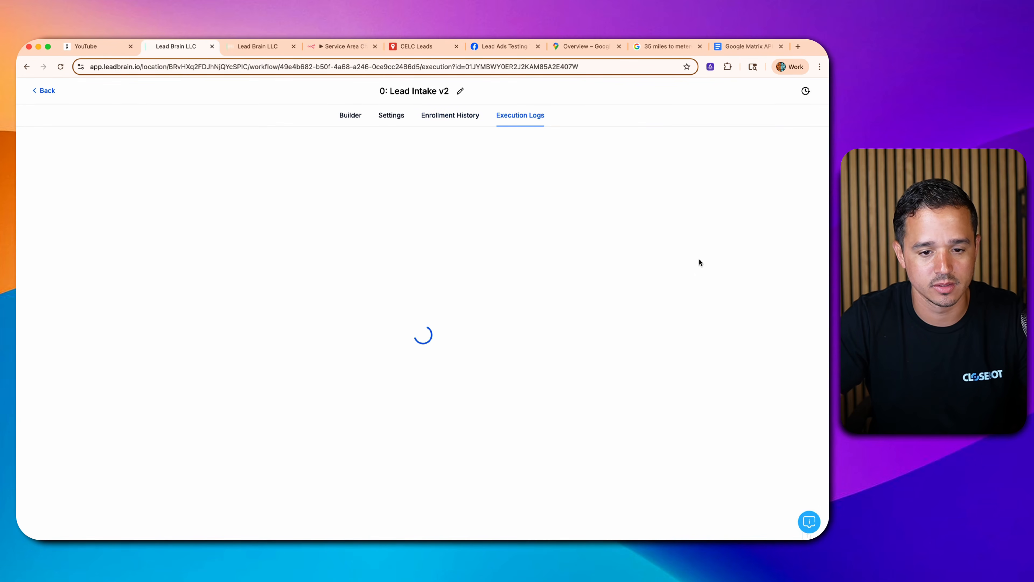
scroll(415, 210, "down", 5)
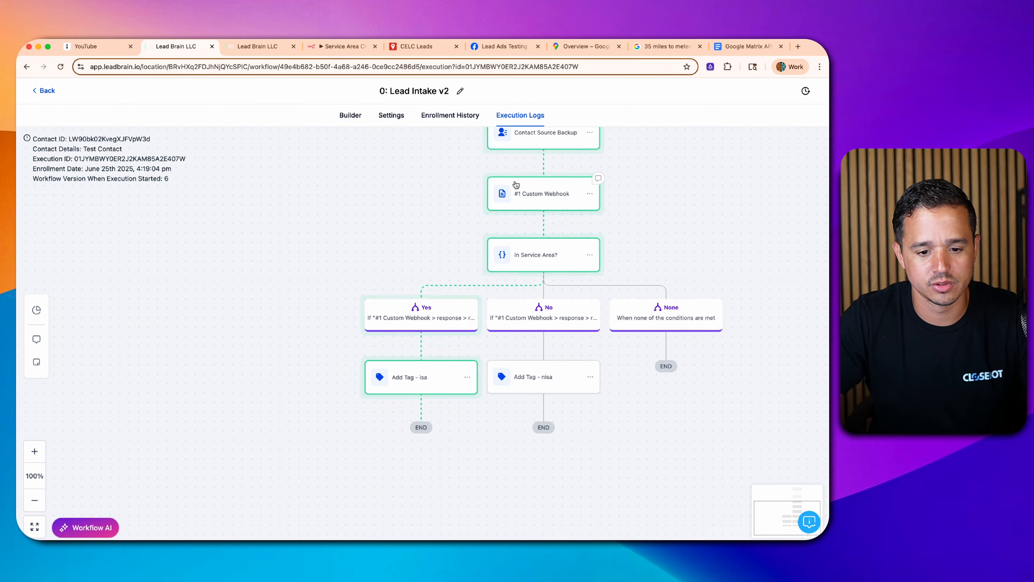
left_click(255, 46)
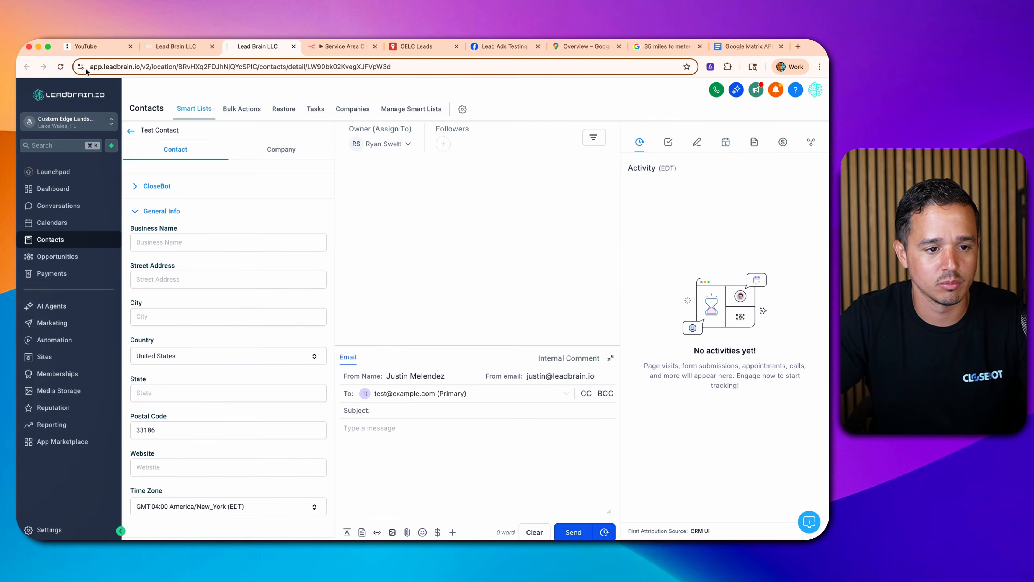
key("super+r")
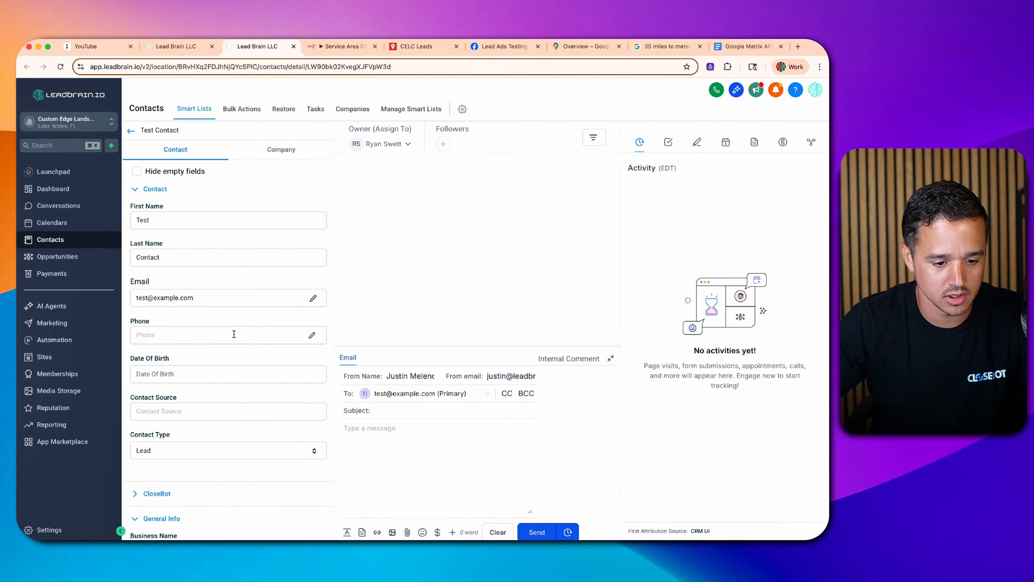
scroll(233, 336, "down", 15)
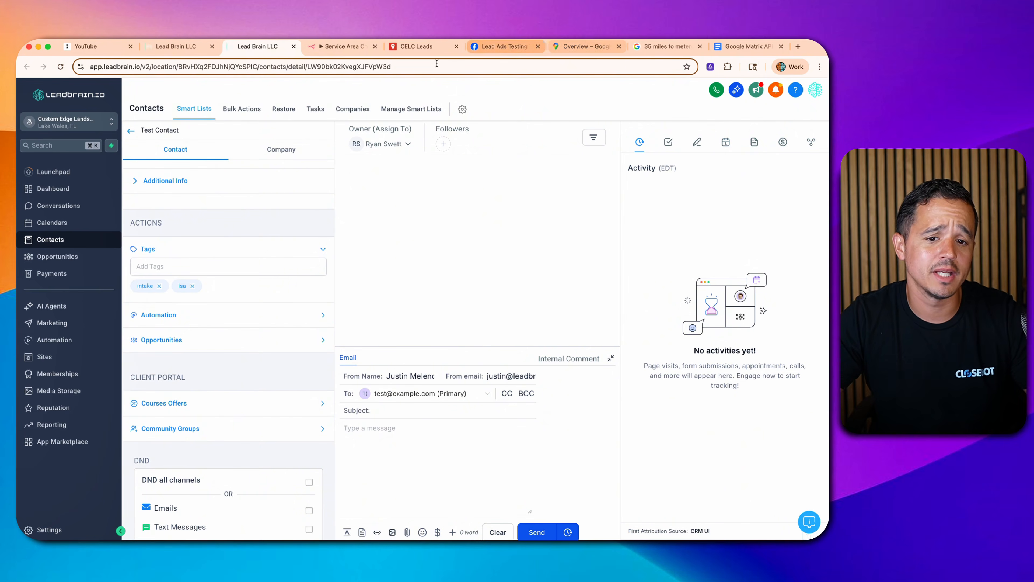
- Compare n8n's execution with the Google Matrix API Scratch Pad notes, then open the Service Area Checker node
left_click(338, 46)
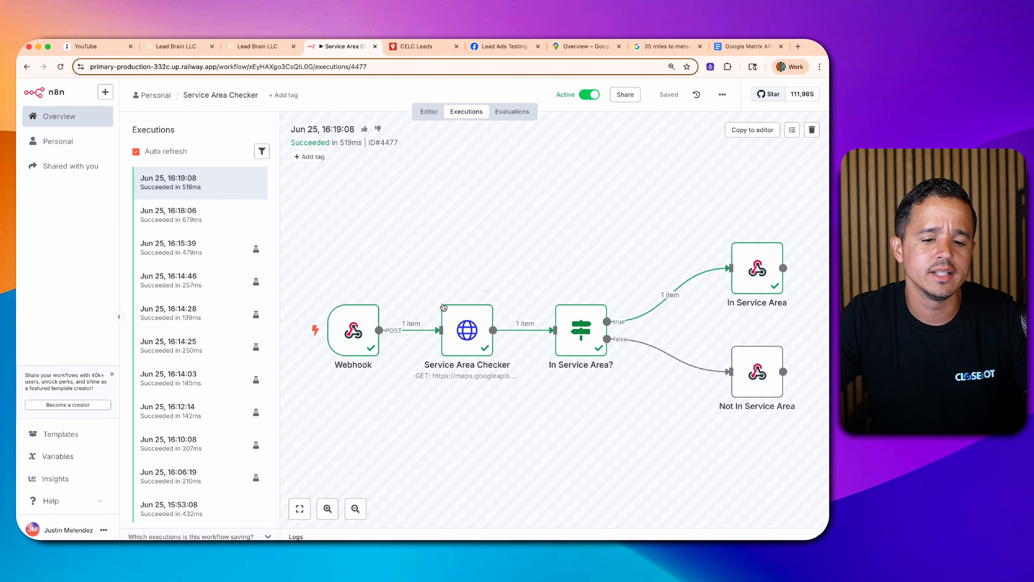
left_click(176, 46)
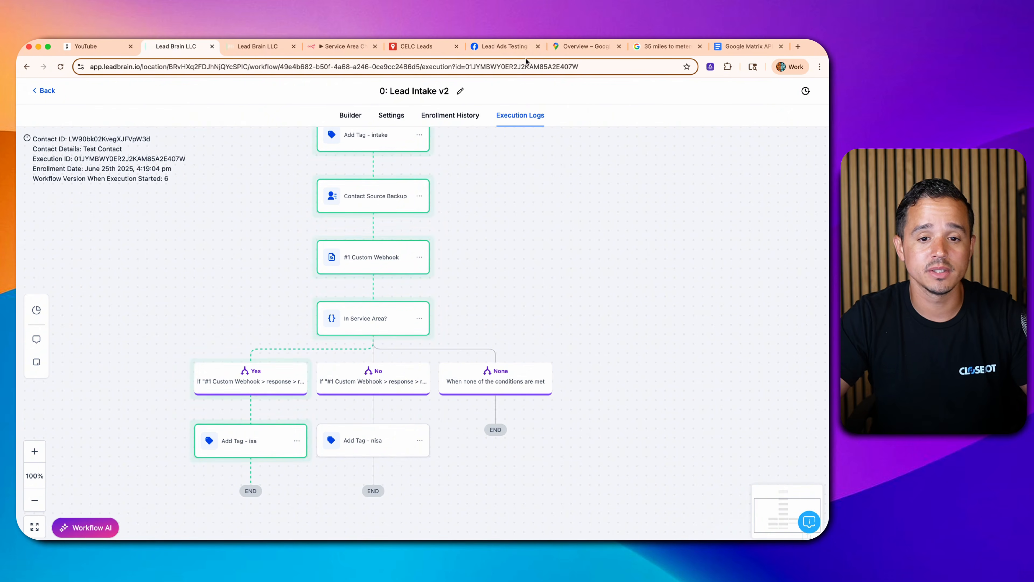
left_click(726, 48)
scroll(464, 286, "down", 5)
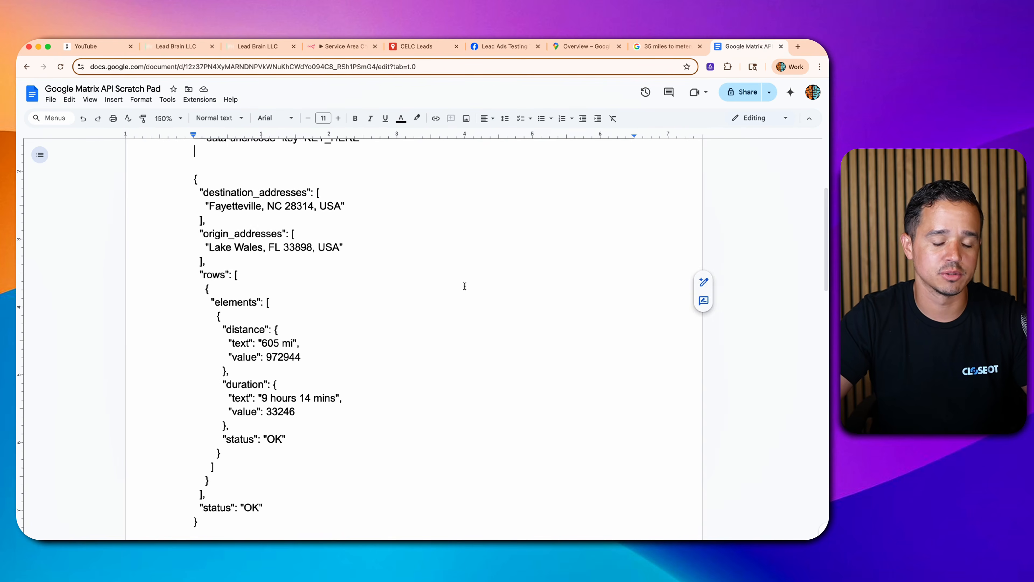
scroll(410, 313, "up", 2)
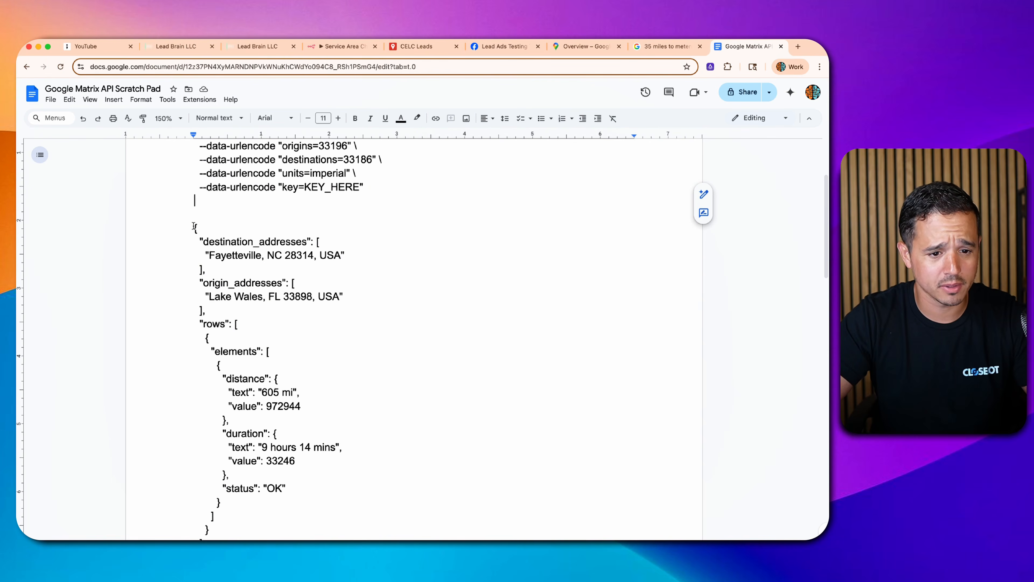
left_click(337, 47)
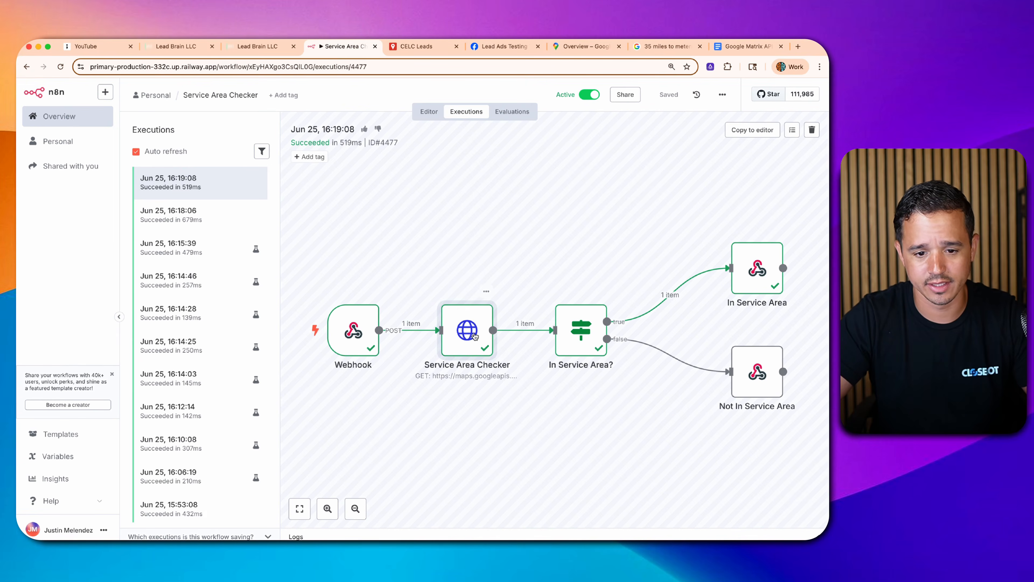
double_click(474, 335)
- View the Service Area Checker output as JSON, highlighting its rows, elements, distance and duration blocks
left_click(773, 123)
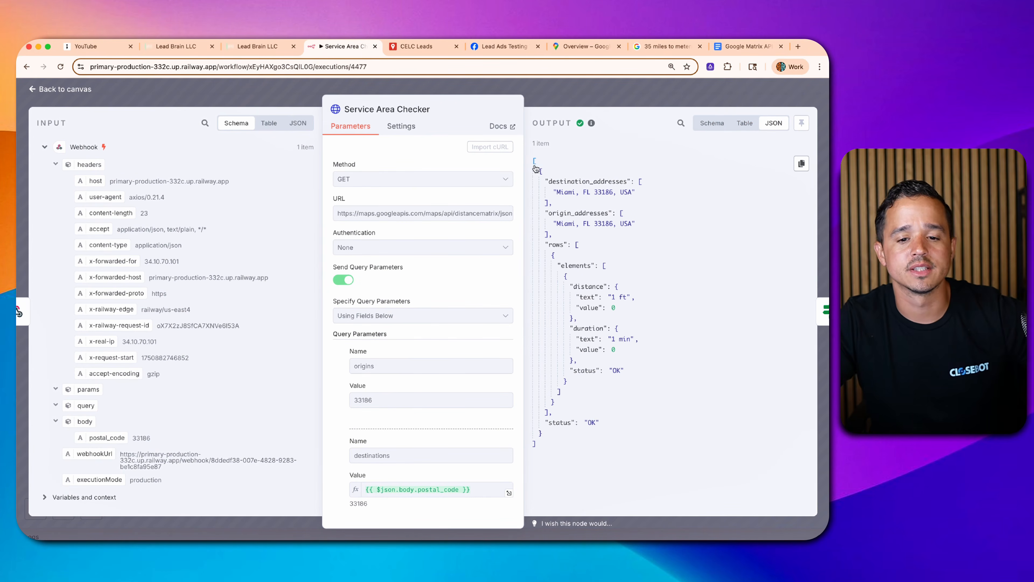
left_click_drag(541, 176, 592, 447)
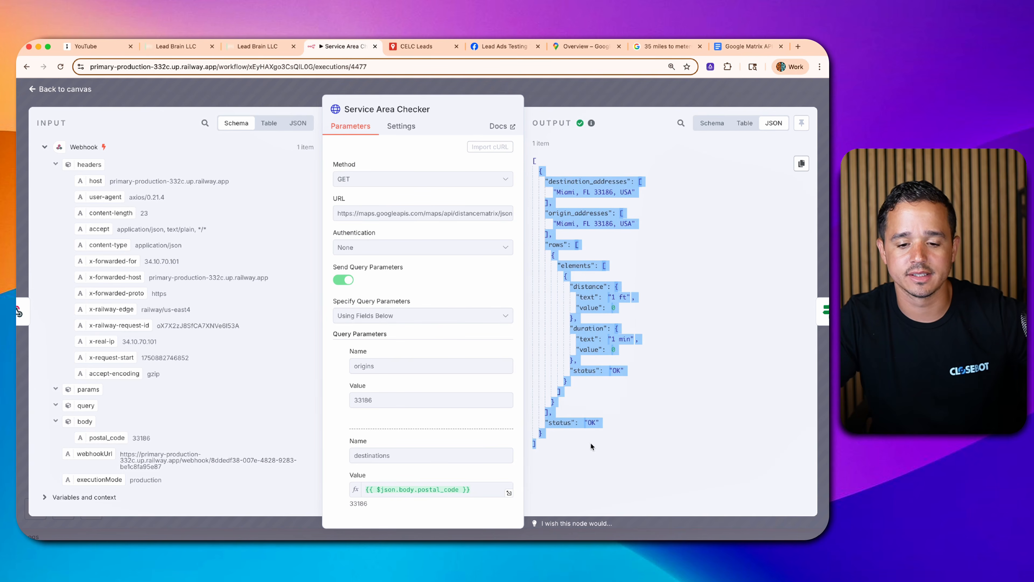
left_click(603, 354)
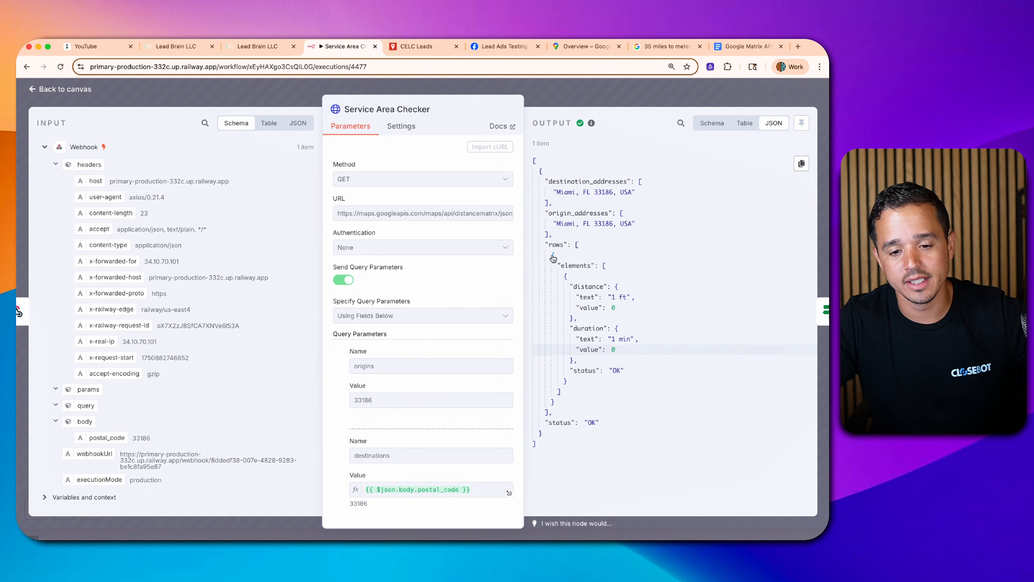
left_click_drag(547, 244, 607, 267)
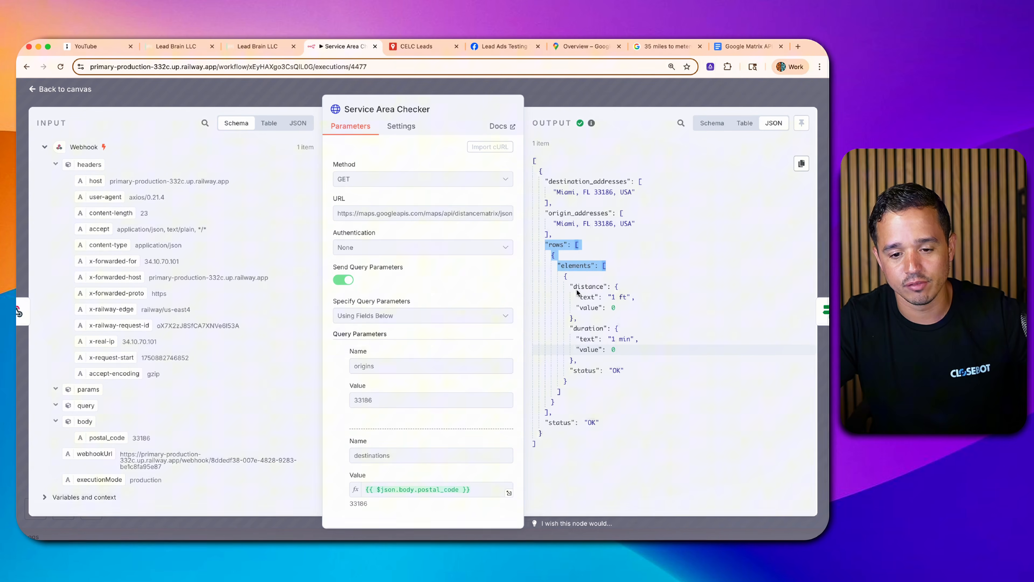
double_click(591, 307)
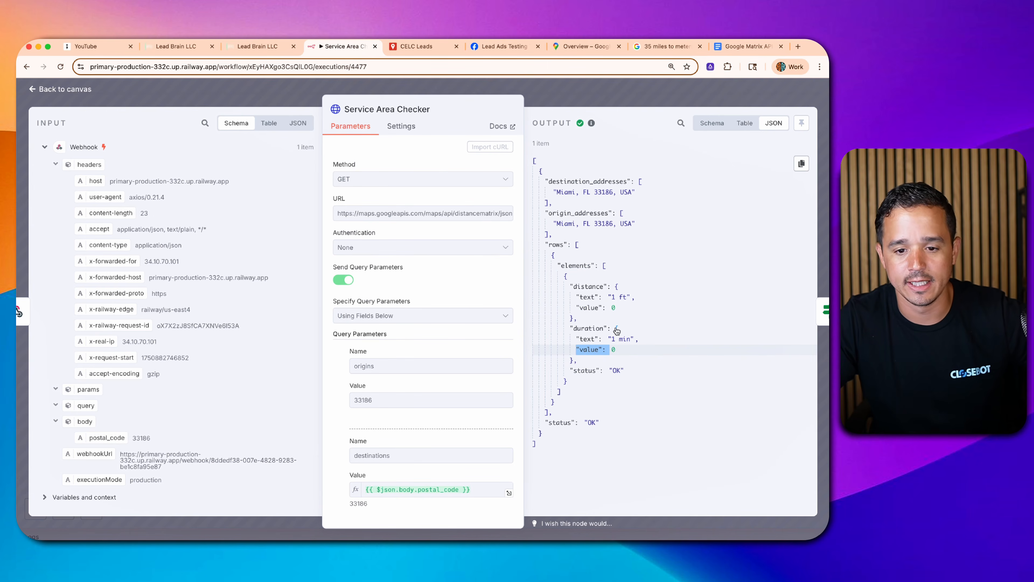
left_click_drag(616, 349, 567, 330)
left_click_drag(558, 266, 588, 316)
- Point out the distance value of 0 in the JSON elements entry
left_click(554, 265)
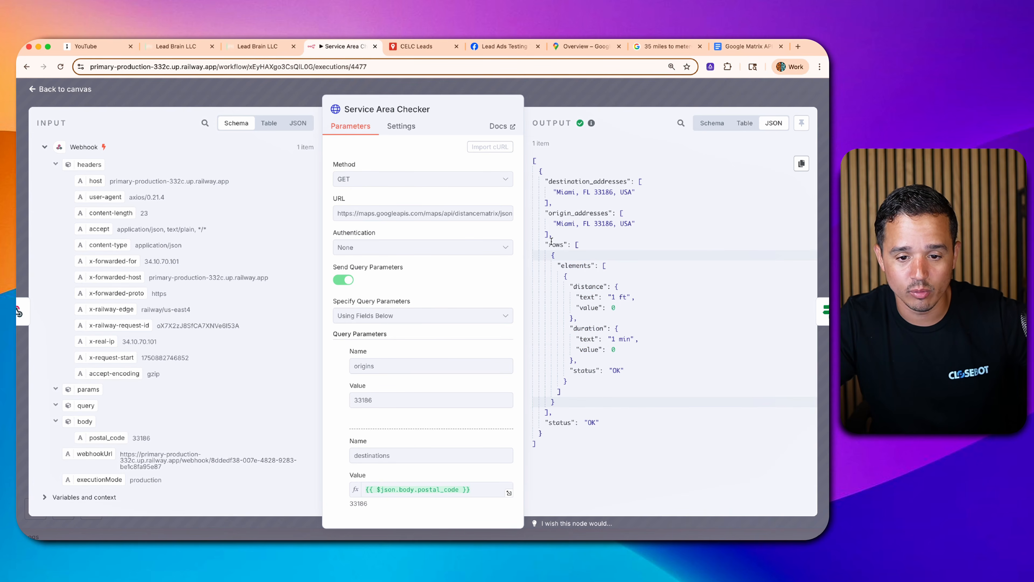
mouse_move(562, 258)
left_mouse_down()
mouse_move(573, 277)
mouse_move(579, 256)
left_mouse_up()
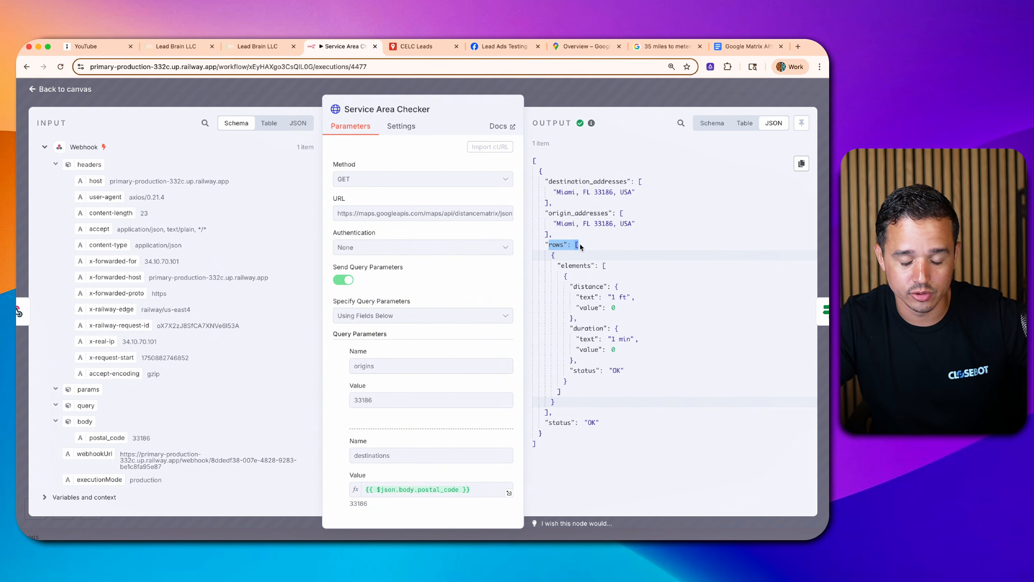
left_click(578, 248)
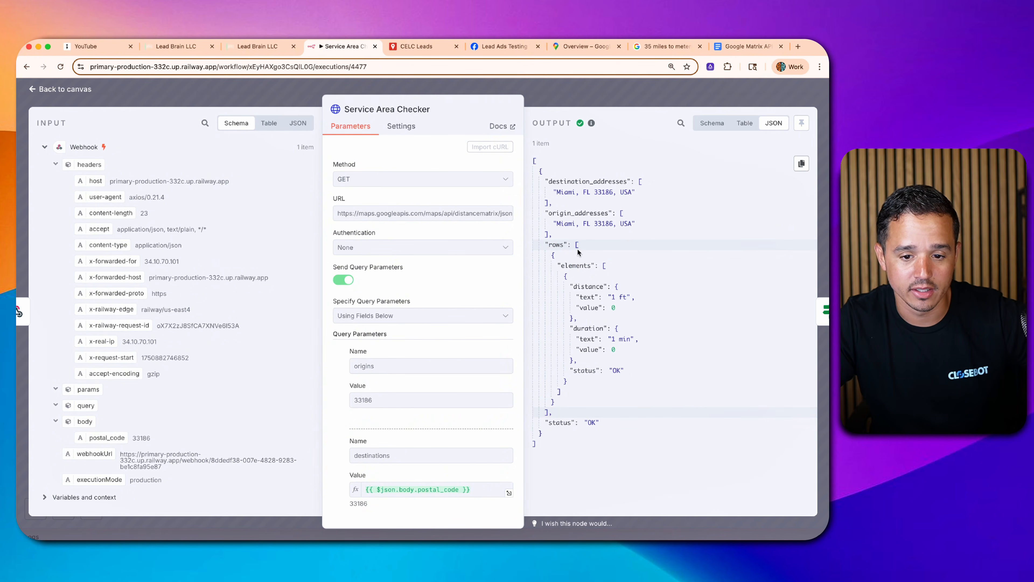
left_click_drag(565, 264, 606, 272)
left_click(570, 263)
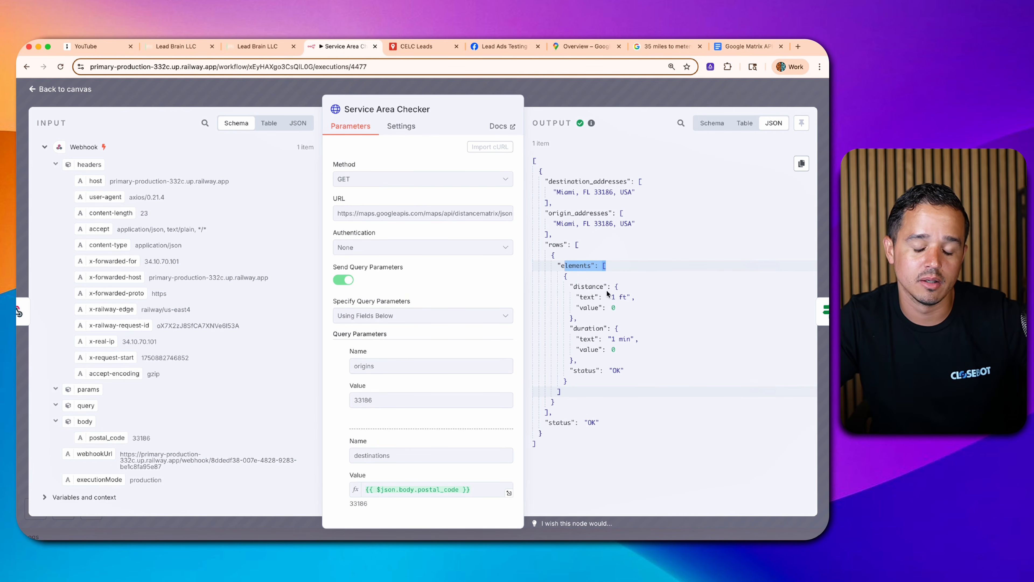
double_click(589, 309)
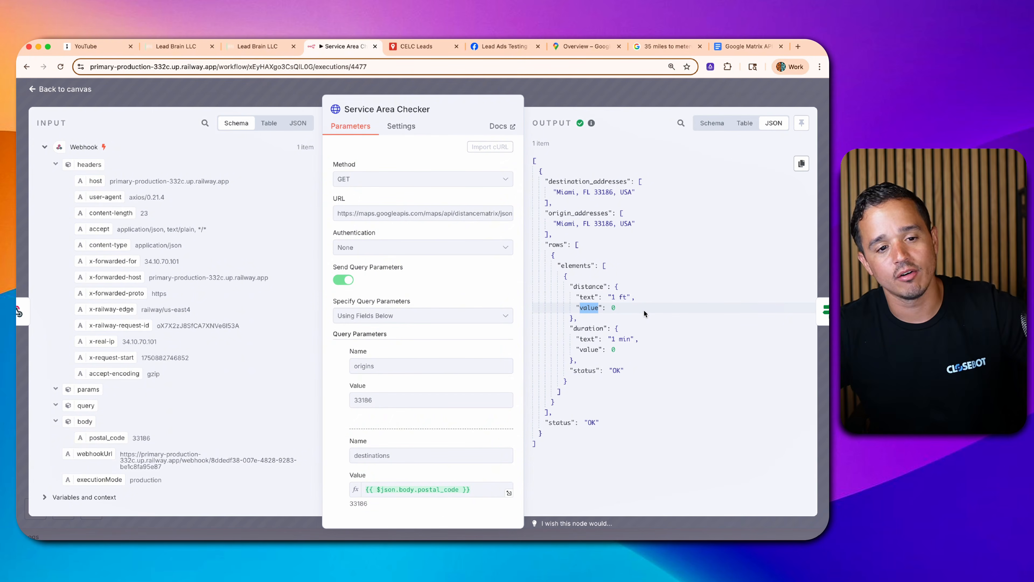
left_click(182, 47)
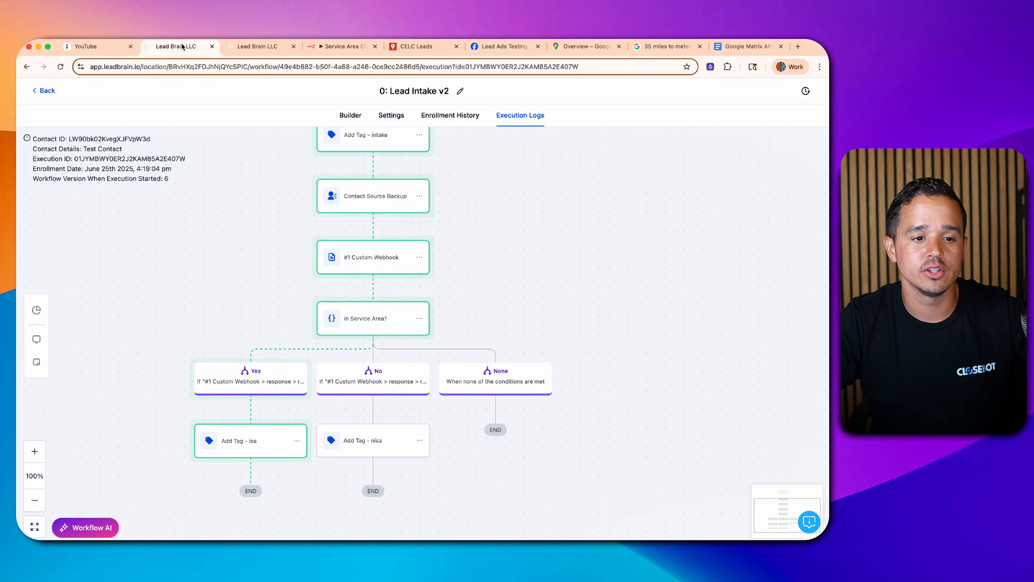